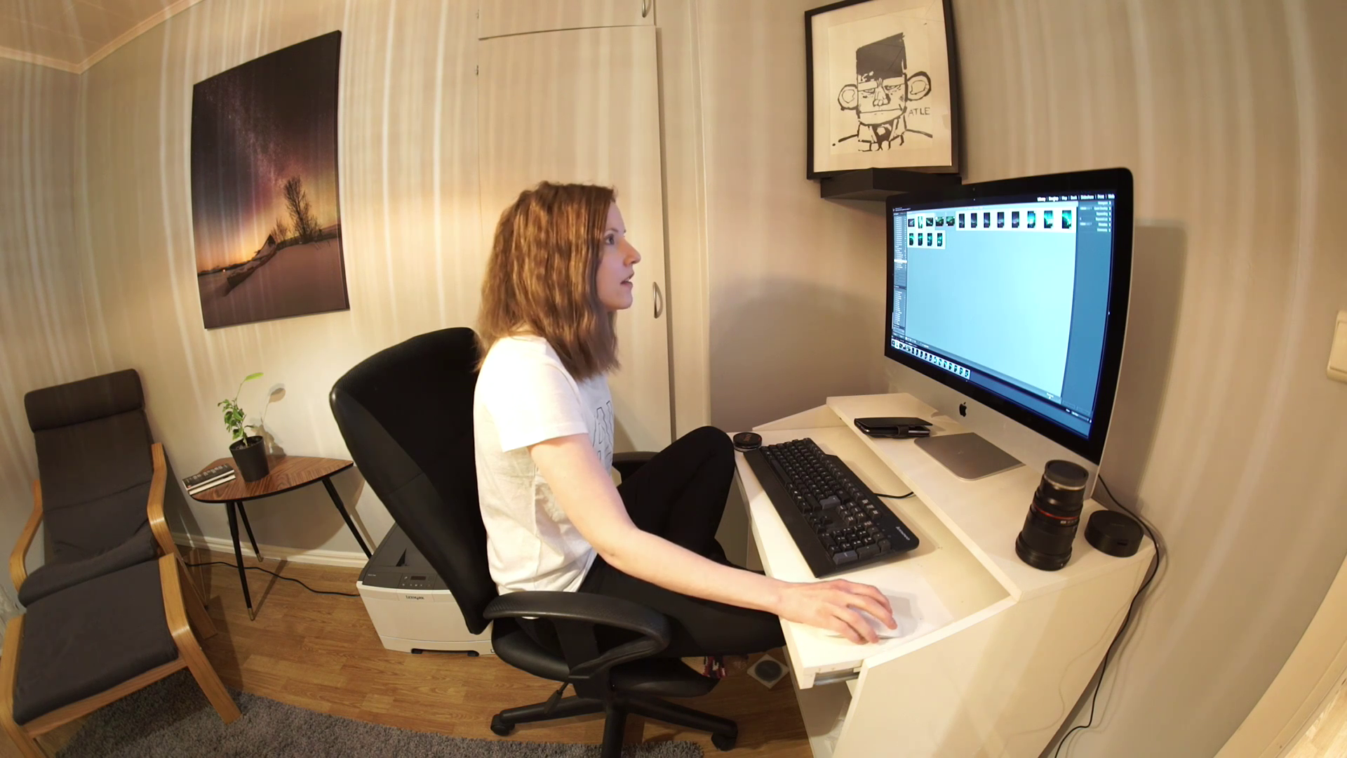
{"action": "left_click", "coordinate": [1054, 198]}
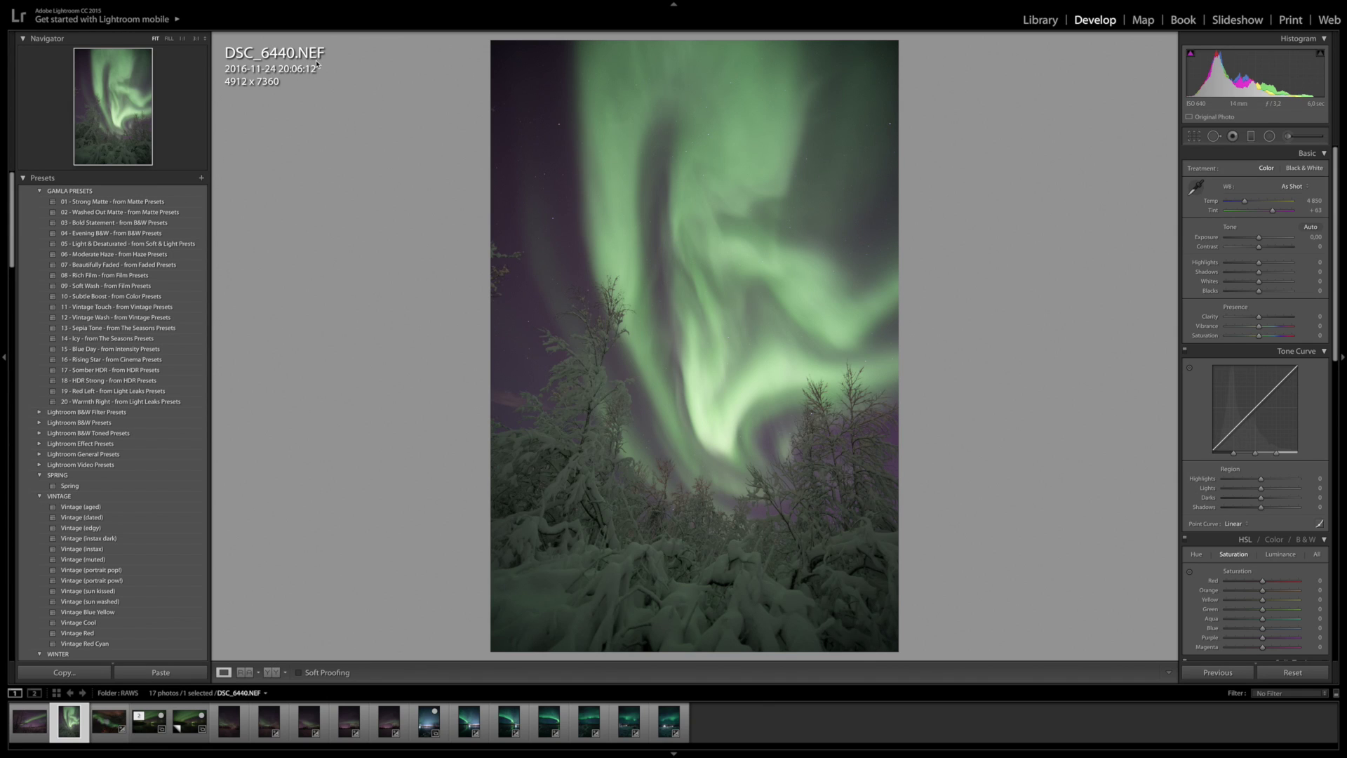
{"action": "scroll", "coordinate": [1298, 499], "scroll_direction": "down", "scroll_amount": 10}
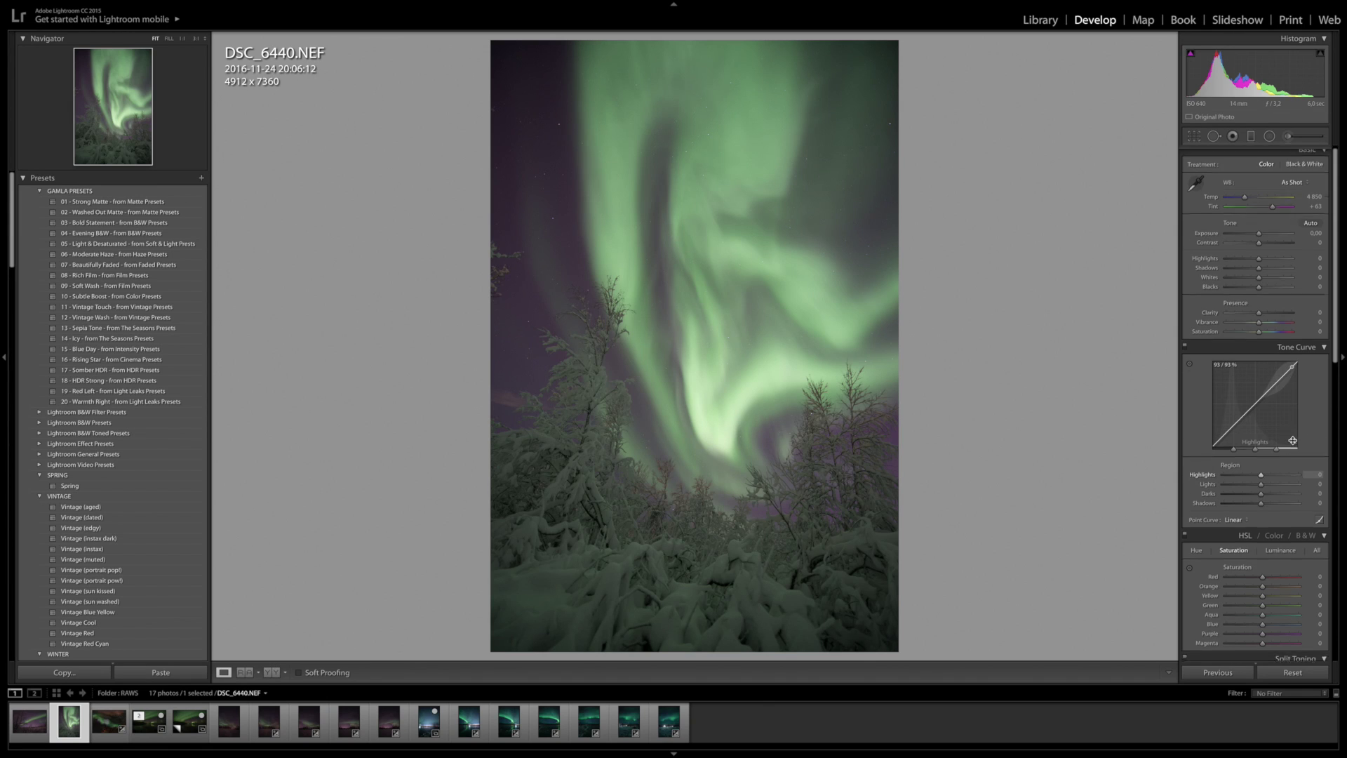
{"action": "scroll", "coordinate": [1298, 499], "scroll_direction": "down", "scroll_amount": 2}
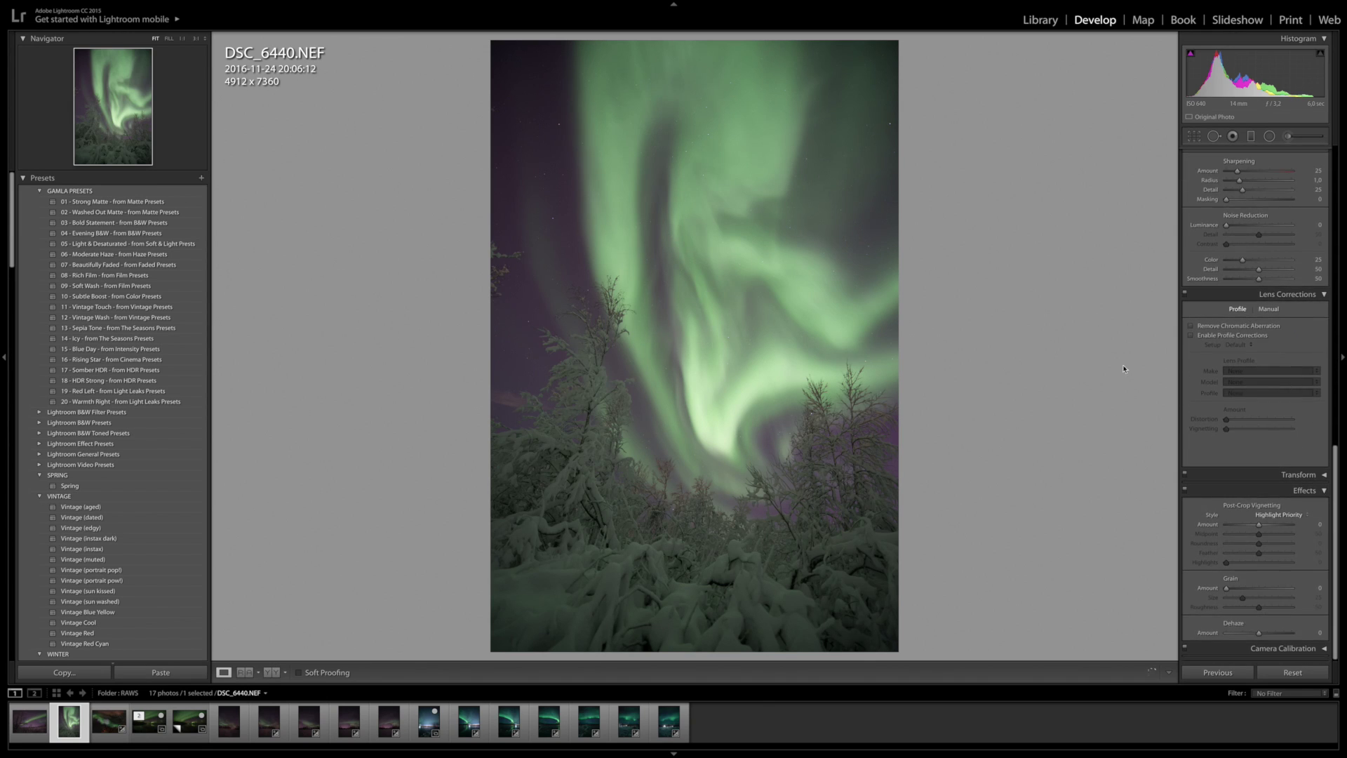
{"action": "scroll", "coordinate": [1315, 427], "scroll_direction": "up", "scroll_amount": 12}
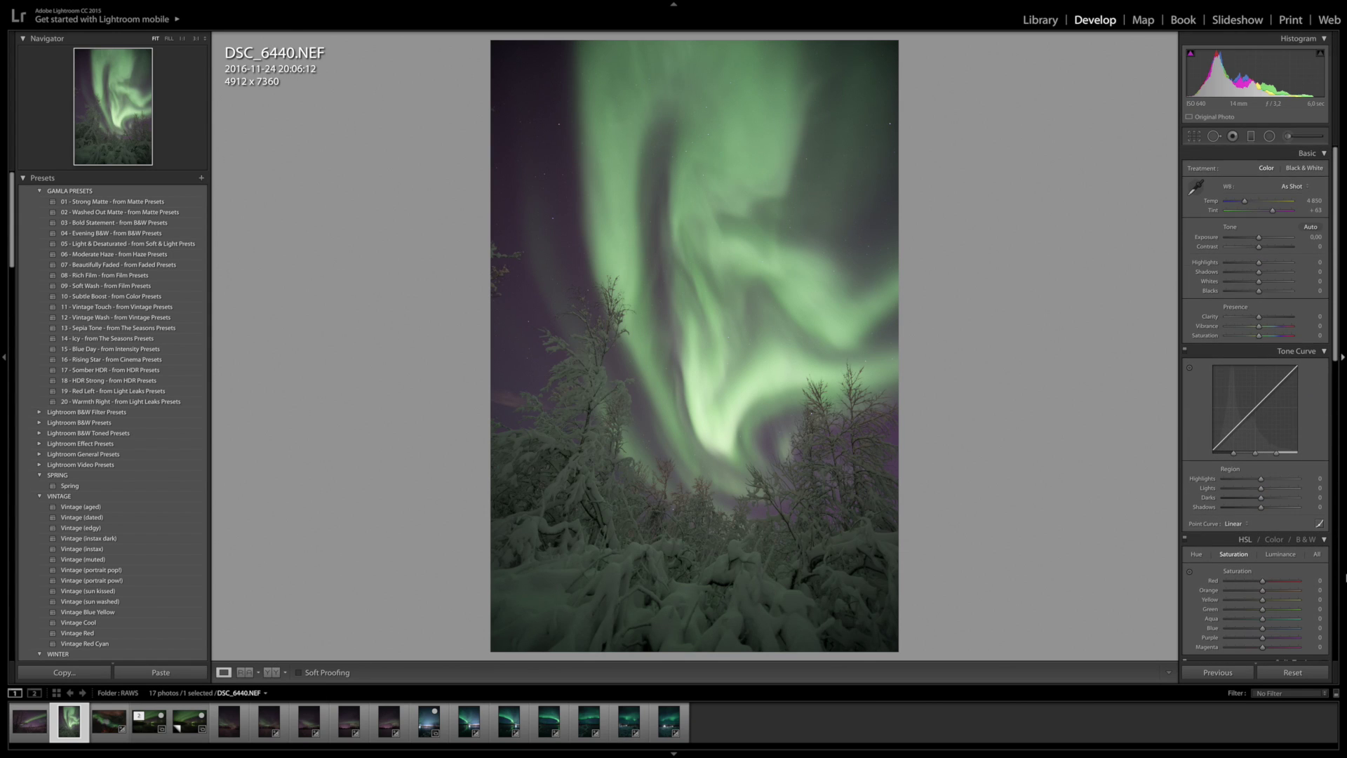
Step: Reset the develop settings of DSC_6440.NEF, then straighten the photo to an angle of -3.01 and reposition it within the crop
{"action": "left_click", "coordinate": [1294, 678]}
{"action": "left_click", "coordinate": [1191, 135]}
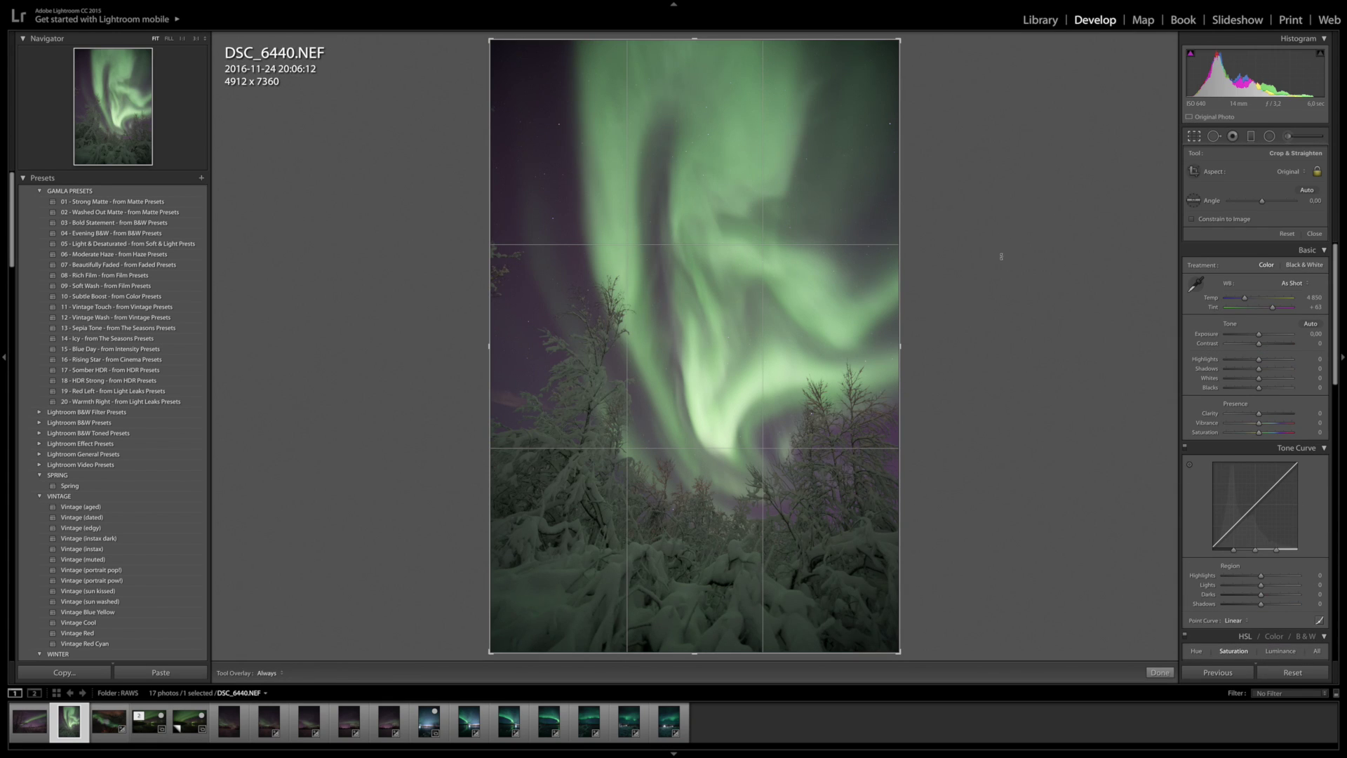
{"action": "left_click_drag", "start_coordinate": [1001, 264], "coordinate": [1018, 245]}
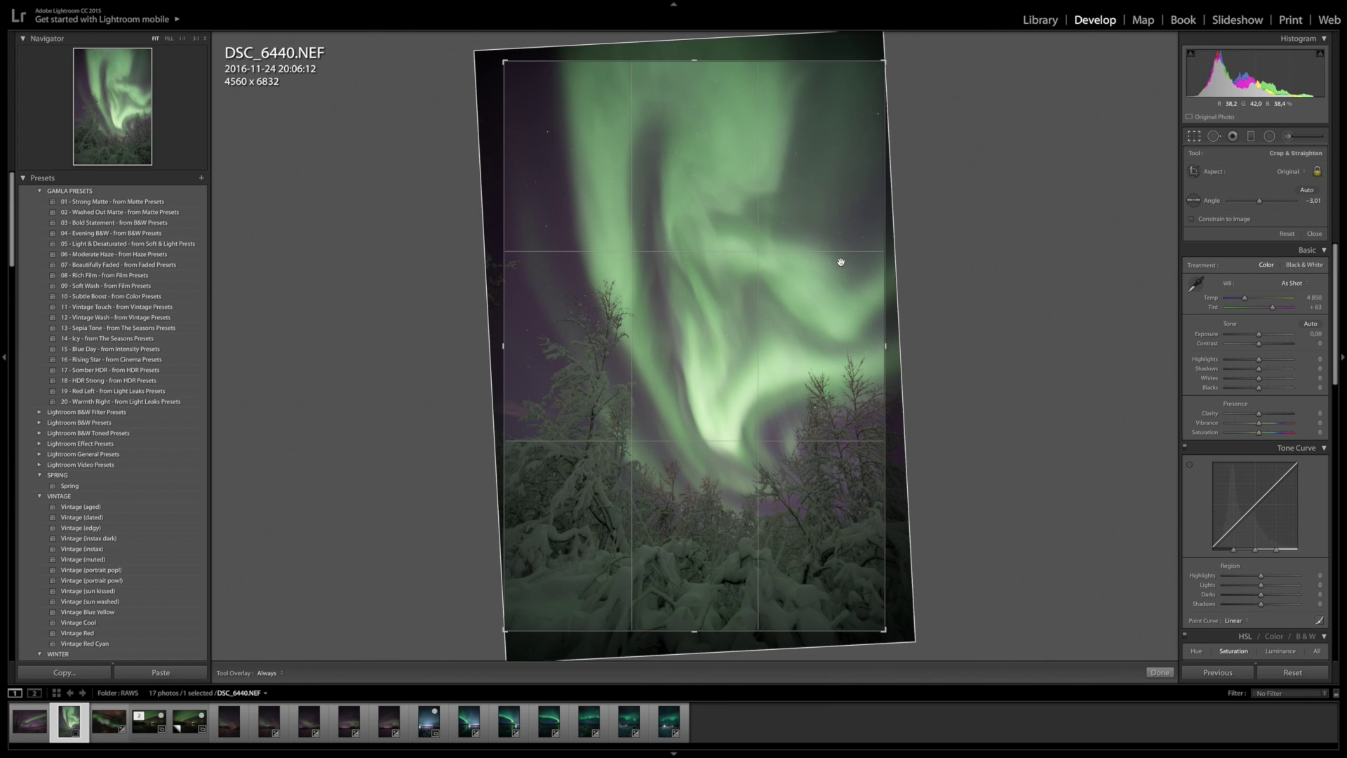
{"action": "left_click_drag", "start_coordinate": [842, 266], "coordinate": [840, 253]}
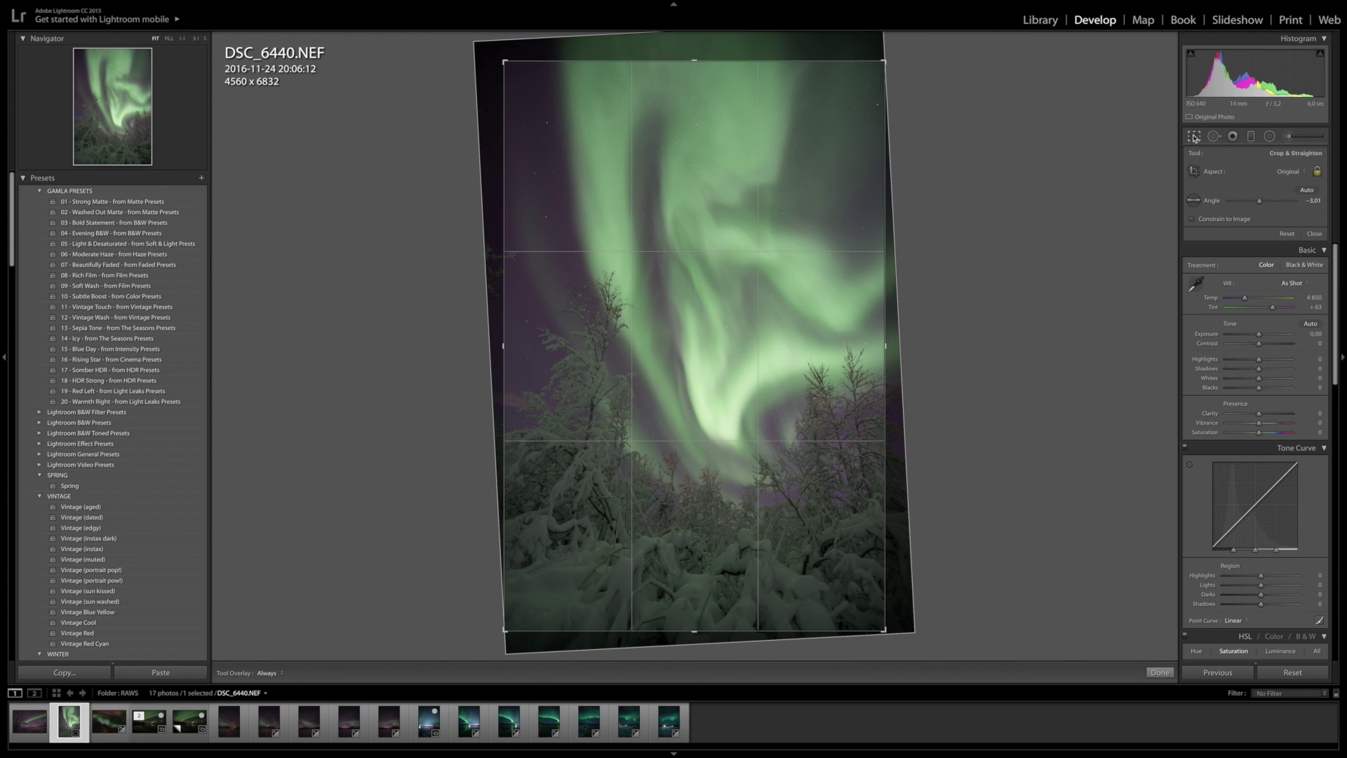
{"action": "left_click", "coordinate": [1194, 137]}
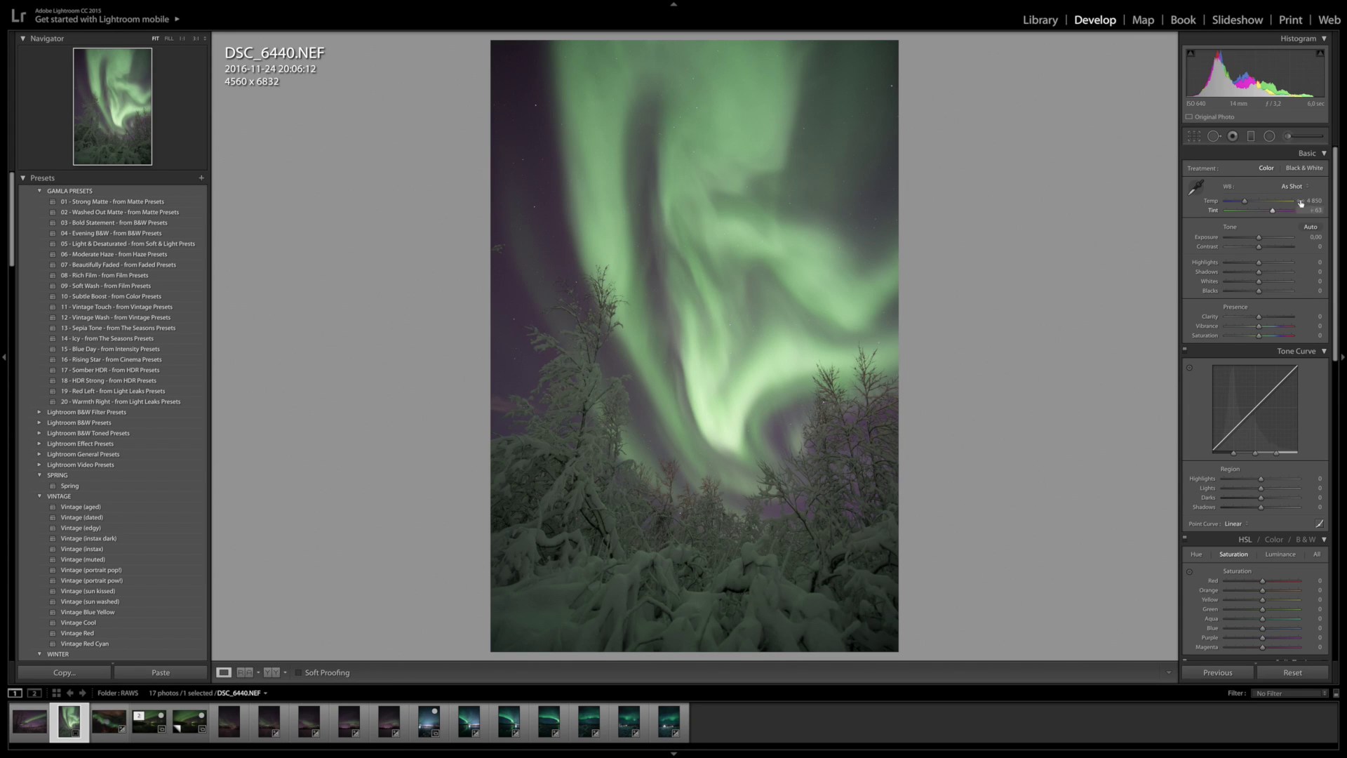
Step: Heal away the stray branch at the left edge of the sky with spot removal, and inspect the spot up close
{"action": "left_click", "coordinate": [1214, 136]}
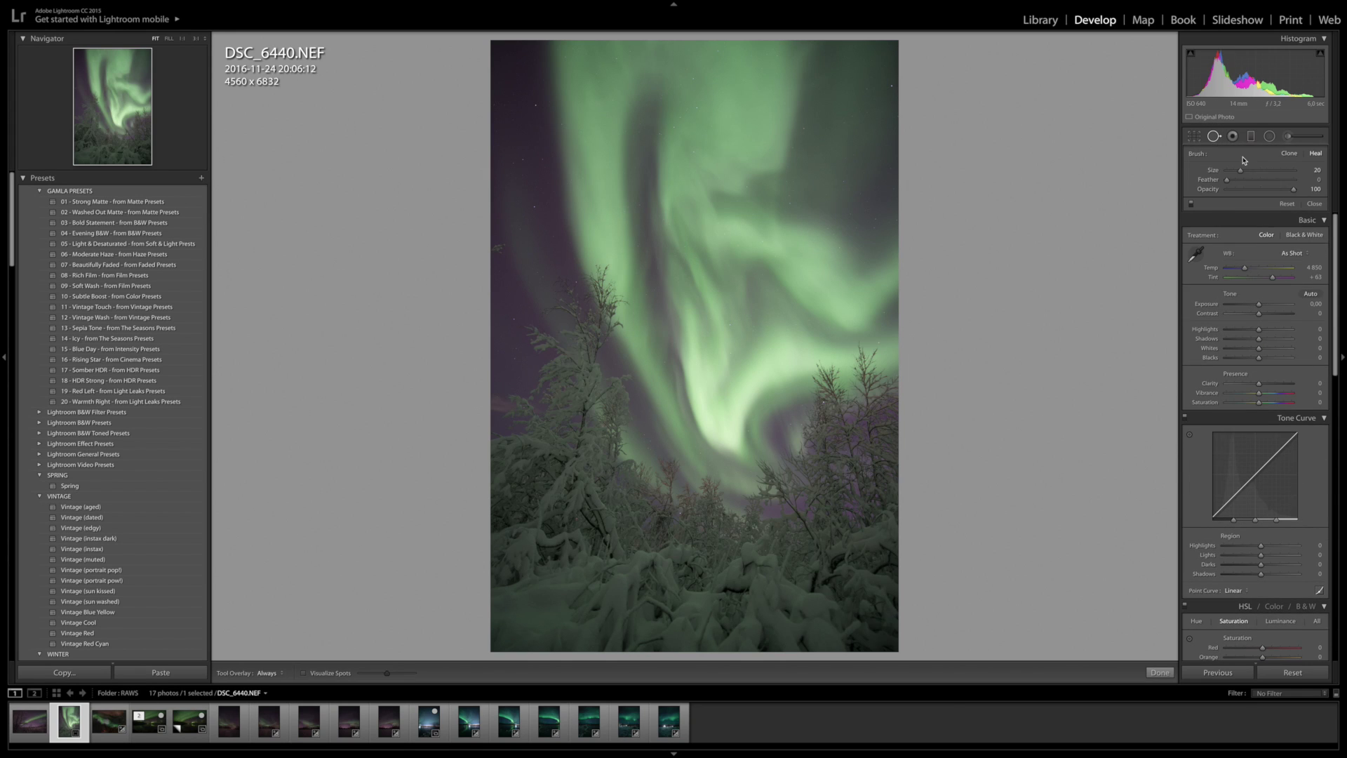
{"action": "scroll", "coordinate": [498, 251], "scroll_direction": "up", "scroll_amount": 10}
{"action": "left_click", "coordinate": [498, 248]}
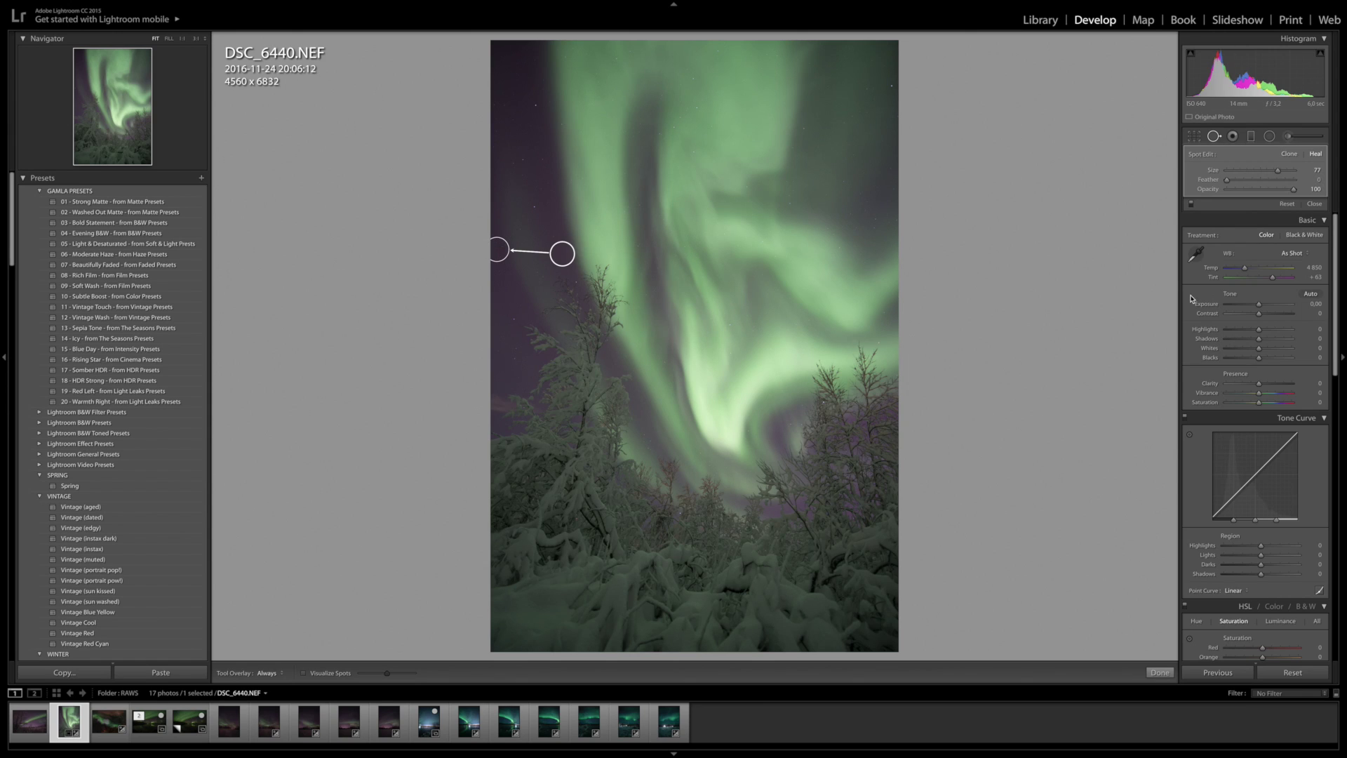
{"action": "left_click", "coordinate": [1214, 137]}
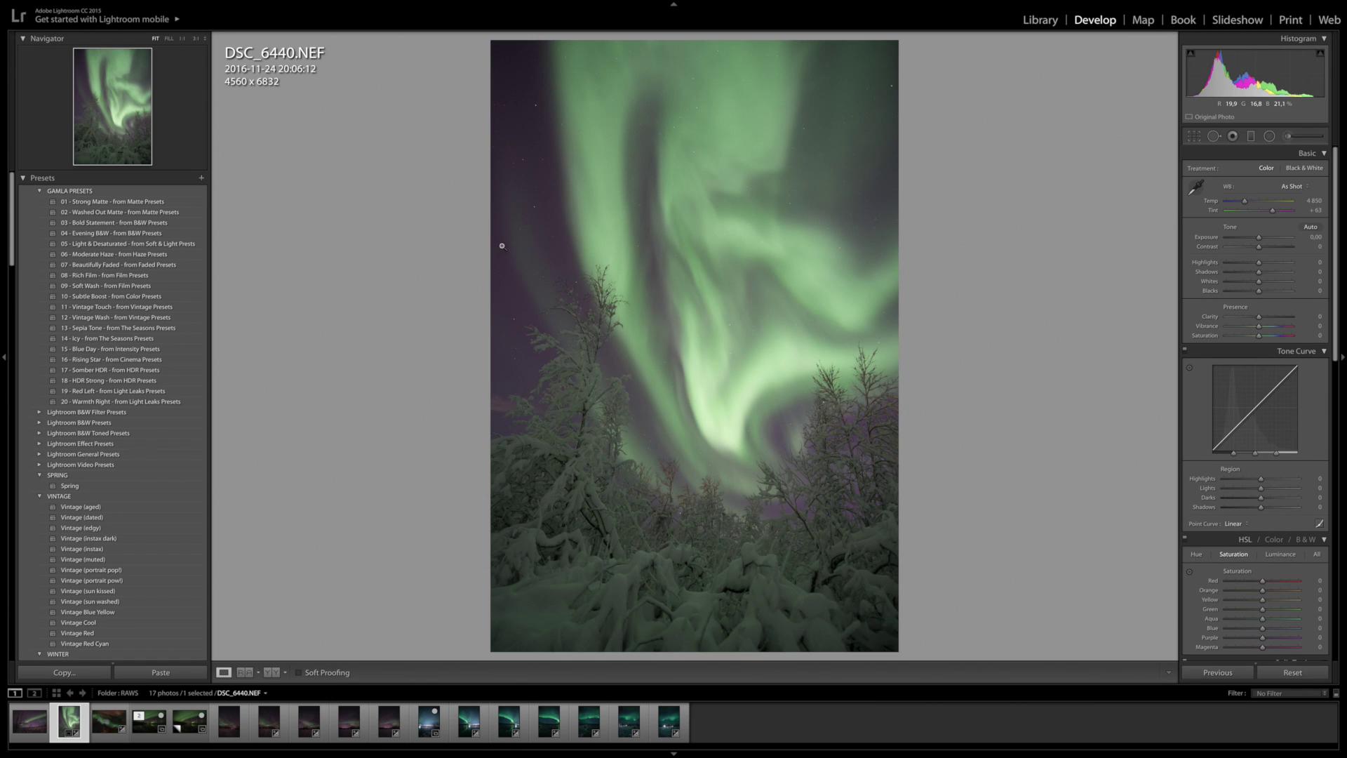
{"action": "left_click", "coordinate": [511, 280]}
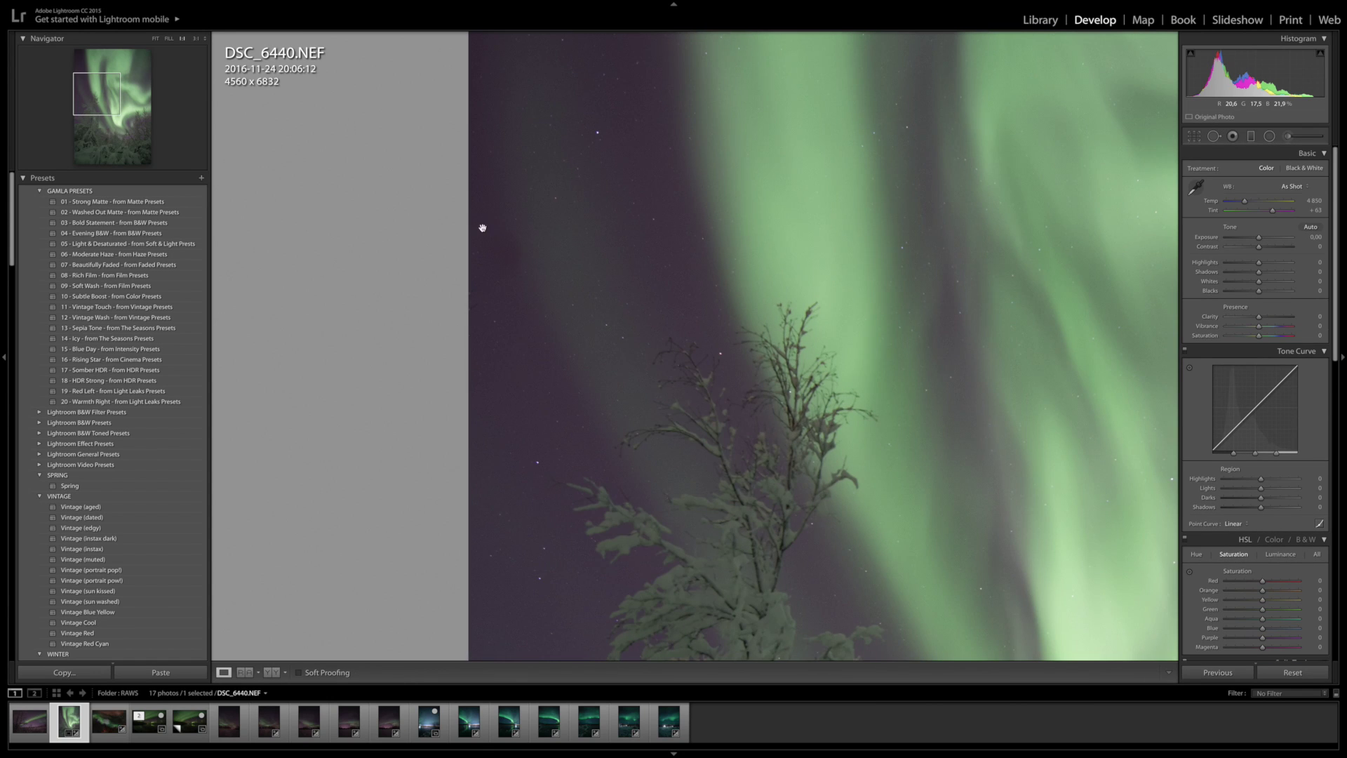
{"action": "left_click", "coordinate": [511, 291]}
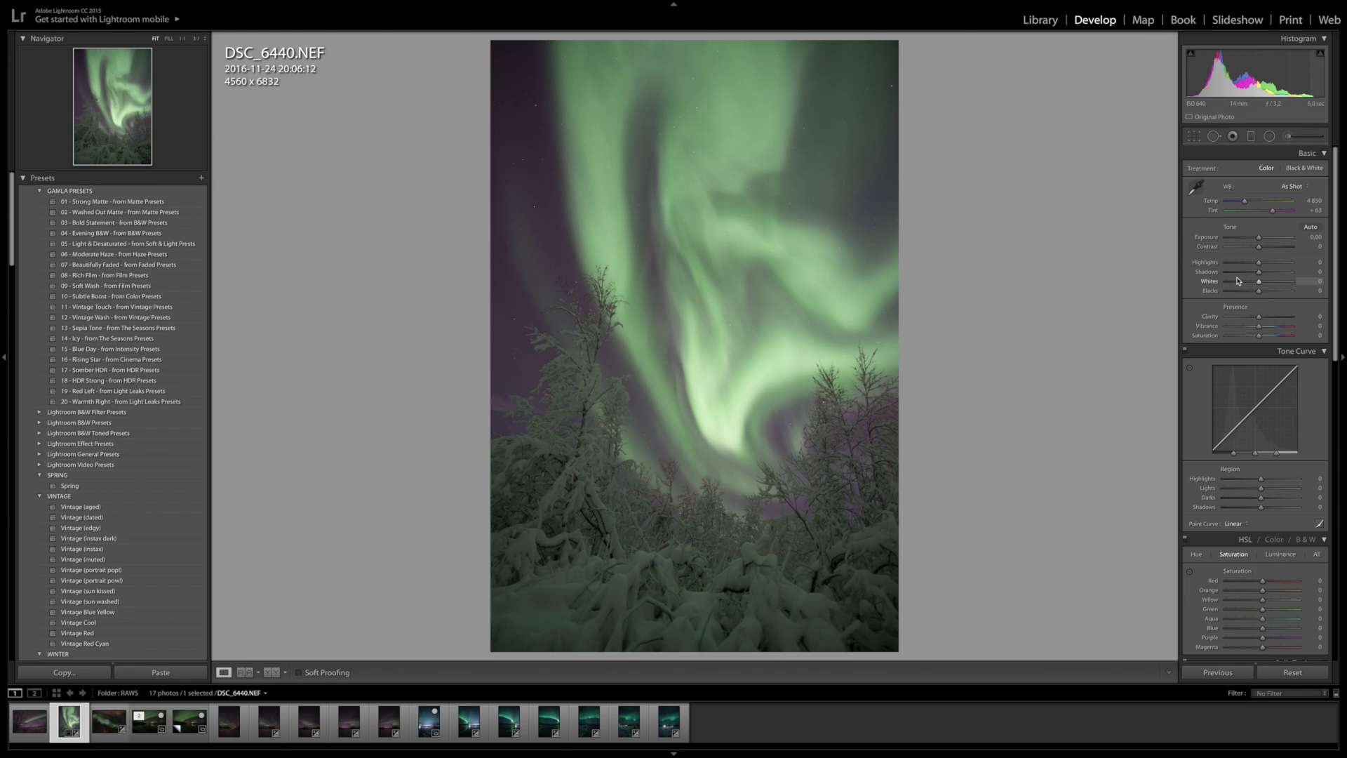
Step: Enable lens profile corrections for the photo
{"action": "scroll", "coordinate": [1229, 298], "scroll_direction": "down", "scroll_amount": 10}
{"action": "scroll", "coordinate": [1230, 303], "scroll_direction": "down", "scroll_amount": 5}
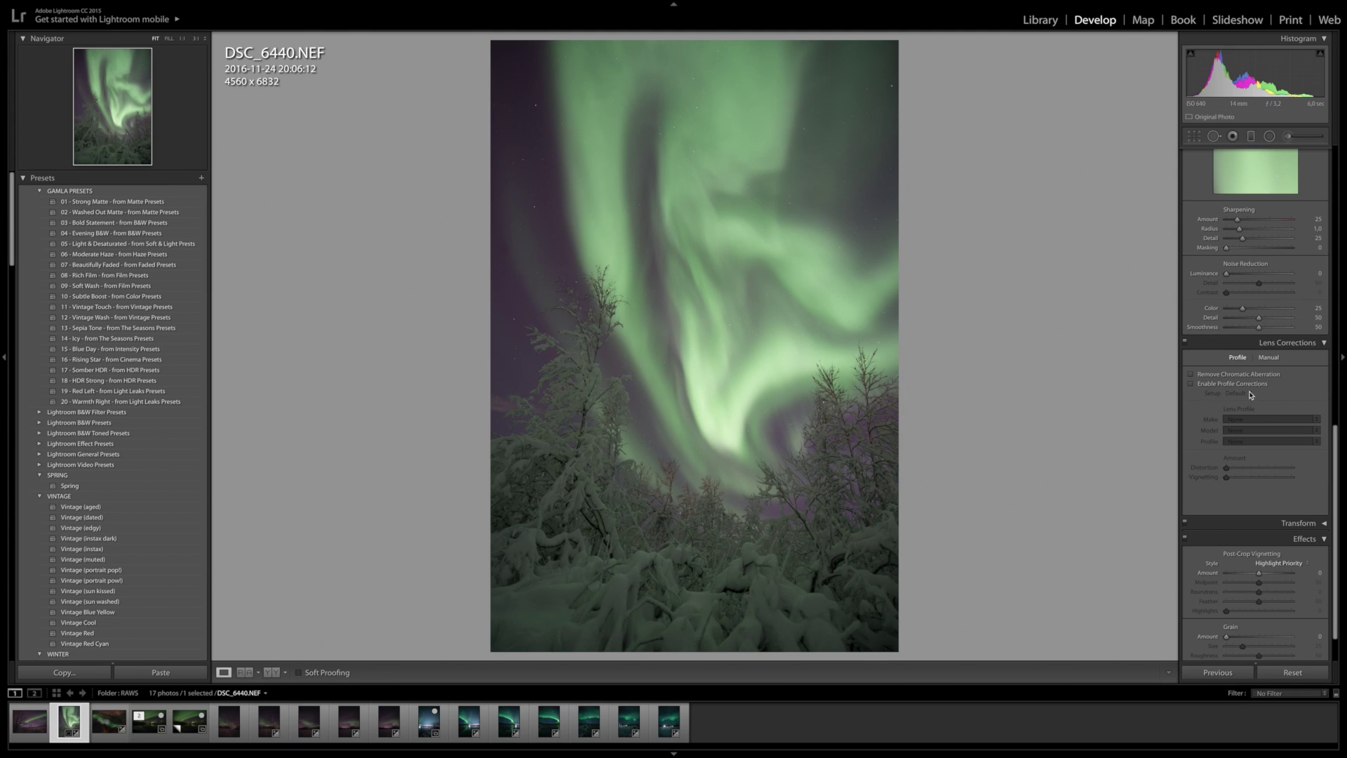
{"action": "left_click", "coordinate": [1191, 384]}
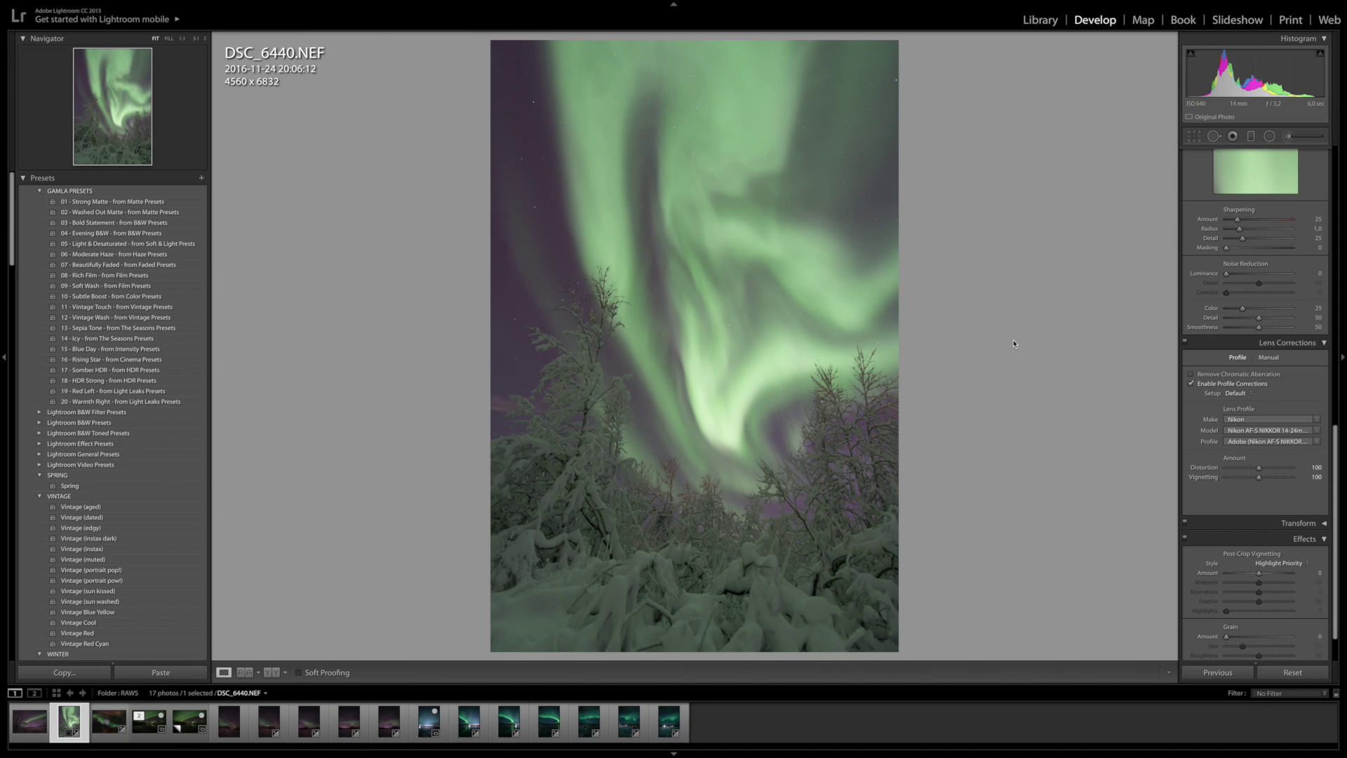
Step: Adjust the white balance to a temperature of 4482 and a tint of +46
{"action": "scroll", "coordinate": [1278, 274], "scroll_direction": "up", "scroll_amount": 5}
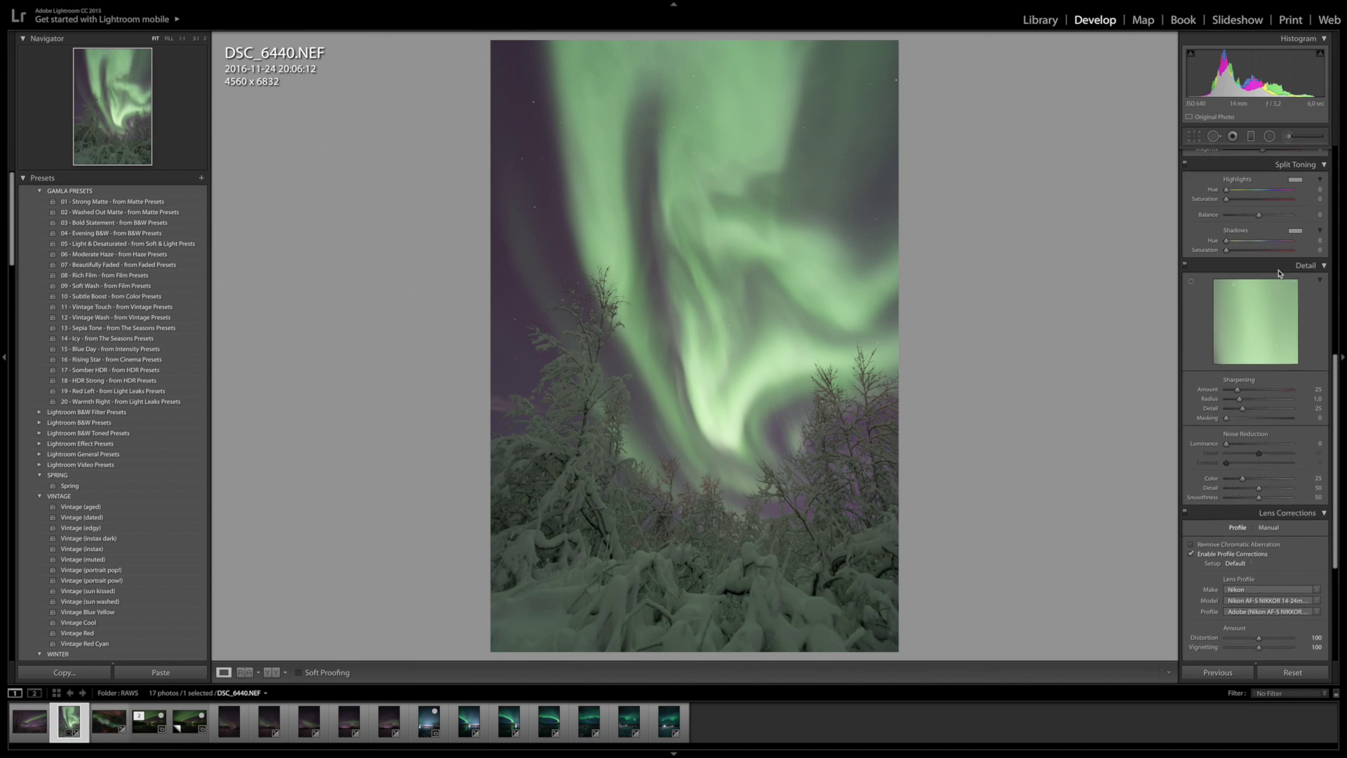
{"action": "scroll", "coordinate": [1278, 274], "scroll_direction": "up", "scroll_amount": 4}
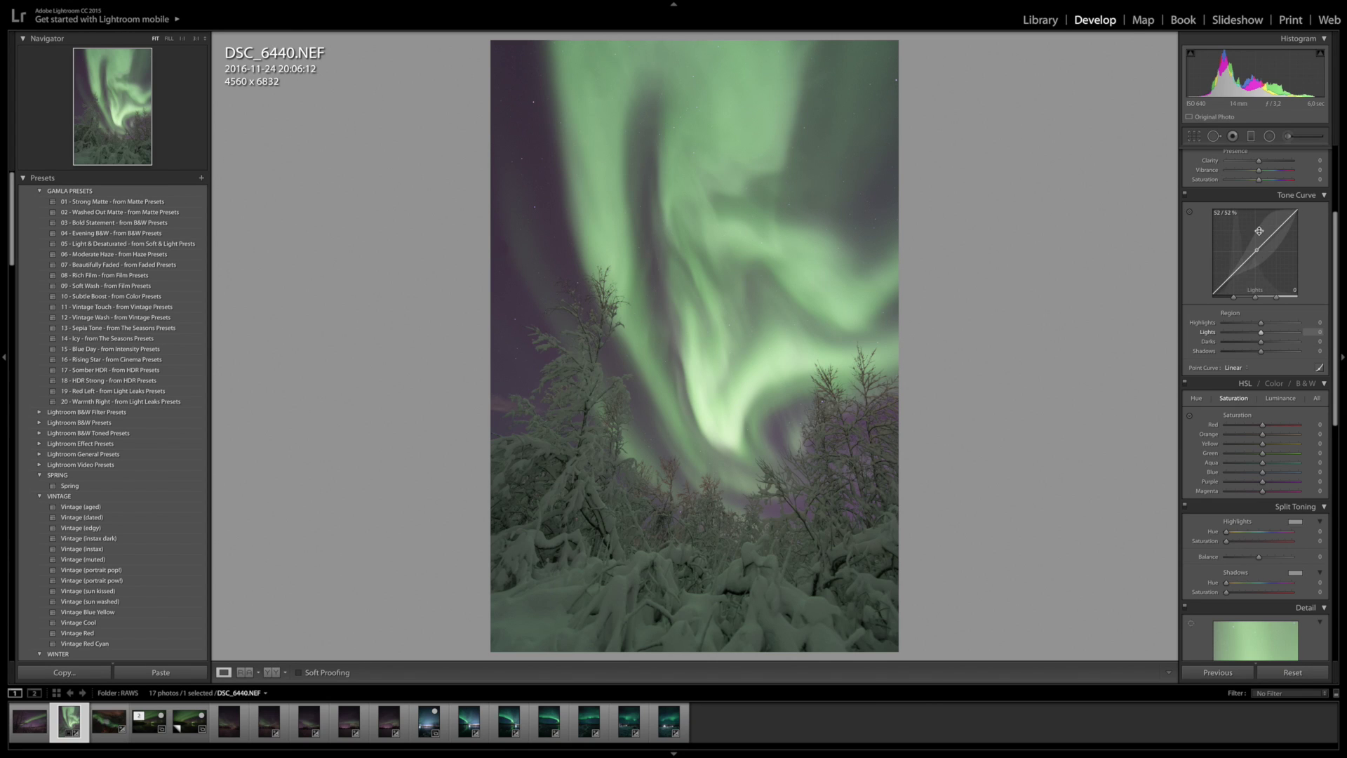
{"action": "scroll", "coordinate": [1284, 225], "scroll_direction": "up", "scroll_amount": 5}
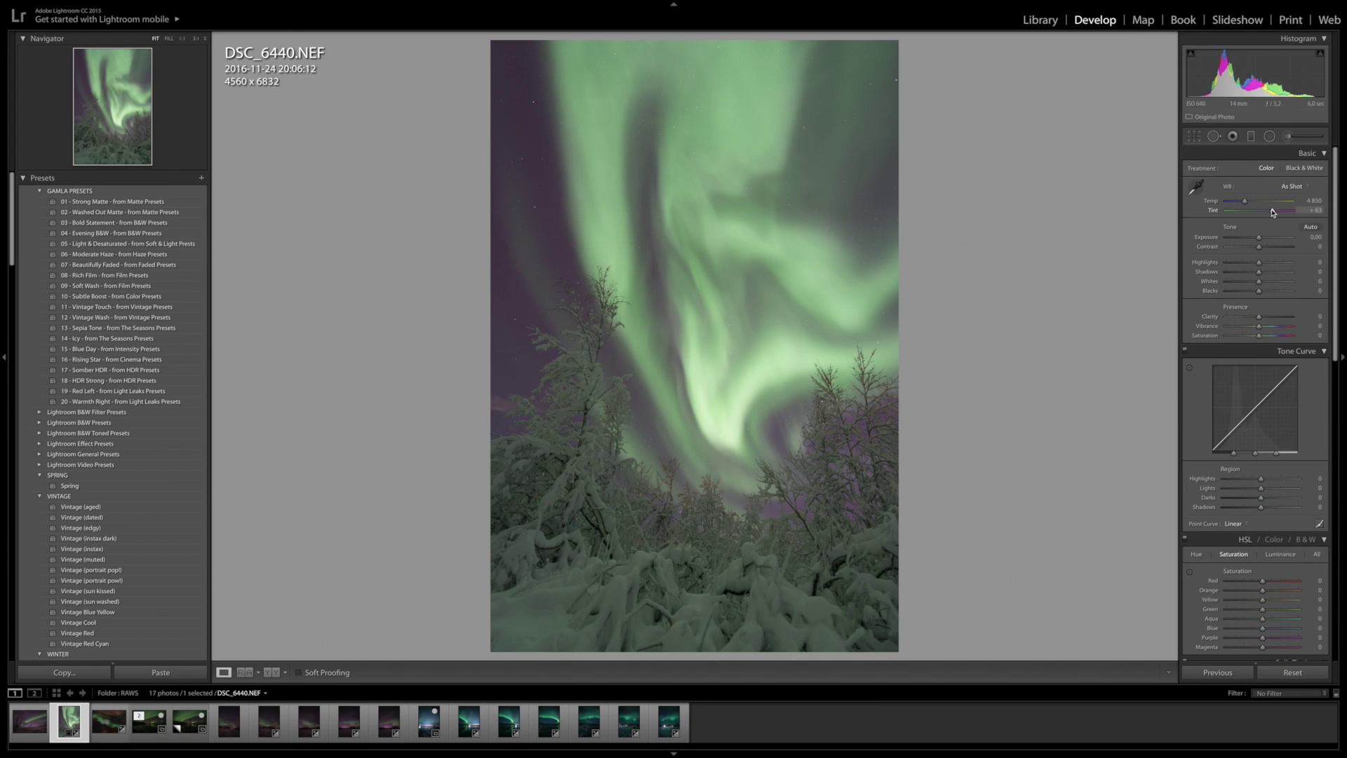
{"action": "left_click_drag", "start_coordinate": [1273, 213], "coordinate": [1243, 202]}
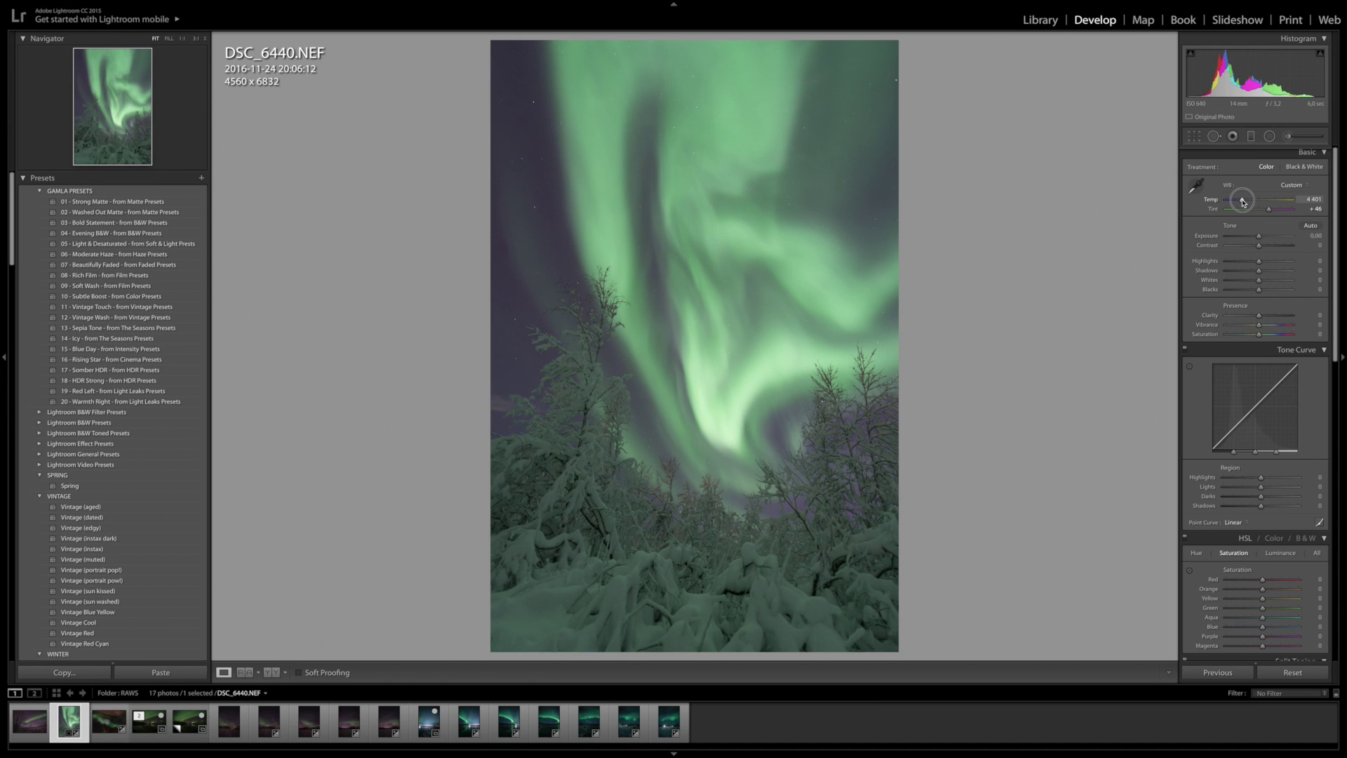
{"action": "scroll", "coordinate": [1242, 207], "scroll_direction": "down", "scroll_amount": 1}
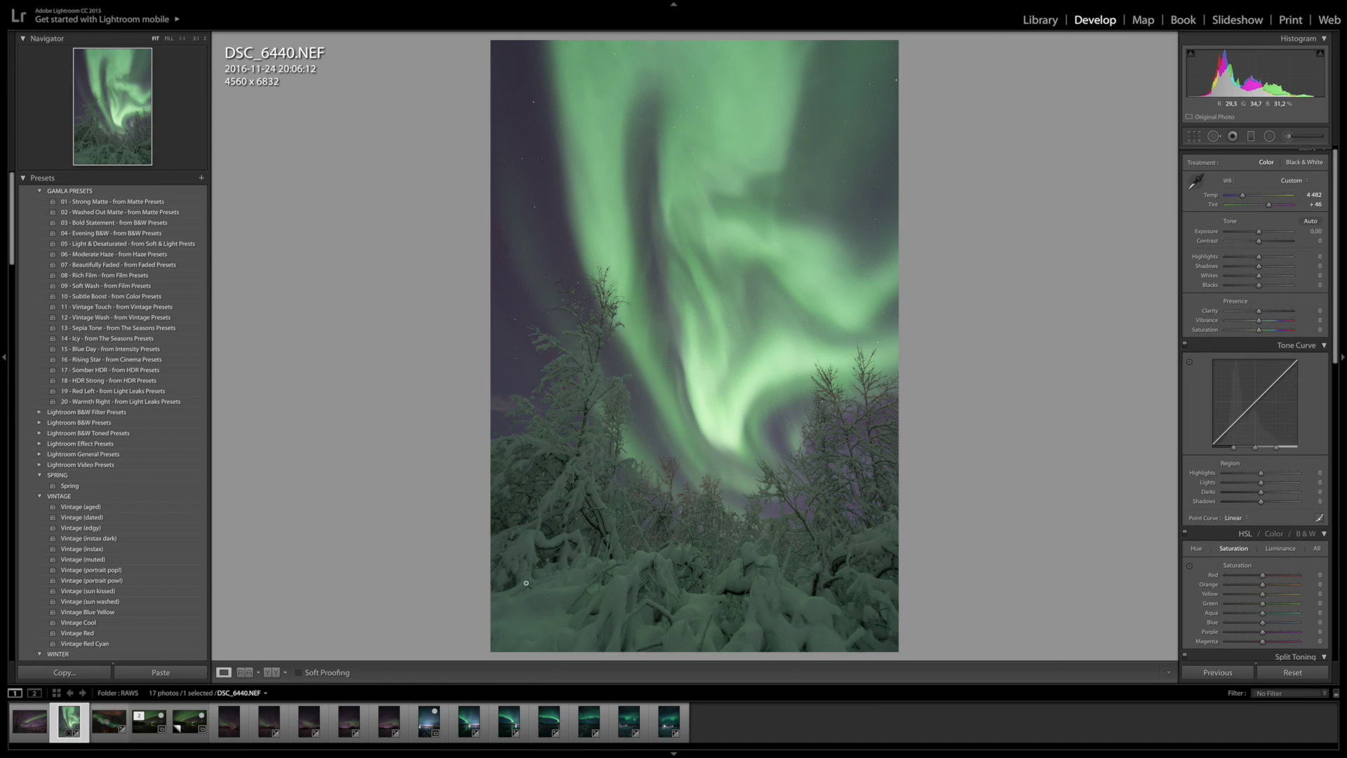
Step: Rotate the crop further to an angle of -5.07 and apply it
{"action": "left_click", "coordinate": [1194, 136]}
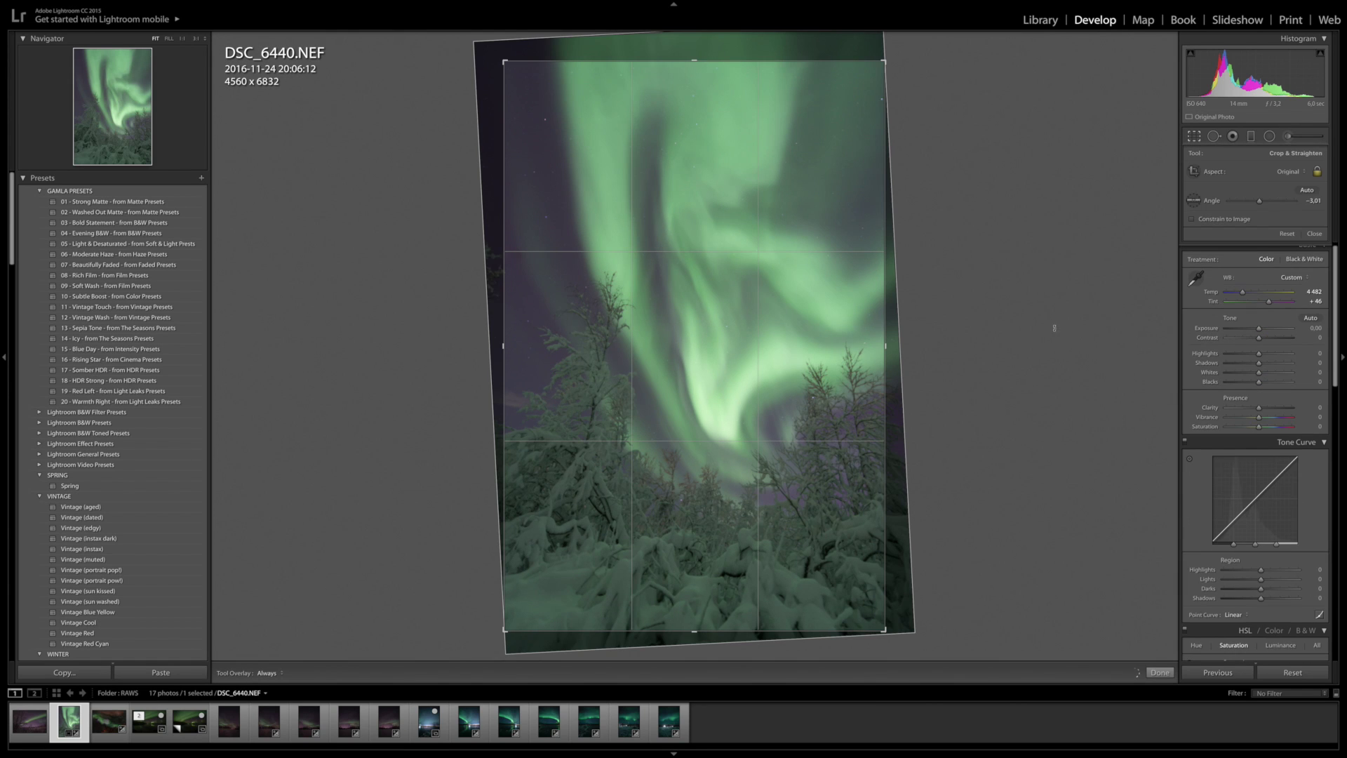
{"action": "left_click_drag", "start_coordinate": [957, 314], "coordinate": [961, 304]}
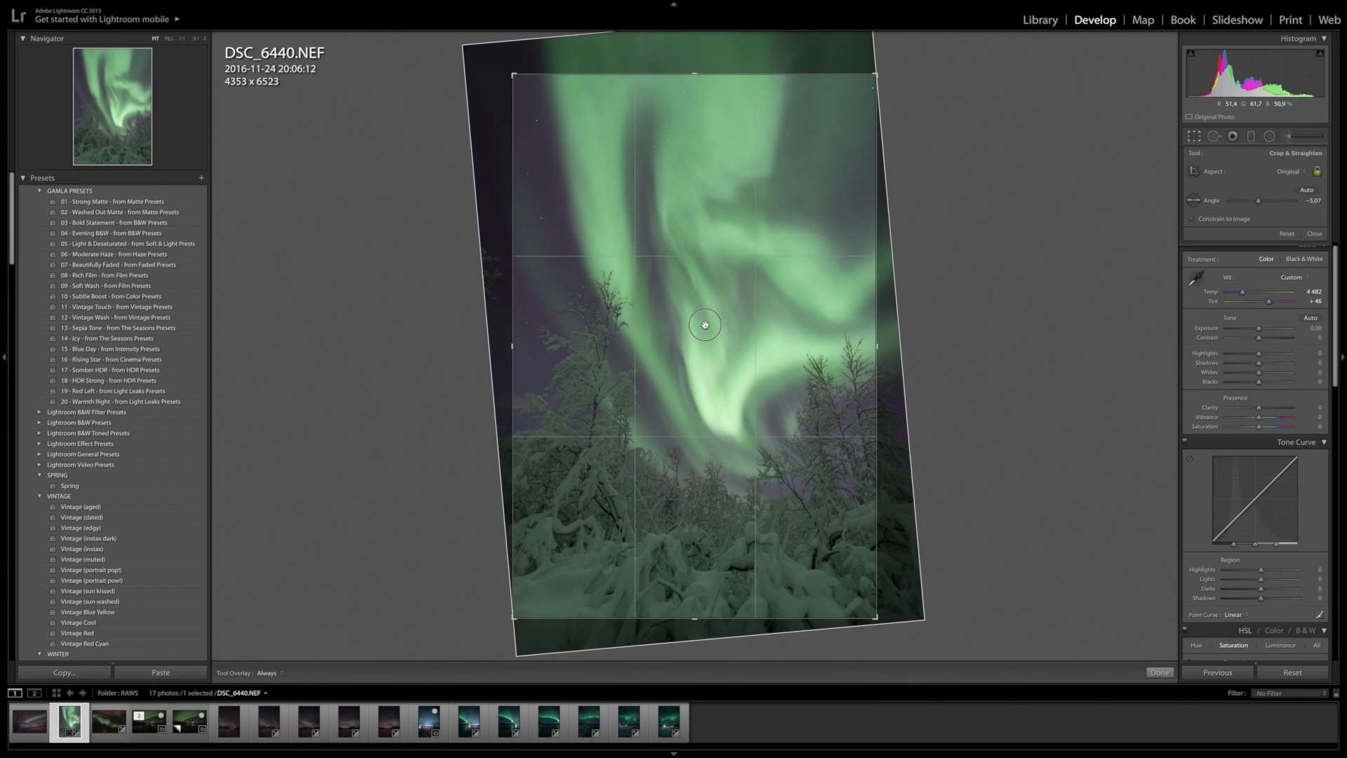
{"action": "left_click", "coordinate": [1194, 136]}
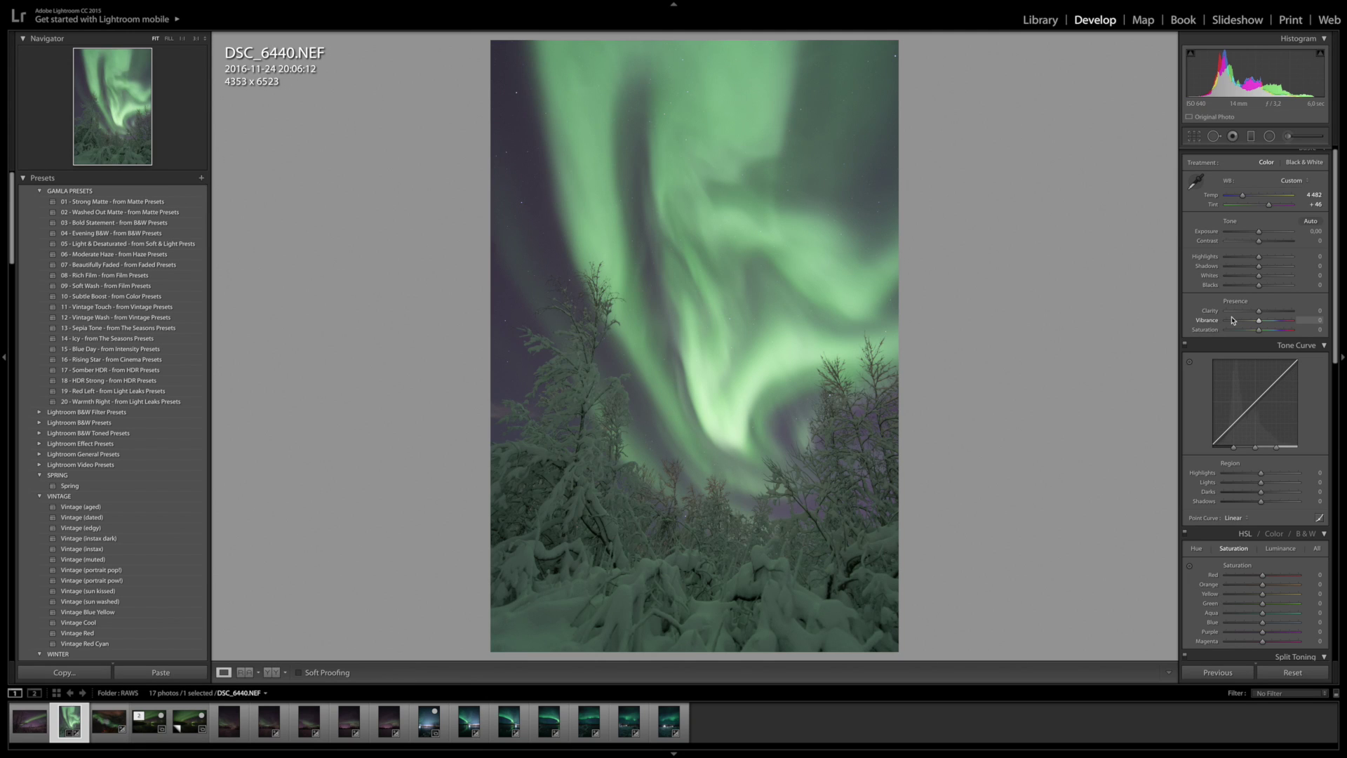
Step: Set Clarity to +28, Contrast to +12 and Blacks to -14, and inspect the snowy trees up close
{"action": "left_click_drag", "start_coordinate": [1258, 311], "coordinate": [1262, 244]}
{"action": "left_click", "coordinate": [1259, 245]}
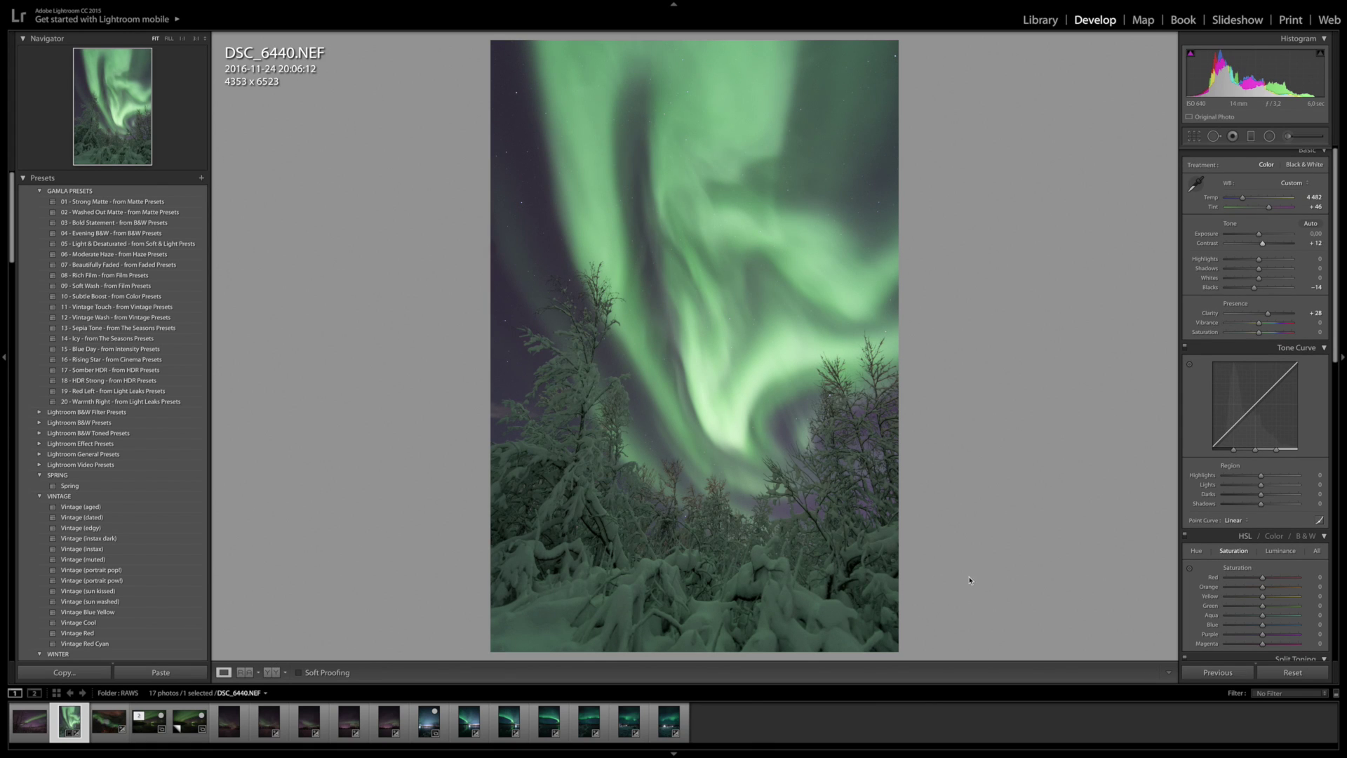
{"action": "left_click", "coordinate": [786, 616]}
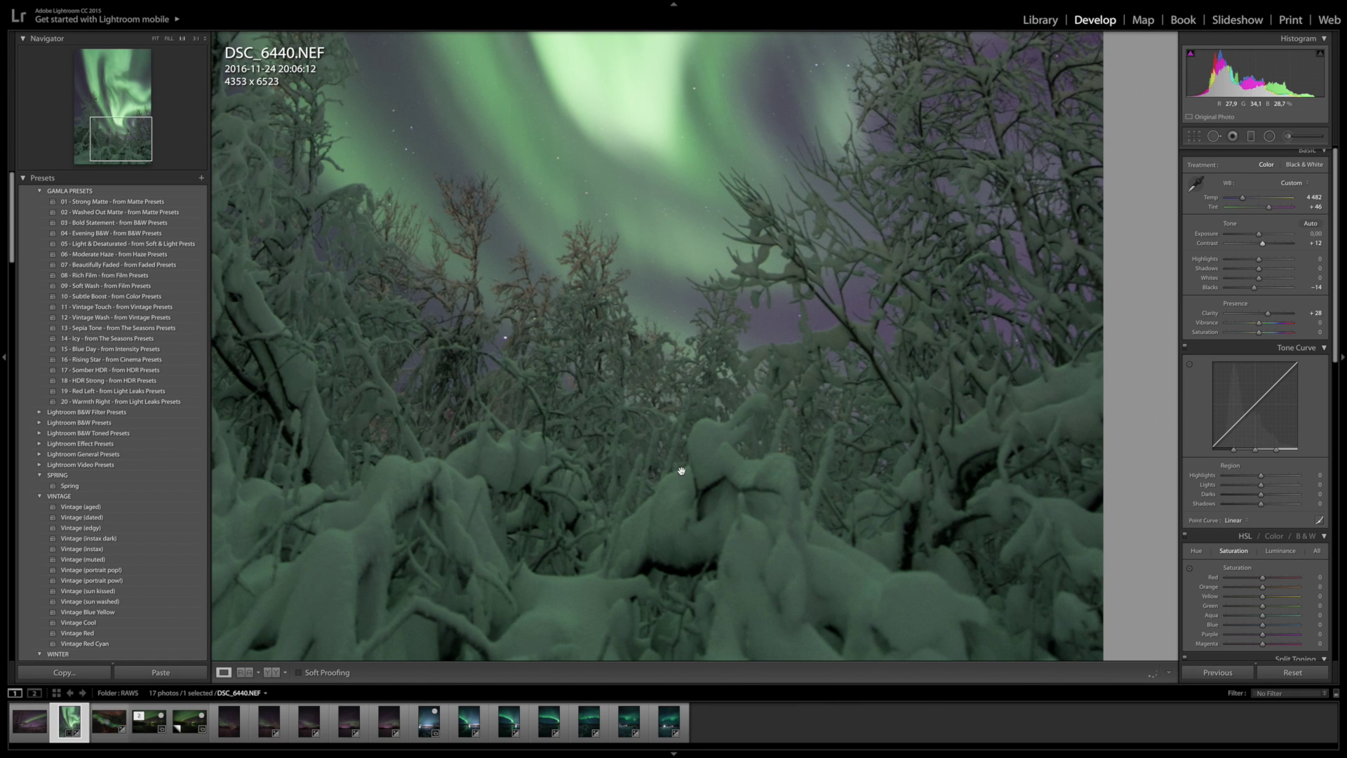
{"action": "left_click", "coordinate": [780, 456]}
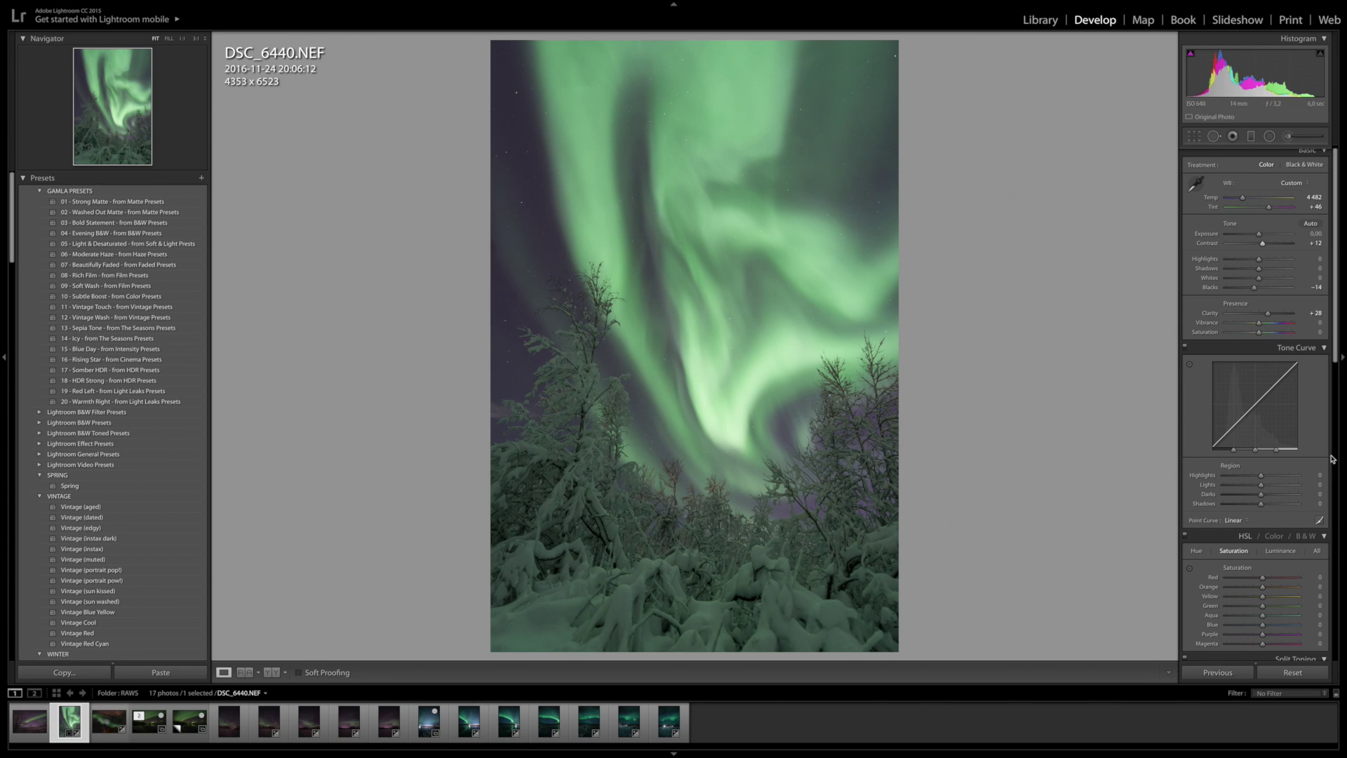
Step: Rotate the crop to an angle of -6.27 and apply it
{"action": "left_click", "coordinate": [1195, 137]}
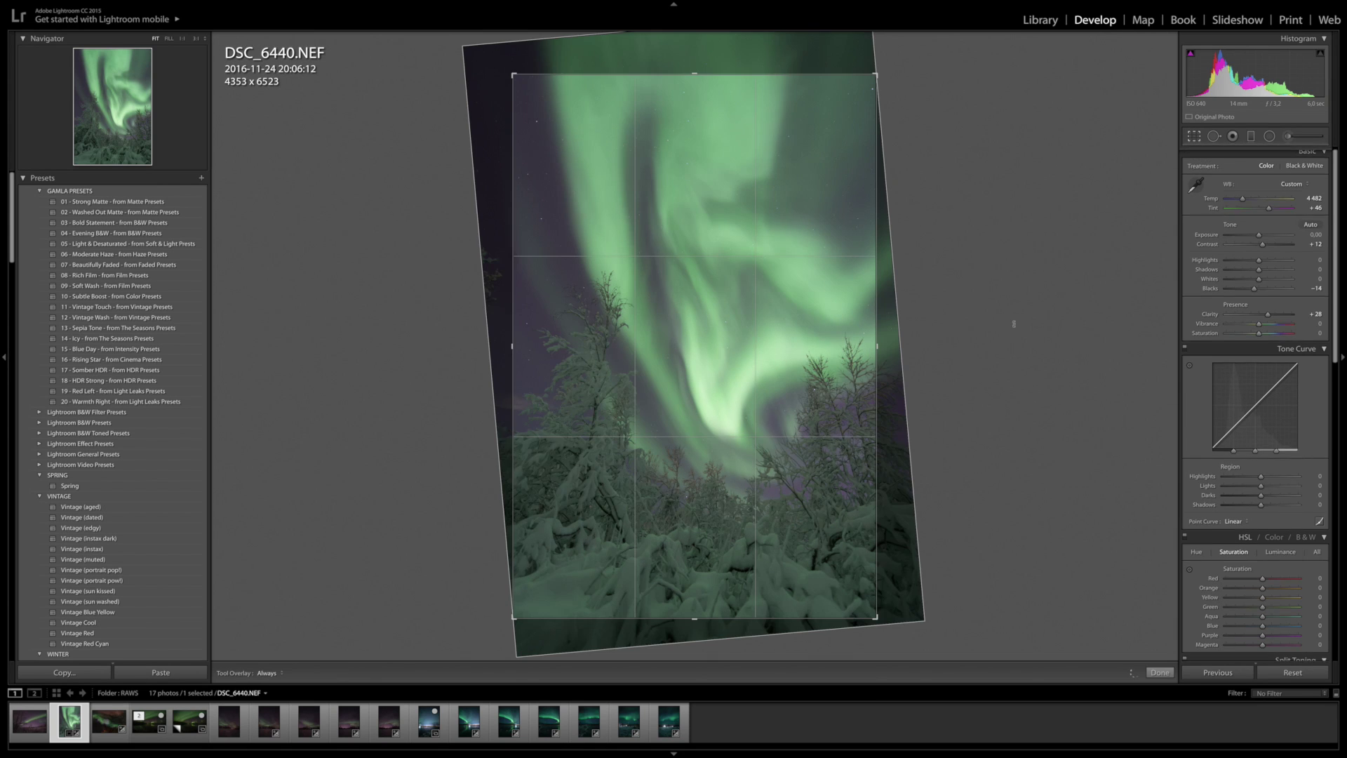
{"action": "left_click_drag", "start_coordinate": [987, 328], "coordinate": [985, 324]}
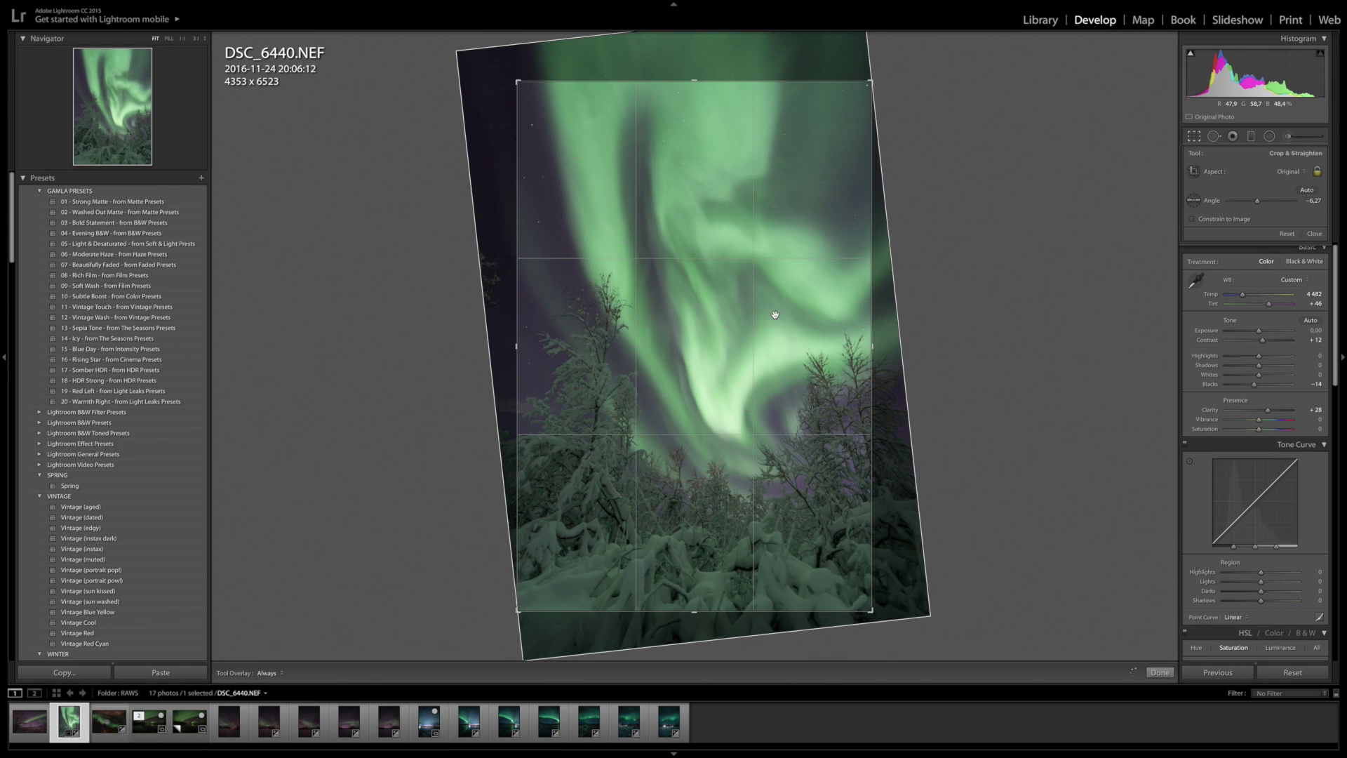
{"action": "left_click", "coordinate": [1194, 137]}
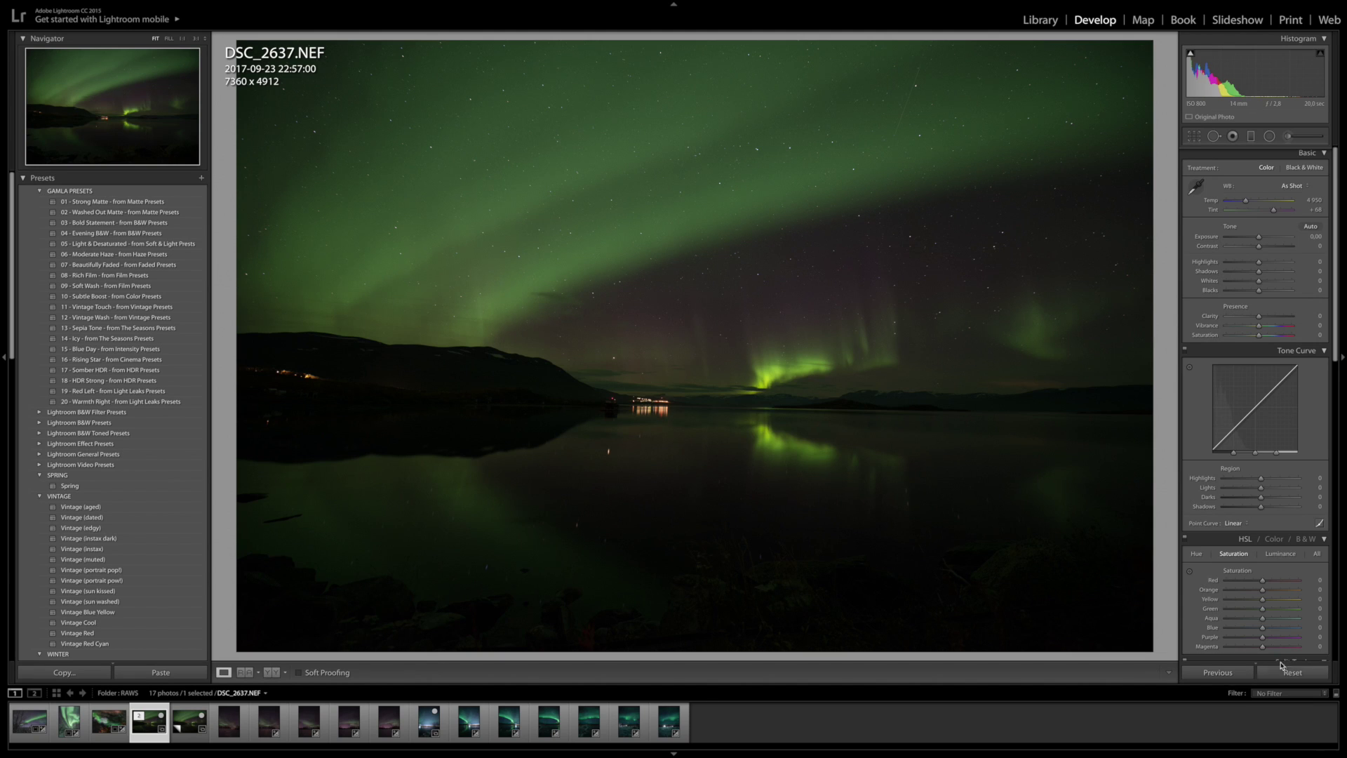
Step: Reset the develop settings of DSC_2637.NEF and enable lens profile corrections
{"action": "left_click", "coordinate": [1300, 680]}
{"action": "scroll", "coordinate": [1258, 377], "scroll_direction": "down", "scroll_amount": 10}
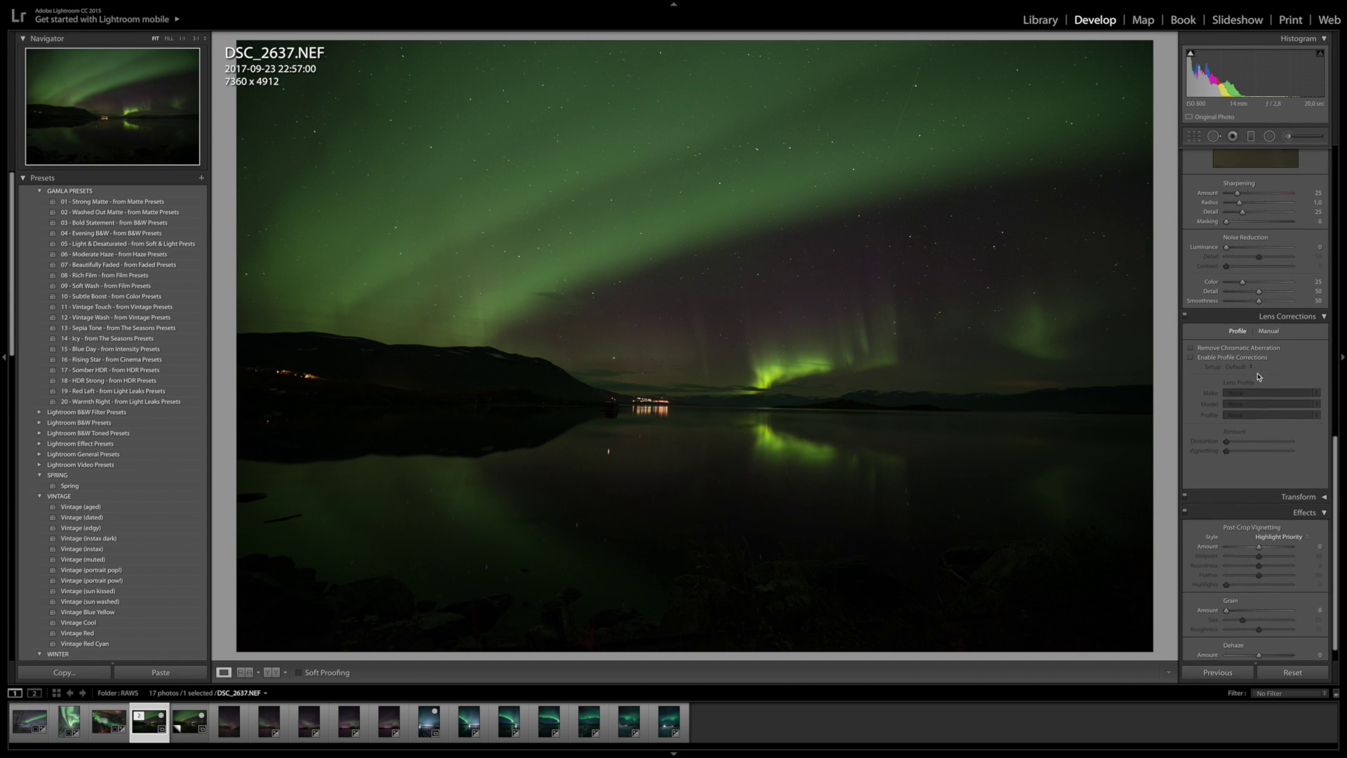
{"action": "left_click", "coordinate": [1190, 358]}
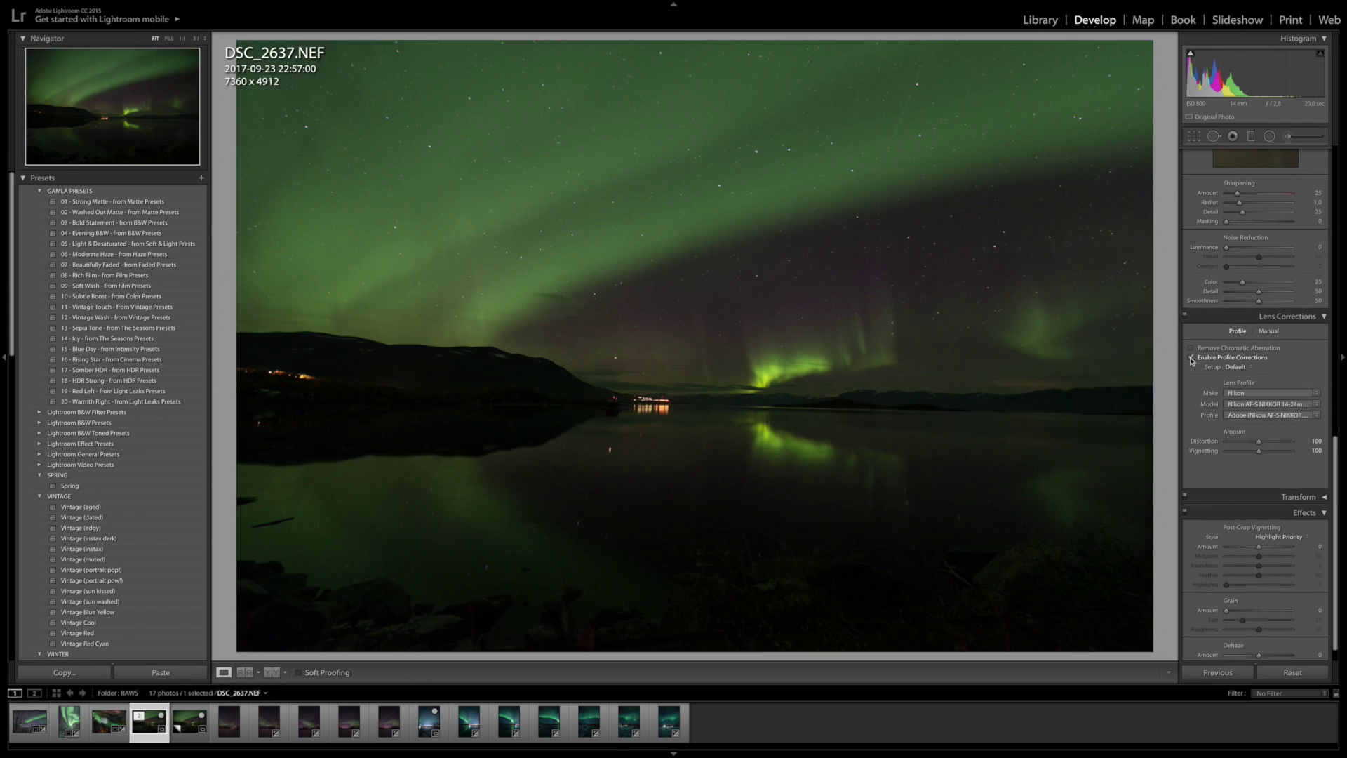
Step: Straighten the horizon by rotating the crop to an angle of -1.21 and apply it
{"action": "scroll", "coordinate": [1207, 280], "scroll_direction": "up", "scroll_amount": 10}
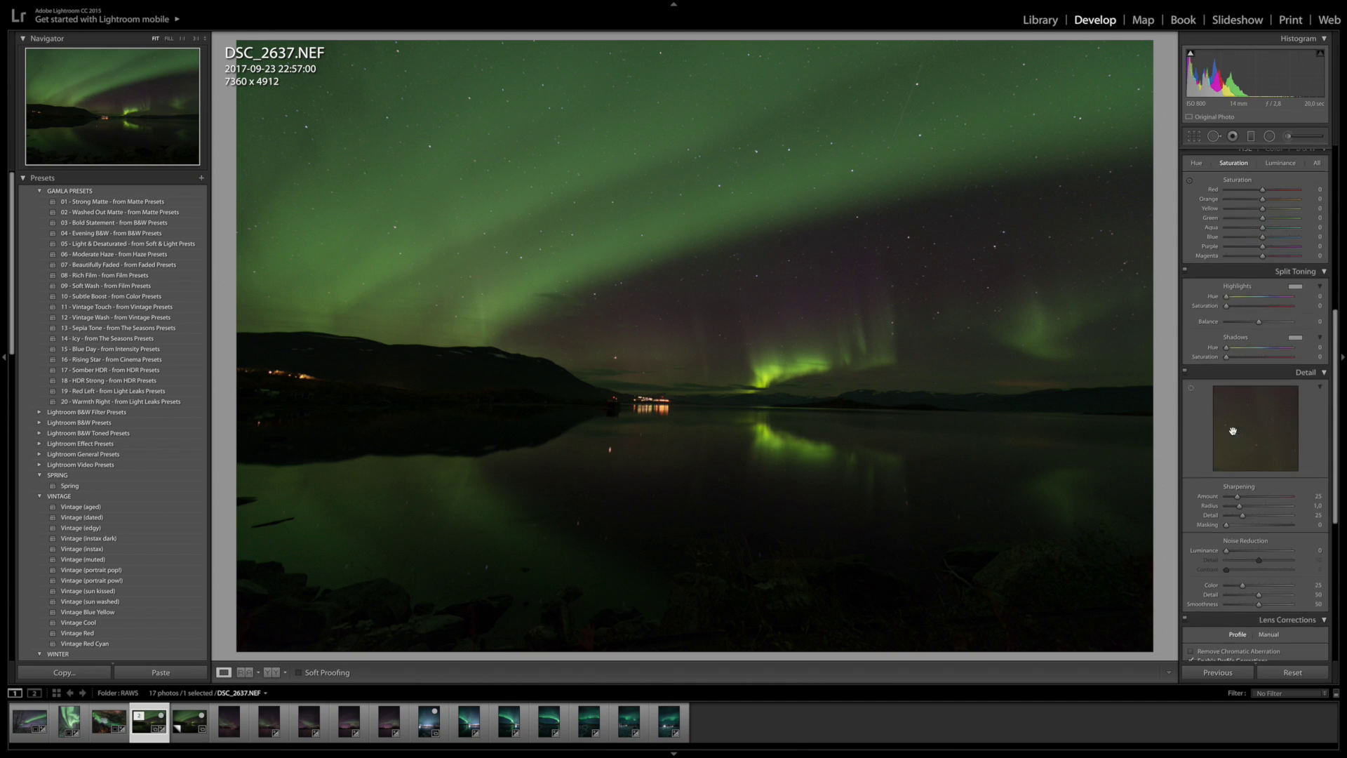
{"action": "left_click", "coordinate": [1194, 137]}
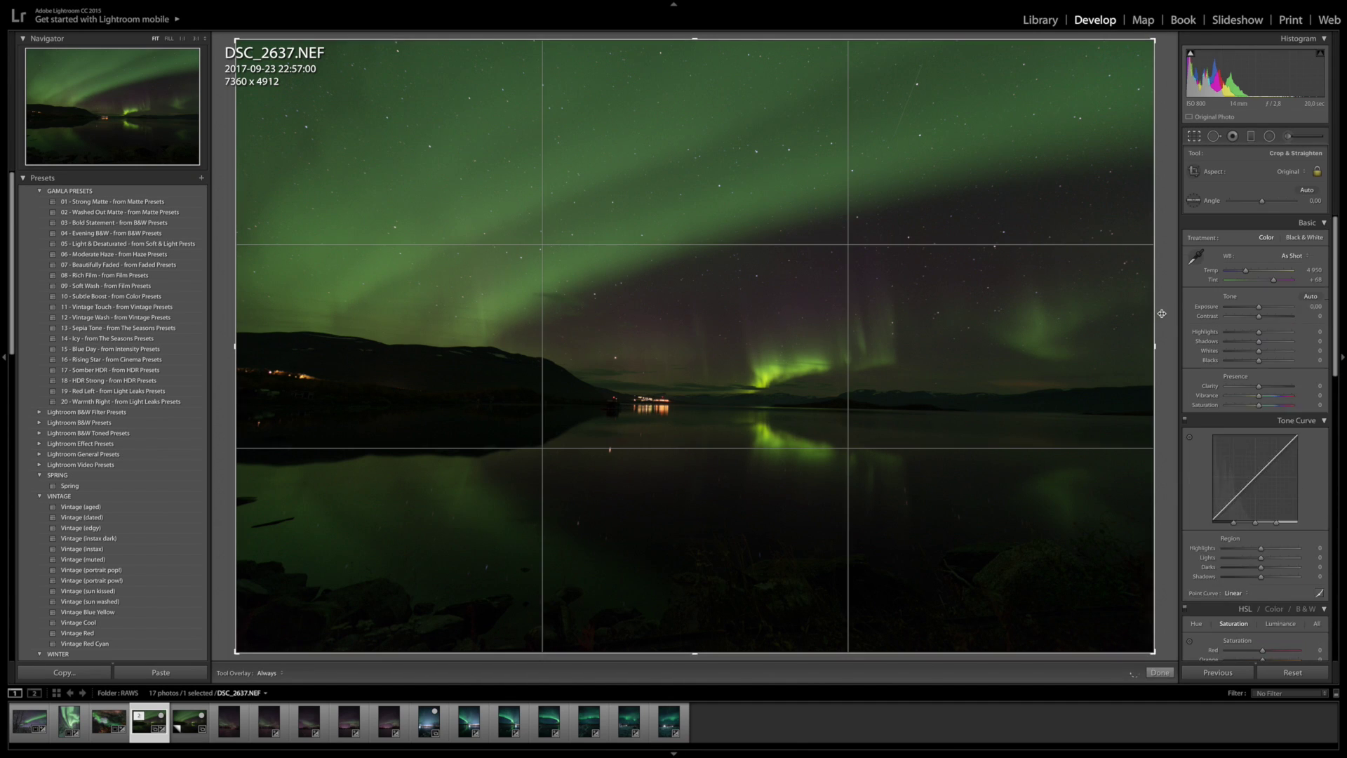
{"action": "left_click_drag", "start_coordinate": [1162, 314], "coordinate": [1177, 301]}
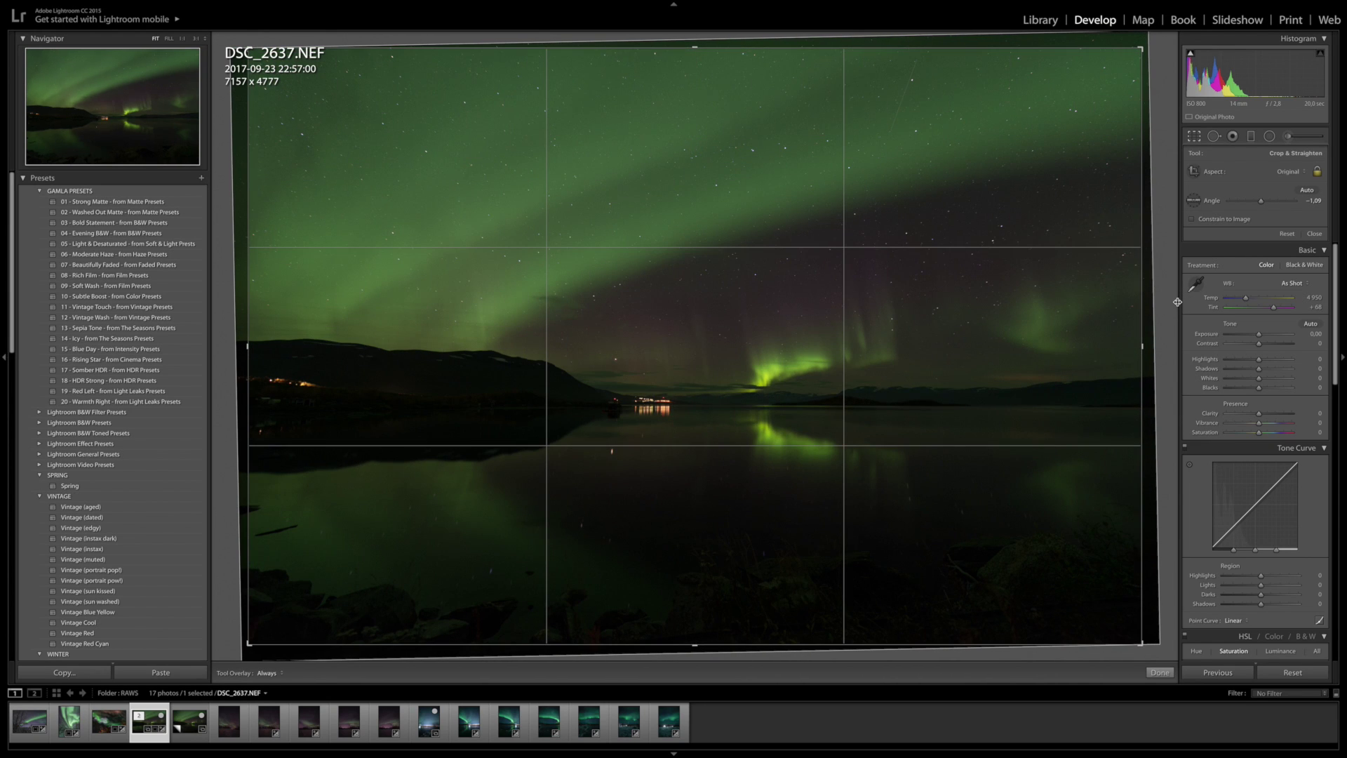
{"action": "left_click_drag", "start_coordinate": [1173, 303], "coordinate": [1174, 301]}
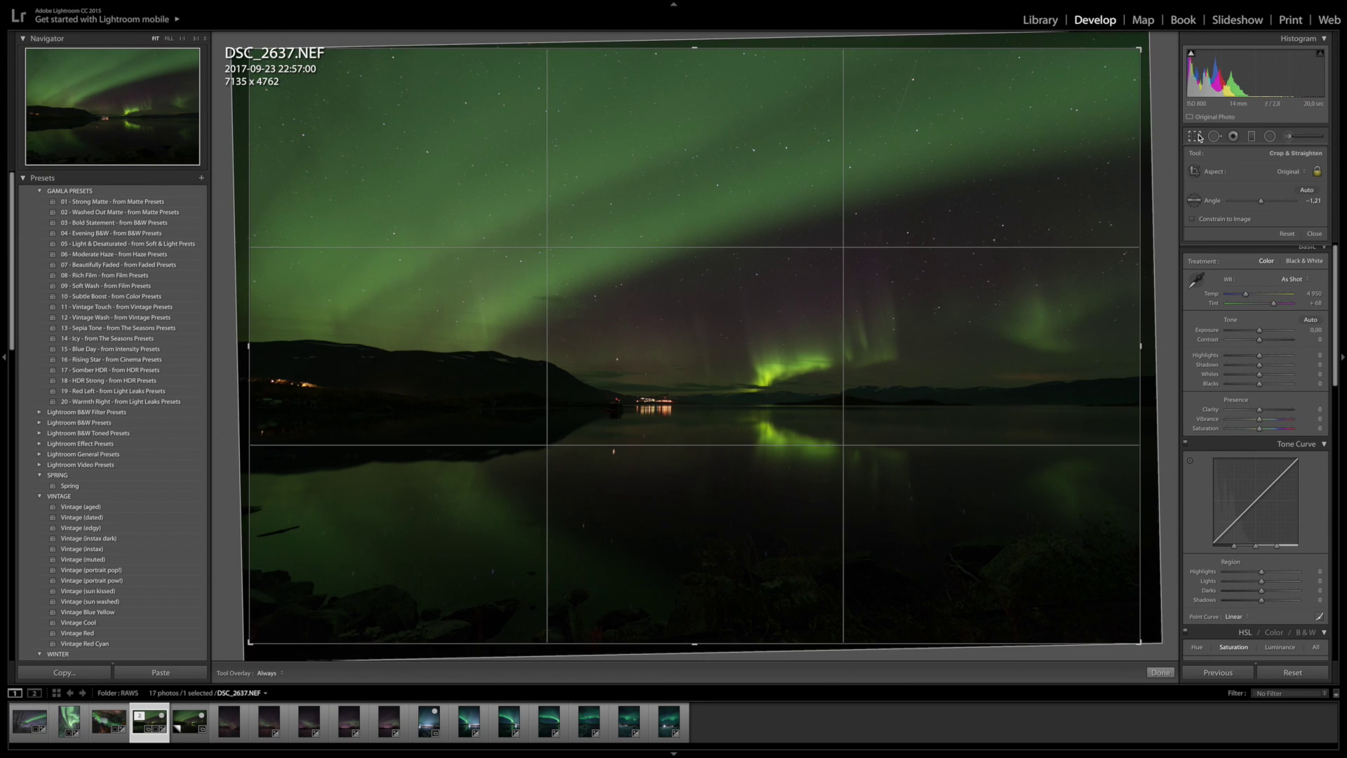
{"action": "left_click", "coordinate": [1193, 135]}
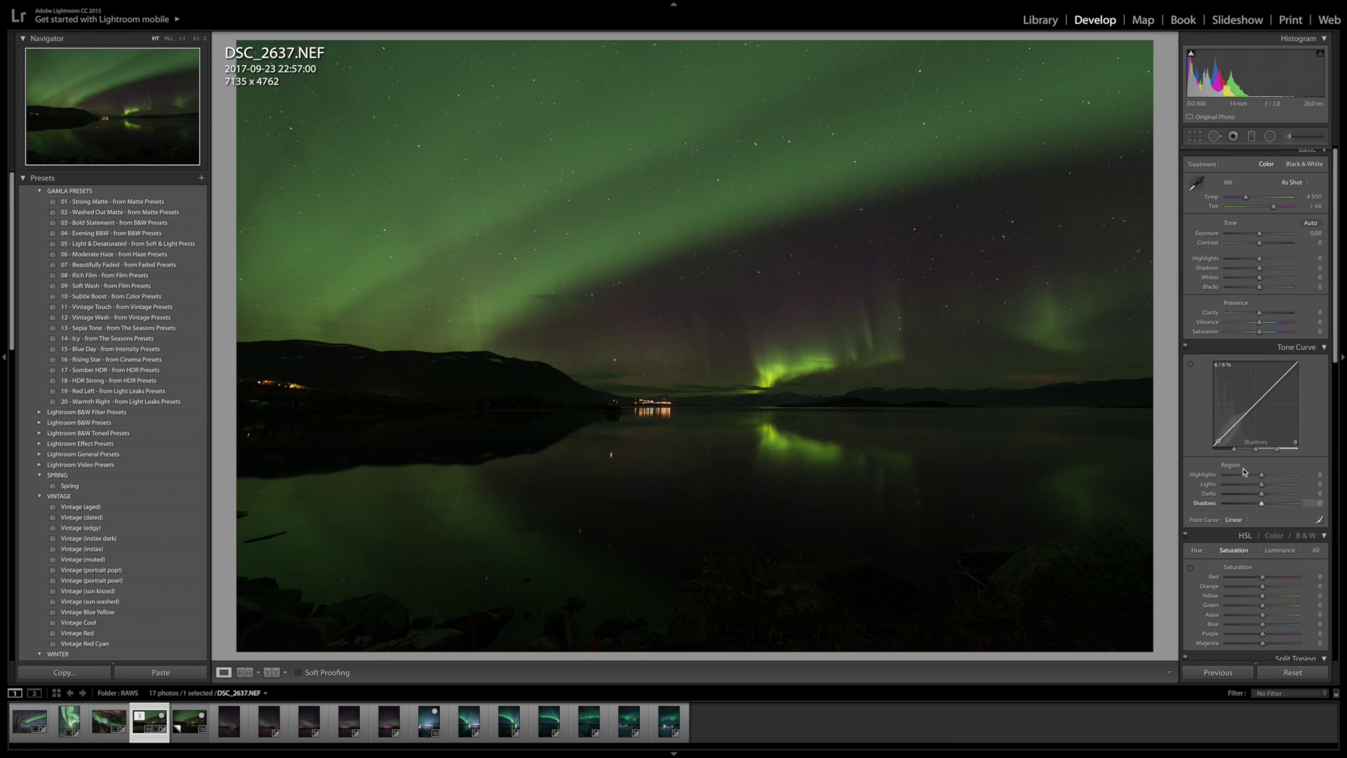
Step: Test a Vibrance change and restore it to 0, then set Saturation to -25 and Temp to 4460
{"action": "scroll", "coordinate": [1286, 452], "scroll_direction": "down", "scroll_amount": 5}
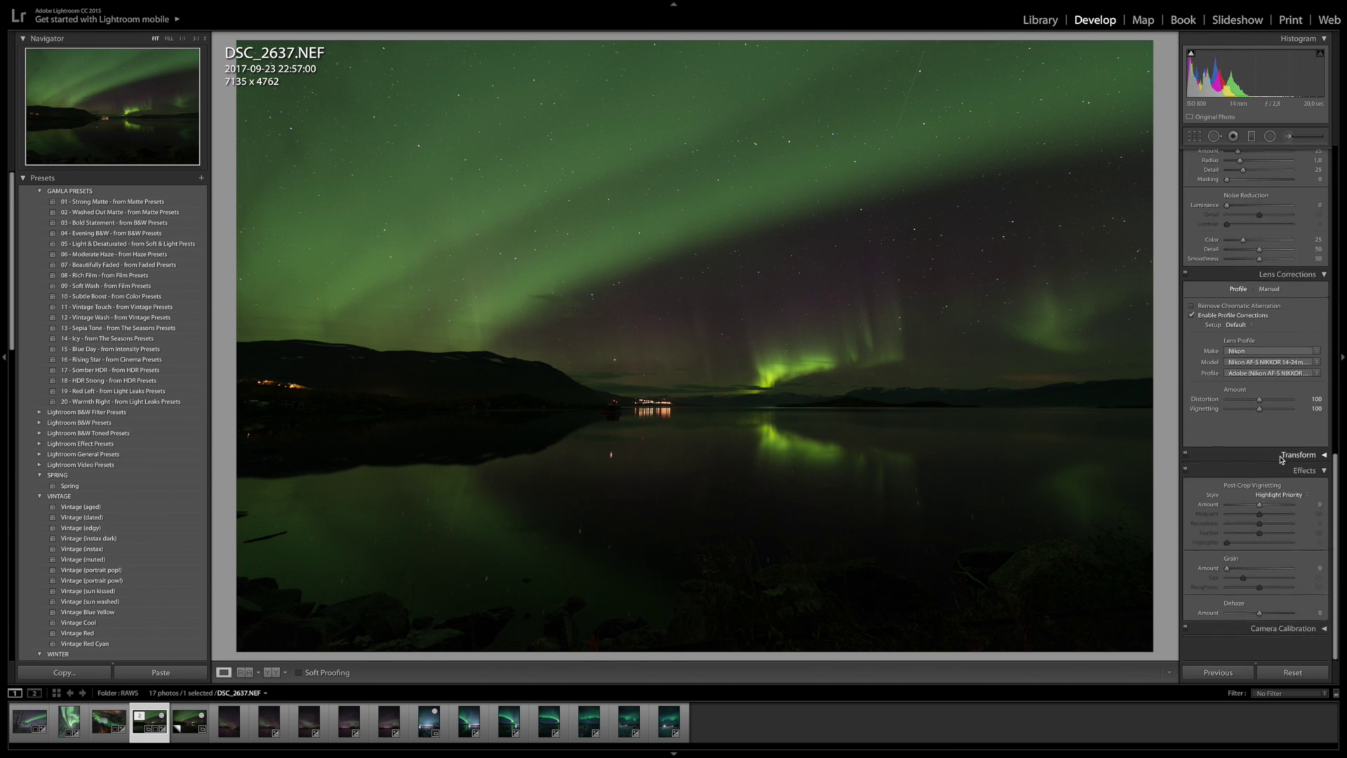
{"action": "scroll", "coordinate": [1281, 460], "scroll_direction": "up", "scroll_amount": 5}
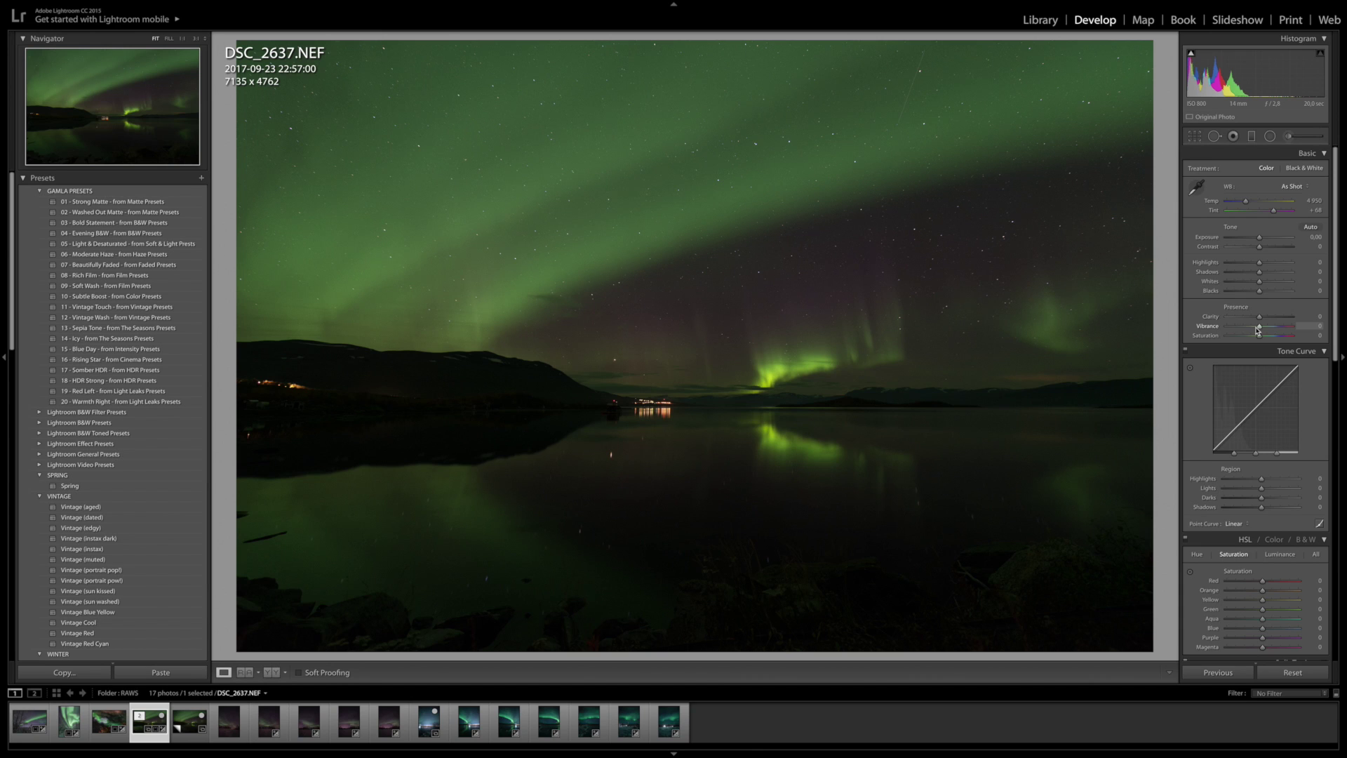
{"action": "left_click_drag", "start_coordinate": [1254, 327], "coordinate": [1272, 327]}
{"action": "left_click_drag", "start_coordinate": [1273, 326], "coordinate": [1258, 327]}
{"action": "left_click_drag", "start_coordinate": [1259, 336], "coordinate": [1252, 338]}
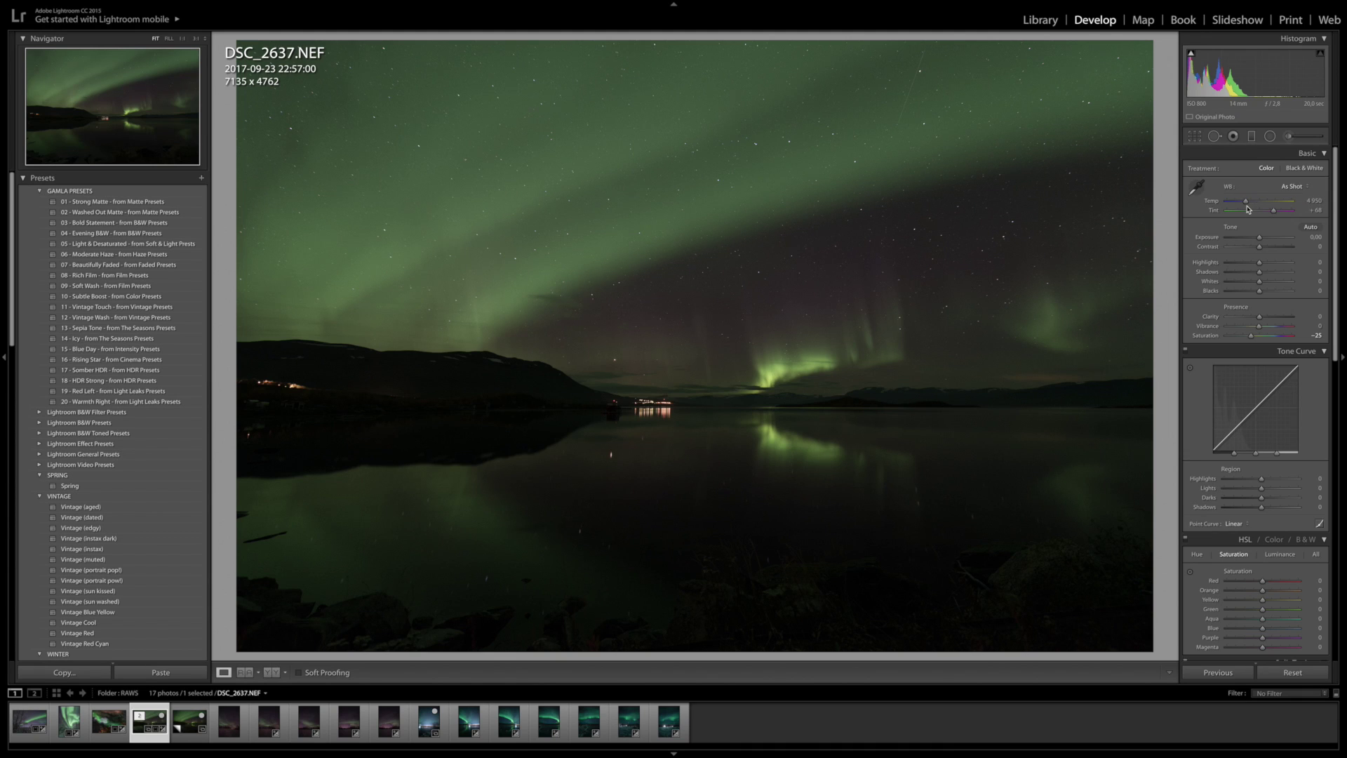
{"action": "left_click_drag", "start_coordinate": [1247, 203], "coordinate": [1244, 203]}
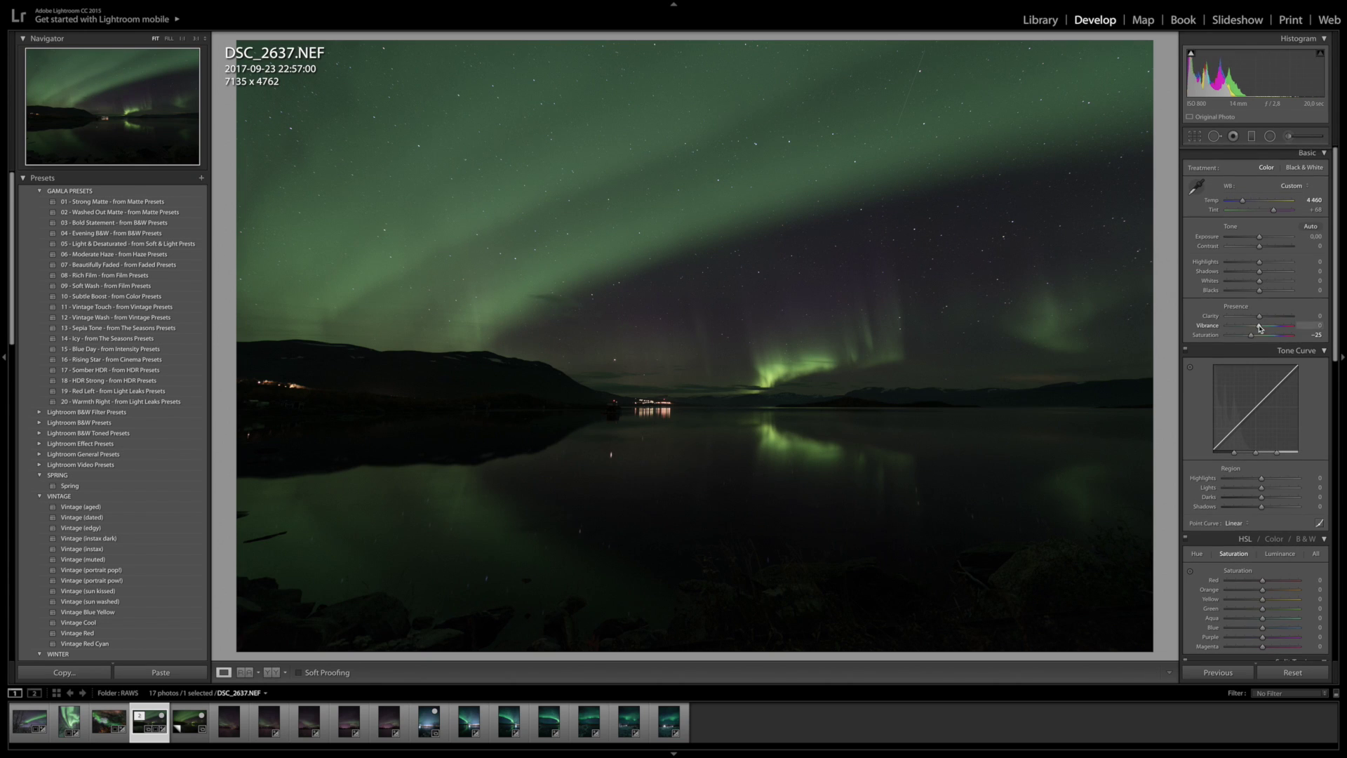
Step: Raise Clarity to +98 and set the luminance noise reduction to 32
{"action": "left_click_drag", "start_coordinate": [1259, 317], "coordinate": [1265, 317]}
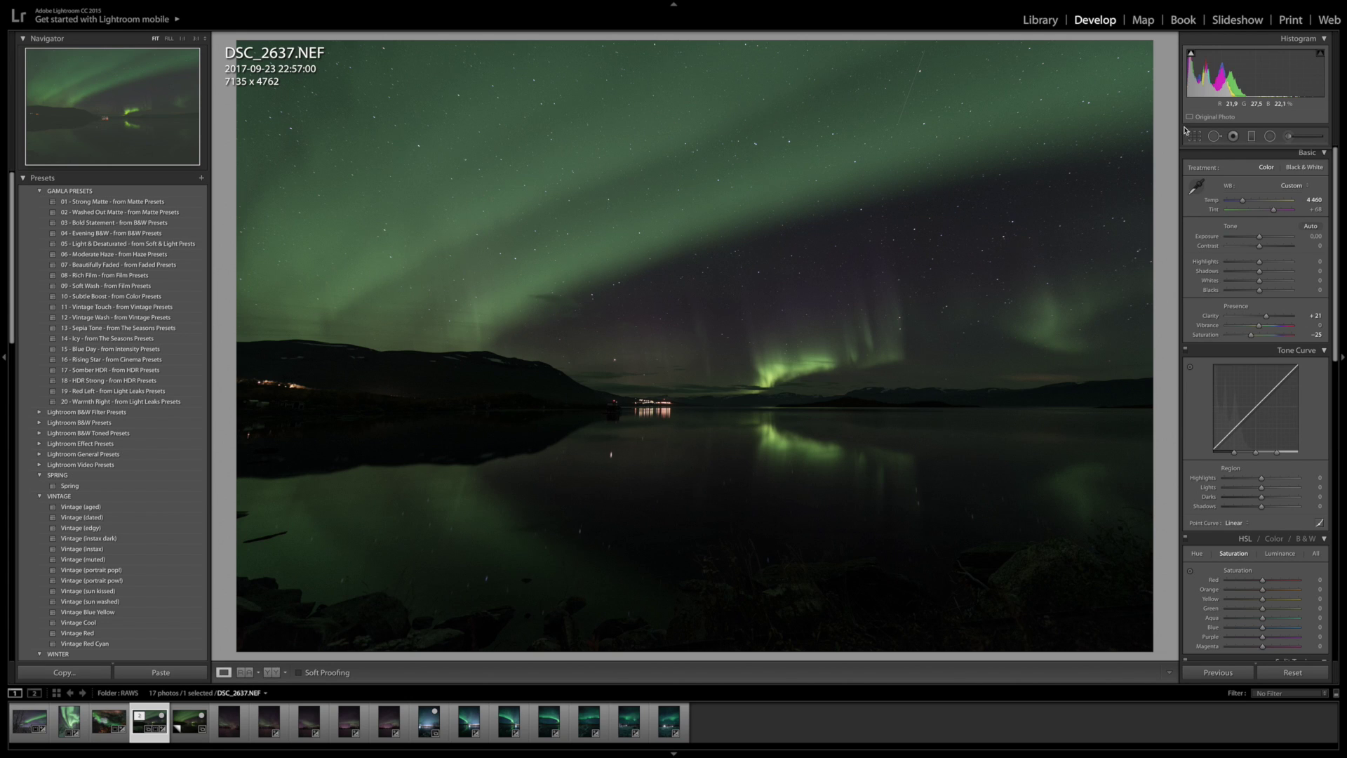
{"action": "left_click_drag", "start_coordinate": [1266, 318], "coordinate": [1291, 318]}
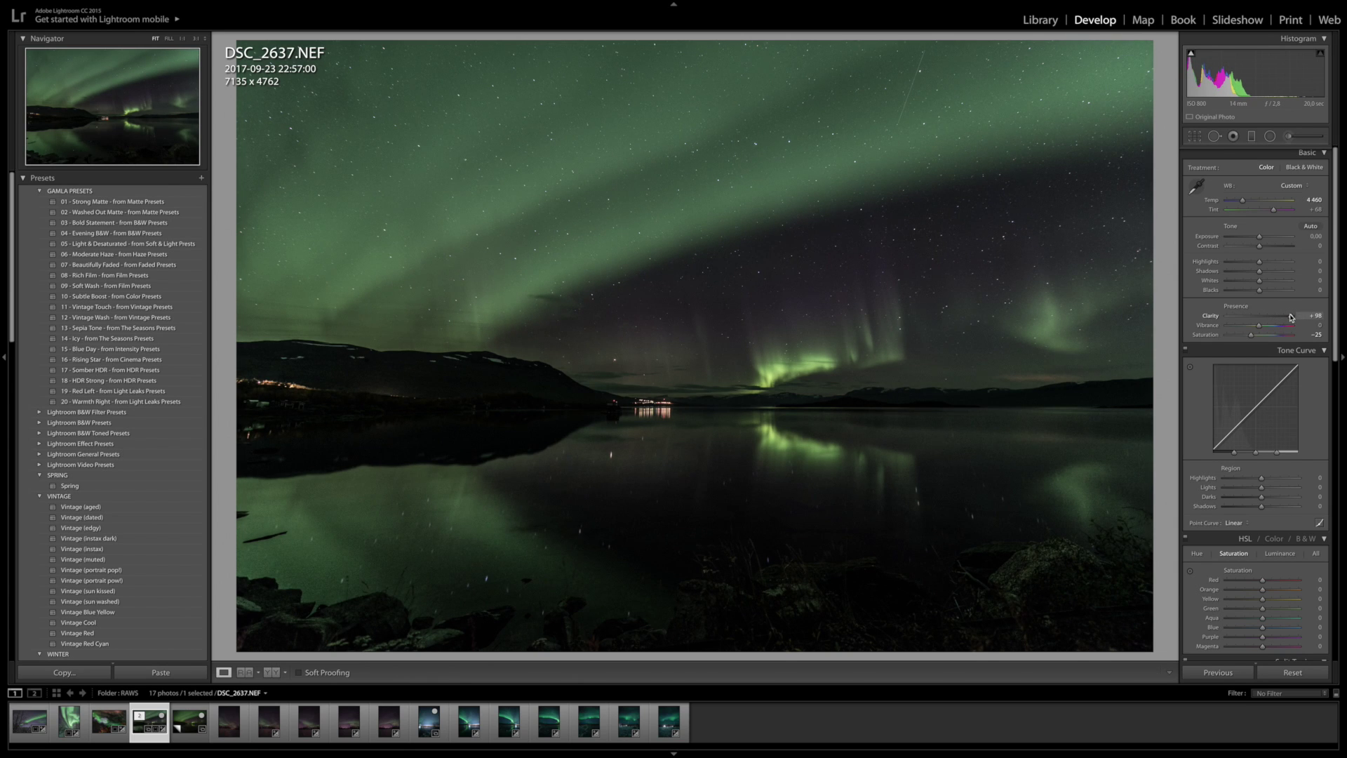
{"action": "scroll", "coordinate": [1270, 285], "scroll_direction": "down", "scroll_amount": 1}
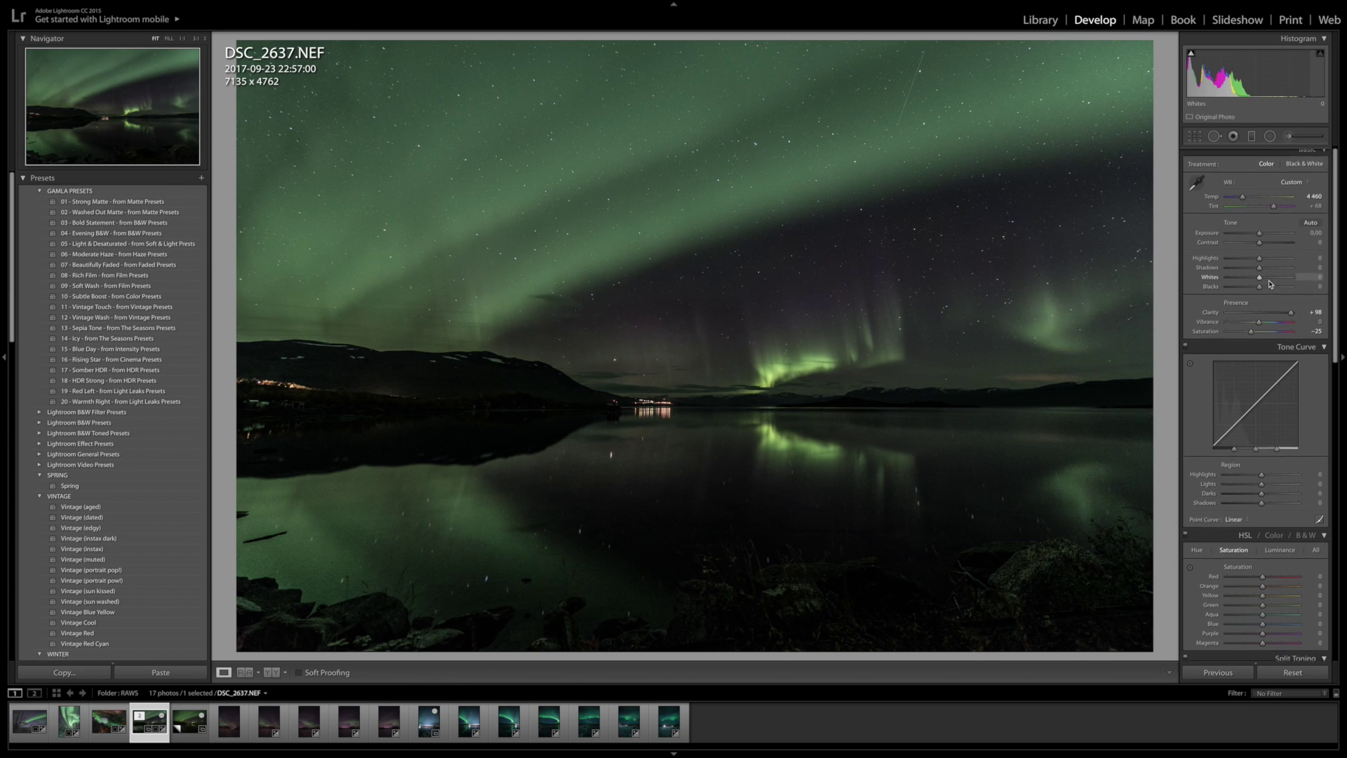
{"action": "scroll", "coordinate": [1269, 284], "scroll_direction": "down", "scroll_amount": 6}
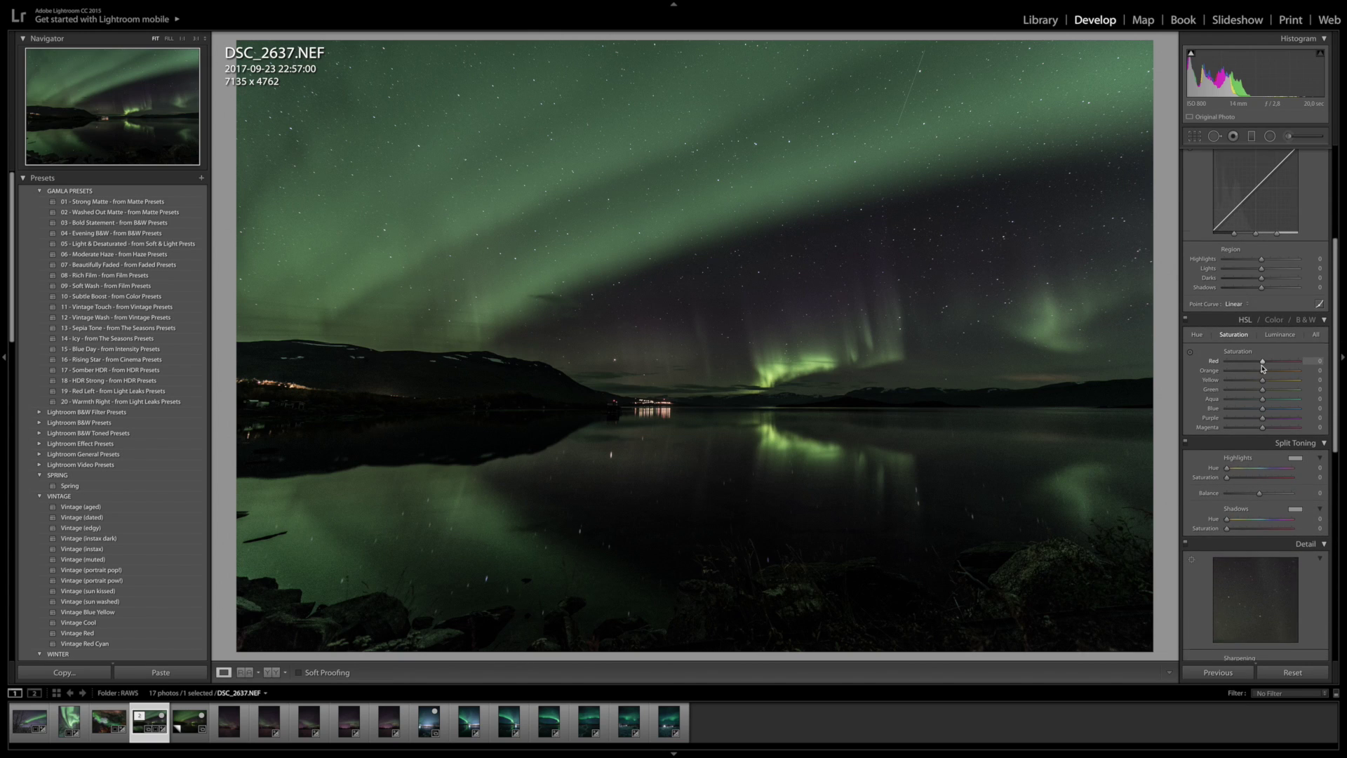
{"action": "scroll", "coordinate": [1263, 367], "scroll_direction": "down", "scroll_amount": 7}
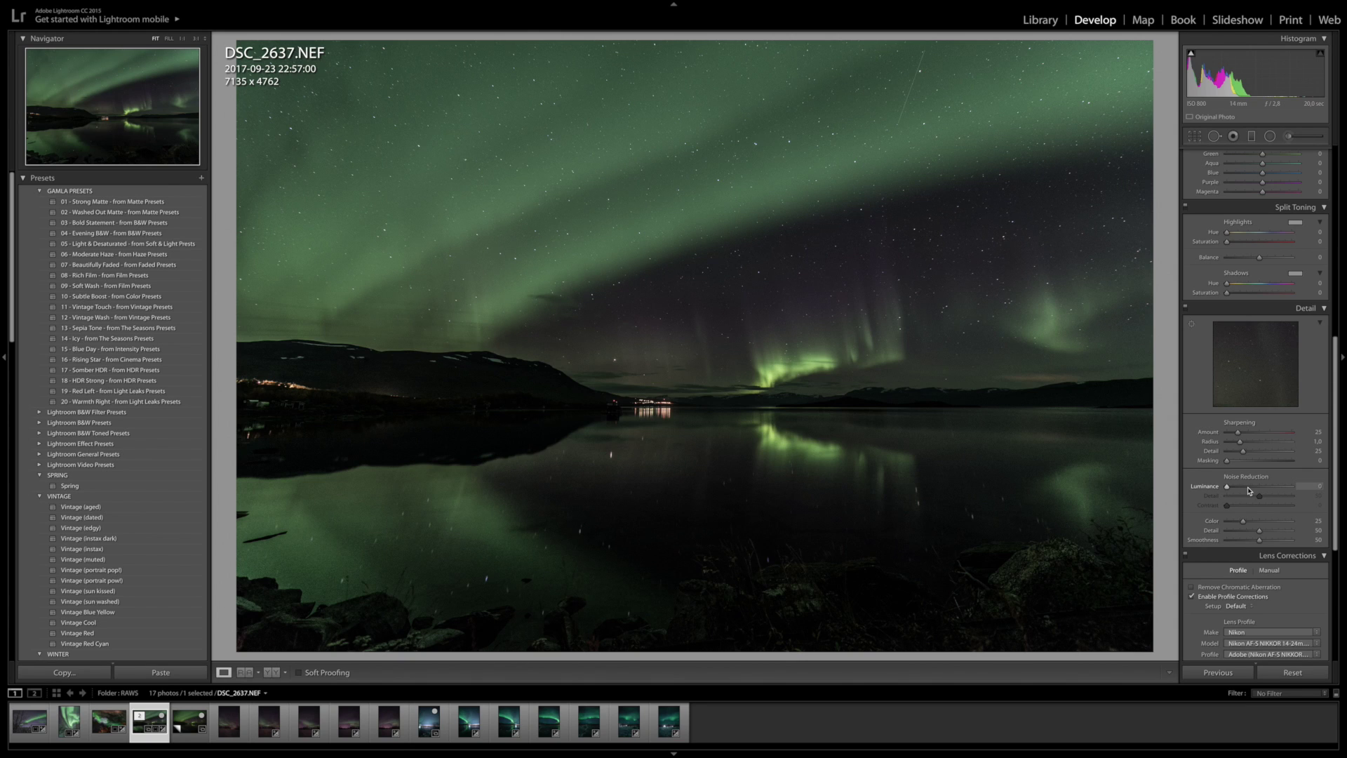
{"action": "left_click_drag", "start_coordinate": [1245, 490], "coordinate": [1248, 489]}
Step: Reopen the crop, rotate it slightly further to level the horizon, and apply it
{"action": "left_click", "coordinate": [1195, 137]}
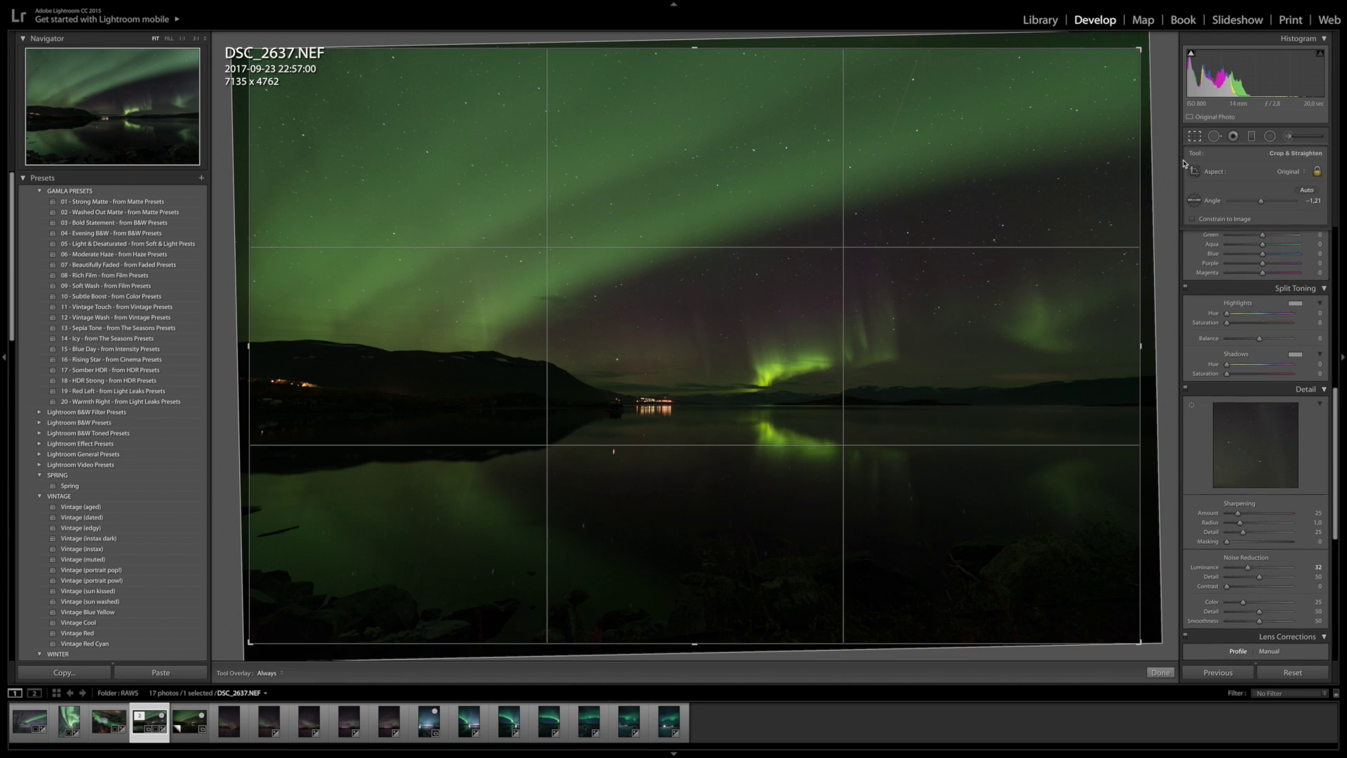
{"action": "left_click_drag", "start_coordinate": [1167, 209], "coordinate": [1165, 194]}
{"action": "key", "text": "Return"}
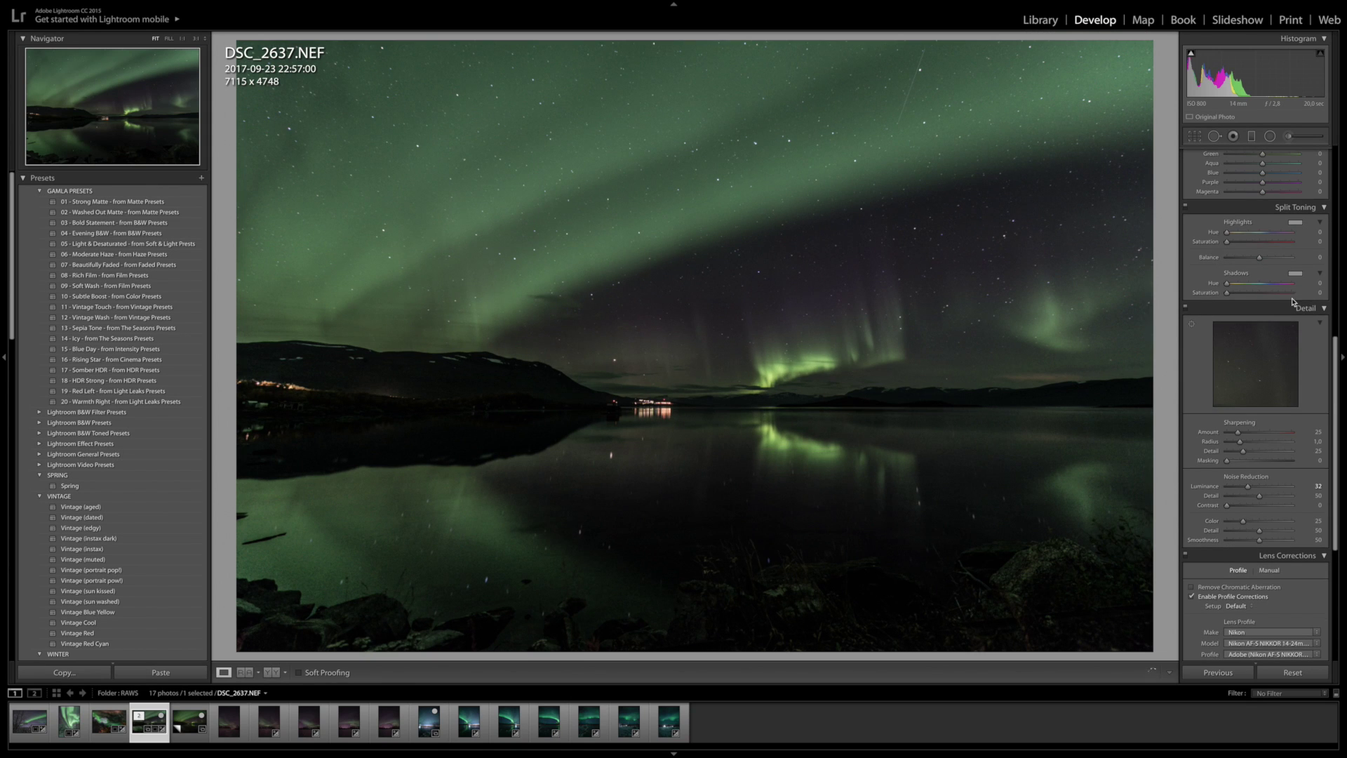
Step: Set Clarity to +59 and Shadows to +34
{"action": "scroll", "coordinate": [1228, 393], "scroll_direction": "up", "scroll_amount": 10}
{"action": "scroll", "coordinate": [1227, 394], "scroll_direction": "down", "scroll_amount": 1}
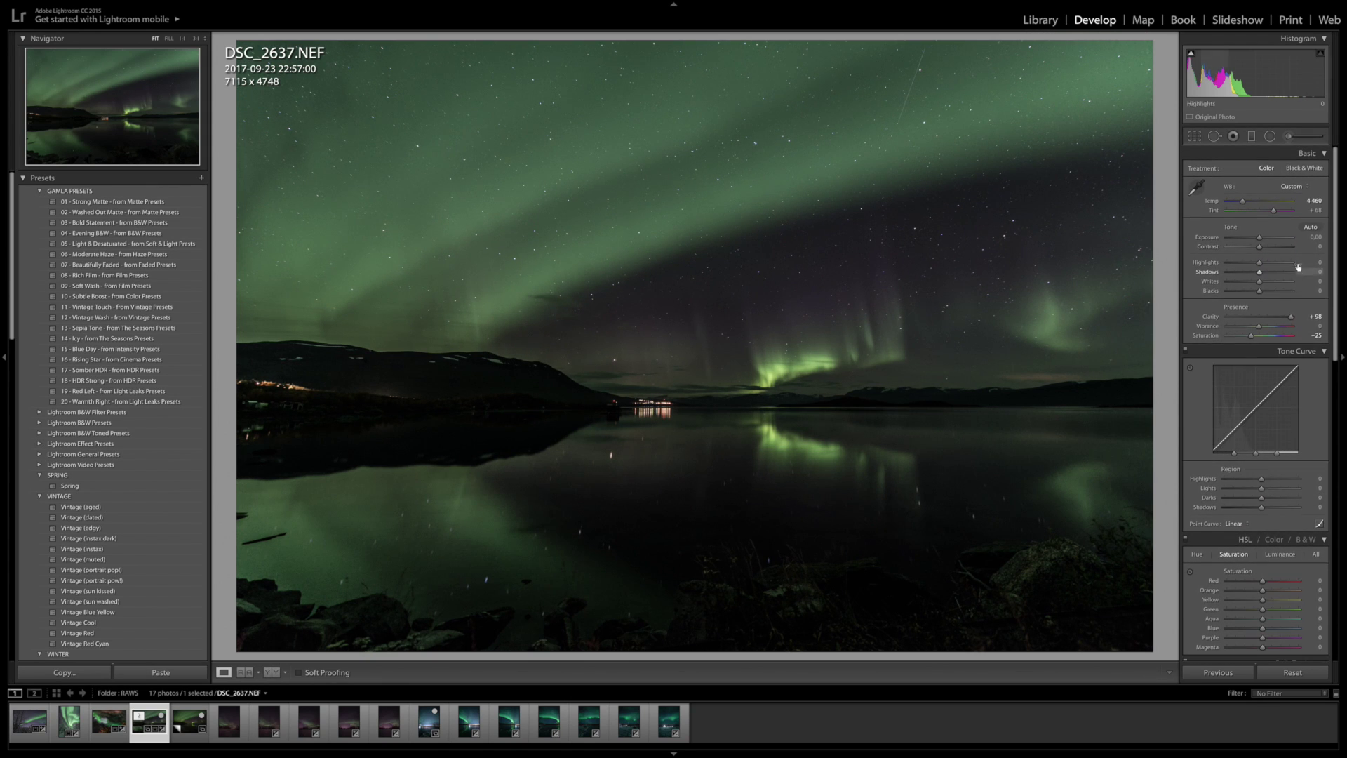
{"action": "left_click_drag", "start_coordinate": [1292, 320], "coordinate": [1277, 316]}
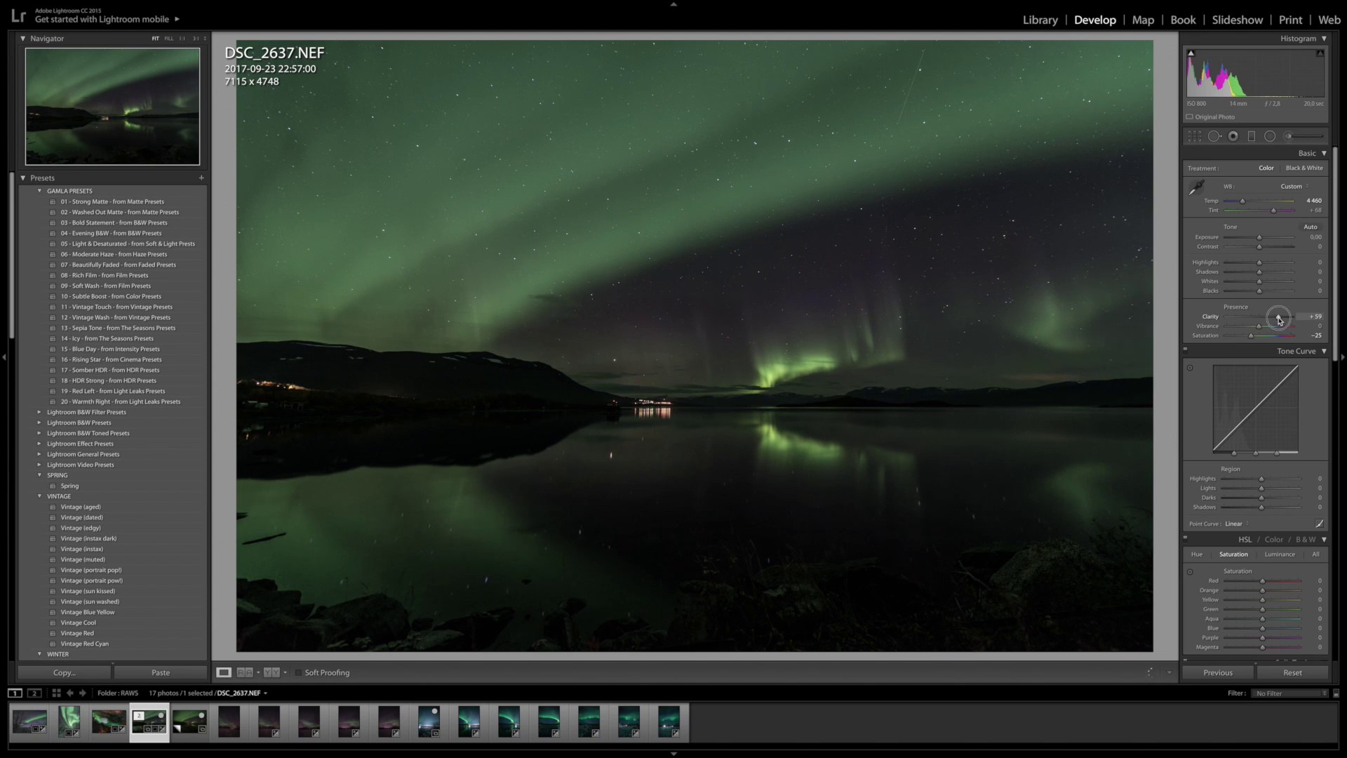
{"action": "left_click", "coordinate": [1260, 275]}
{"action": "left_click_drag", "start_coordinate": [1260, 275], "coordinate": [1272, 276]}
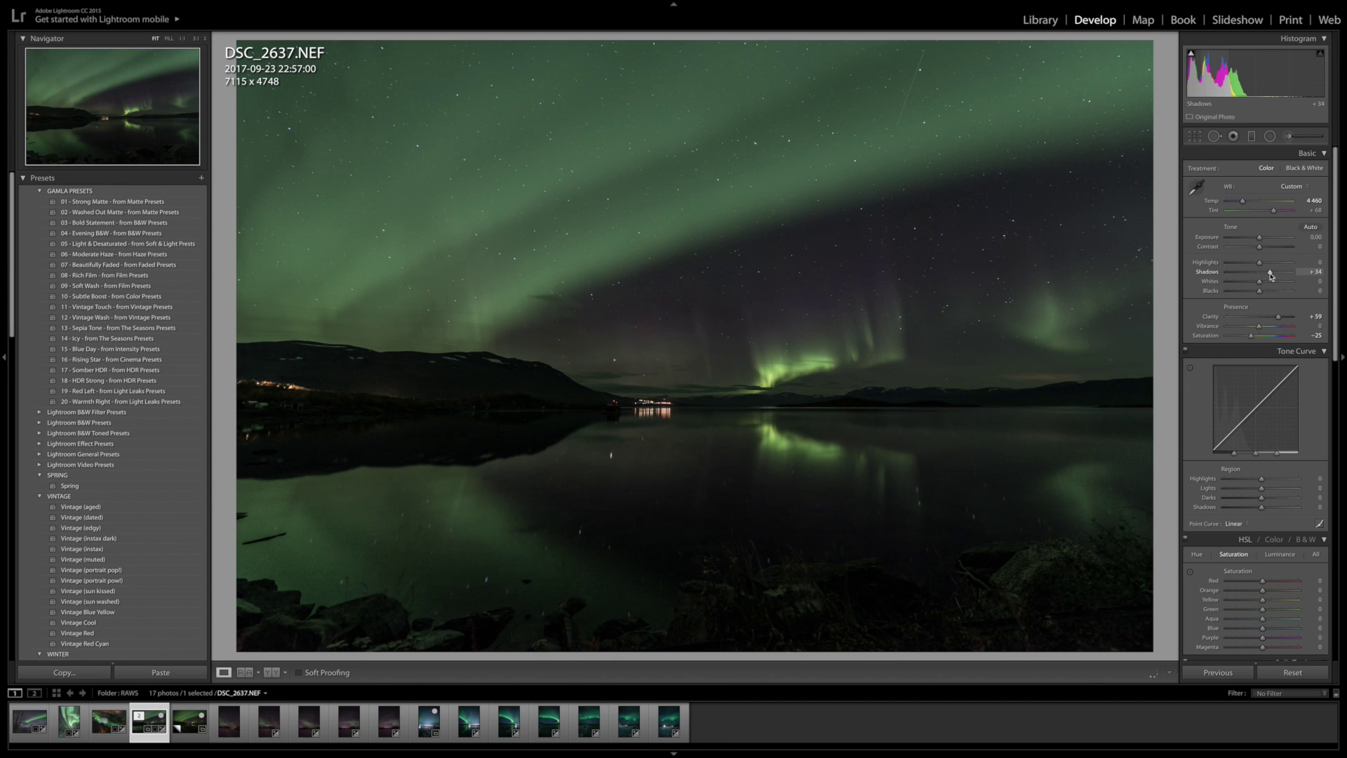
Step: Inspect the lights along the horizon up close, return to the full view and set Shadows to +71
{"action": "left_click", "coordinate": [612, 402]}
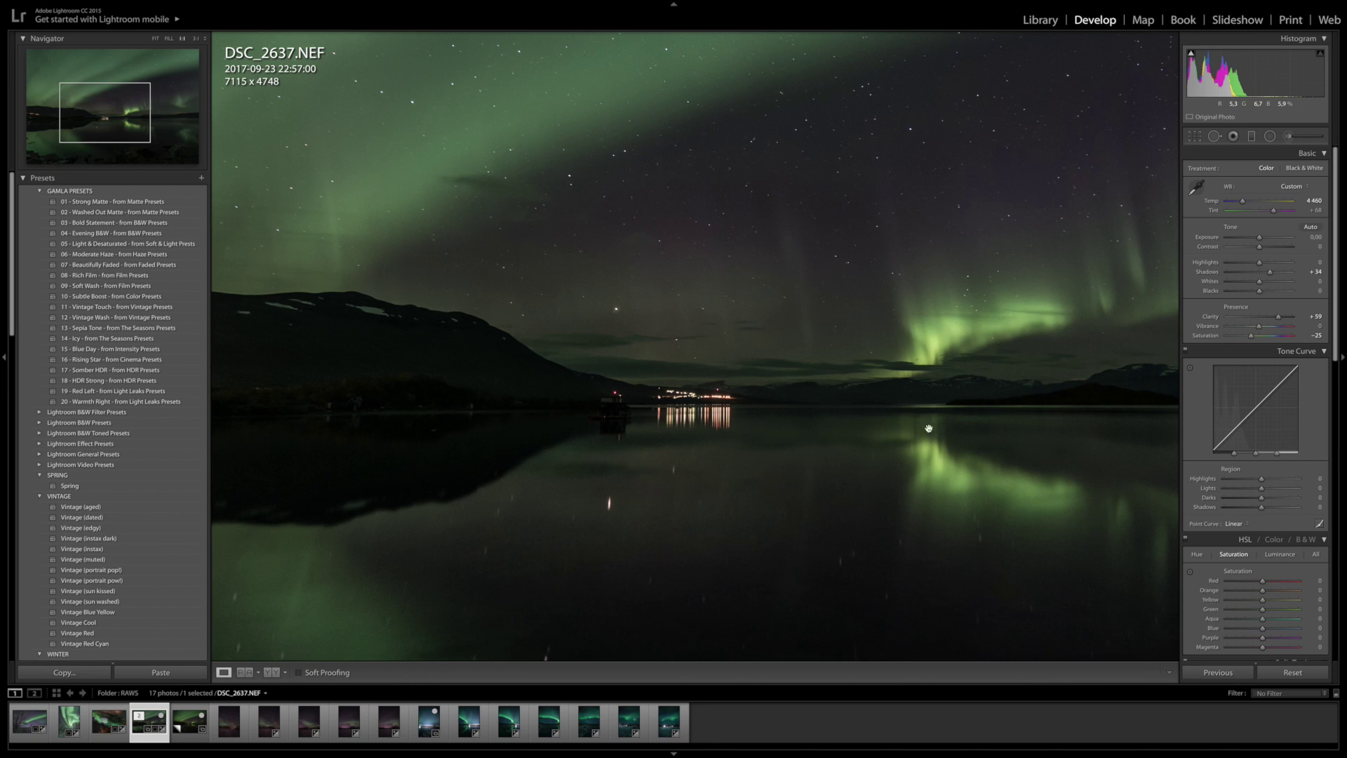
{"action": "left_click", "coordinate": [613, 459]}
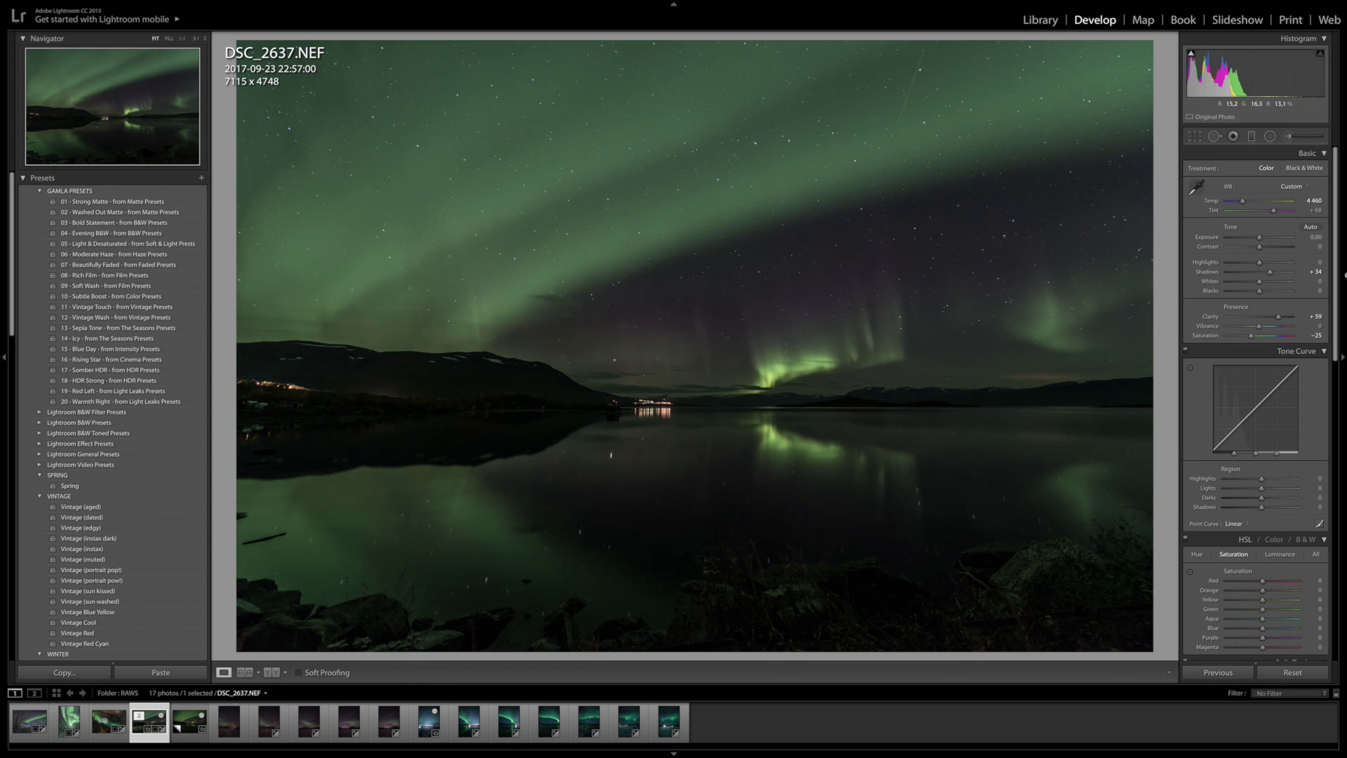
{"action": "left_click_drag", "start_coordinate": [1271, 273], "coordinate": [1285, 274]}
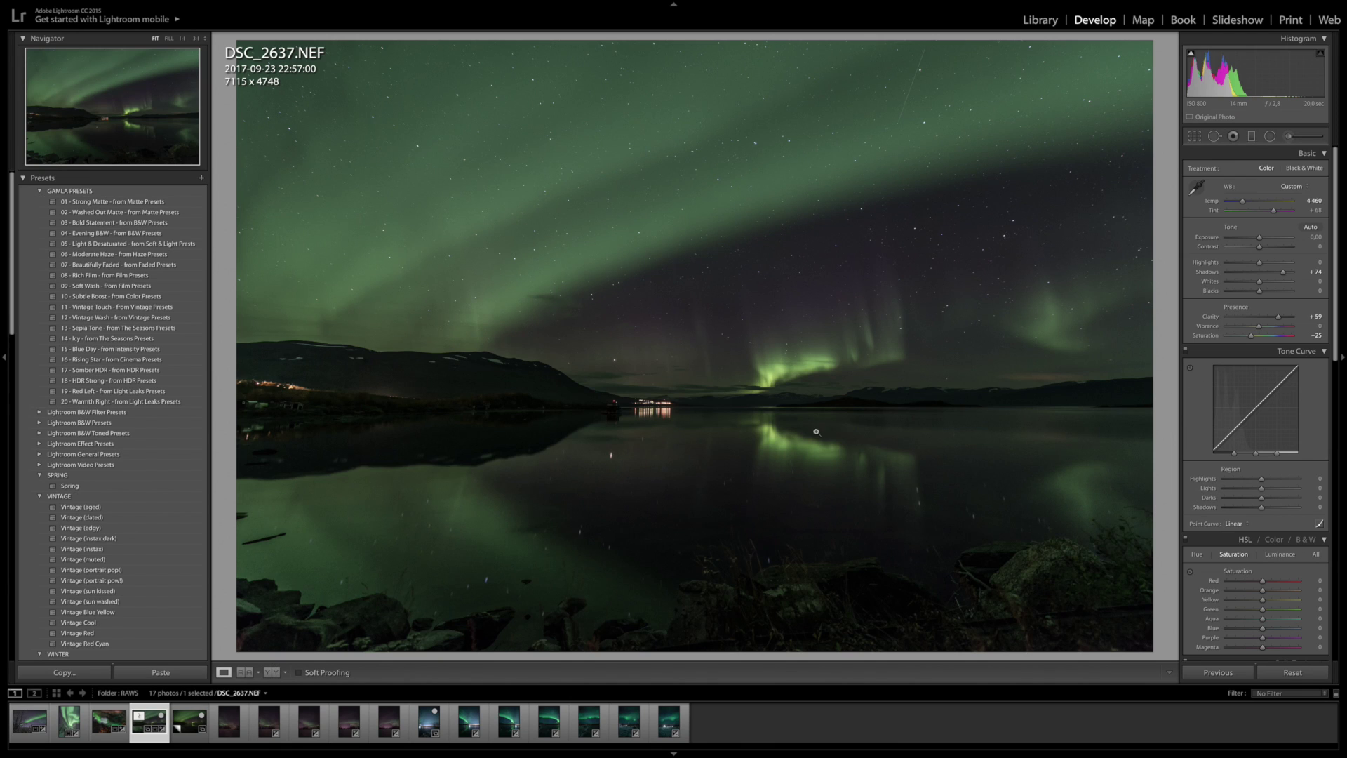
{"action": "left_click_drag", "start_coordinate": [1284, 273], "coordinate": [1282, 272]}
Step: Set Temp to 3951 and Whites to +45, and fine-tune Blacks slightly
{"action": "scroll", "coordinate": [1263, 210], "scroll_direction": "down", "scroll_amount": 1}
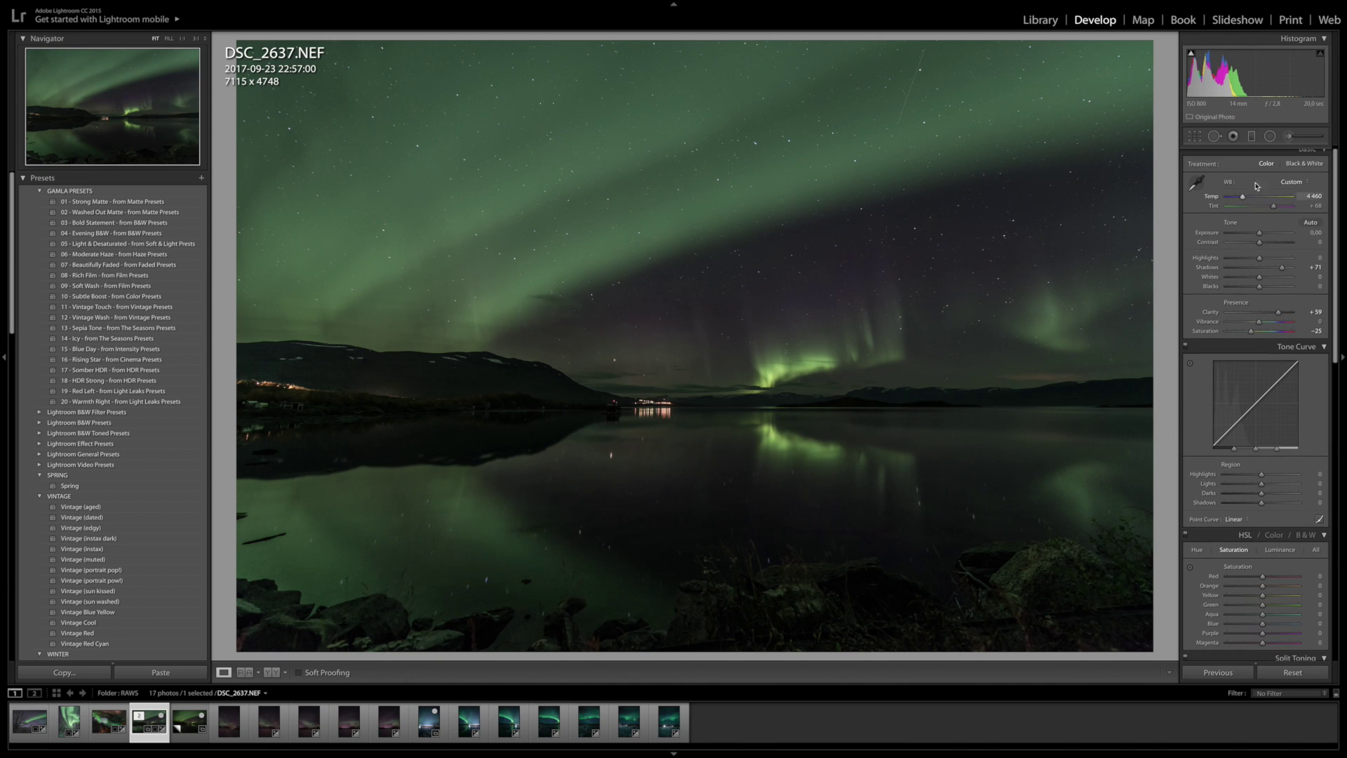
{"action": "left_click_drag", "start_coordinate": [1243, 197], "coordinate": [1239, 200]}
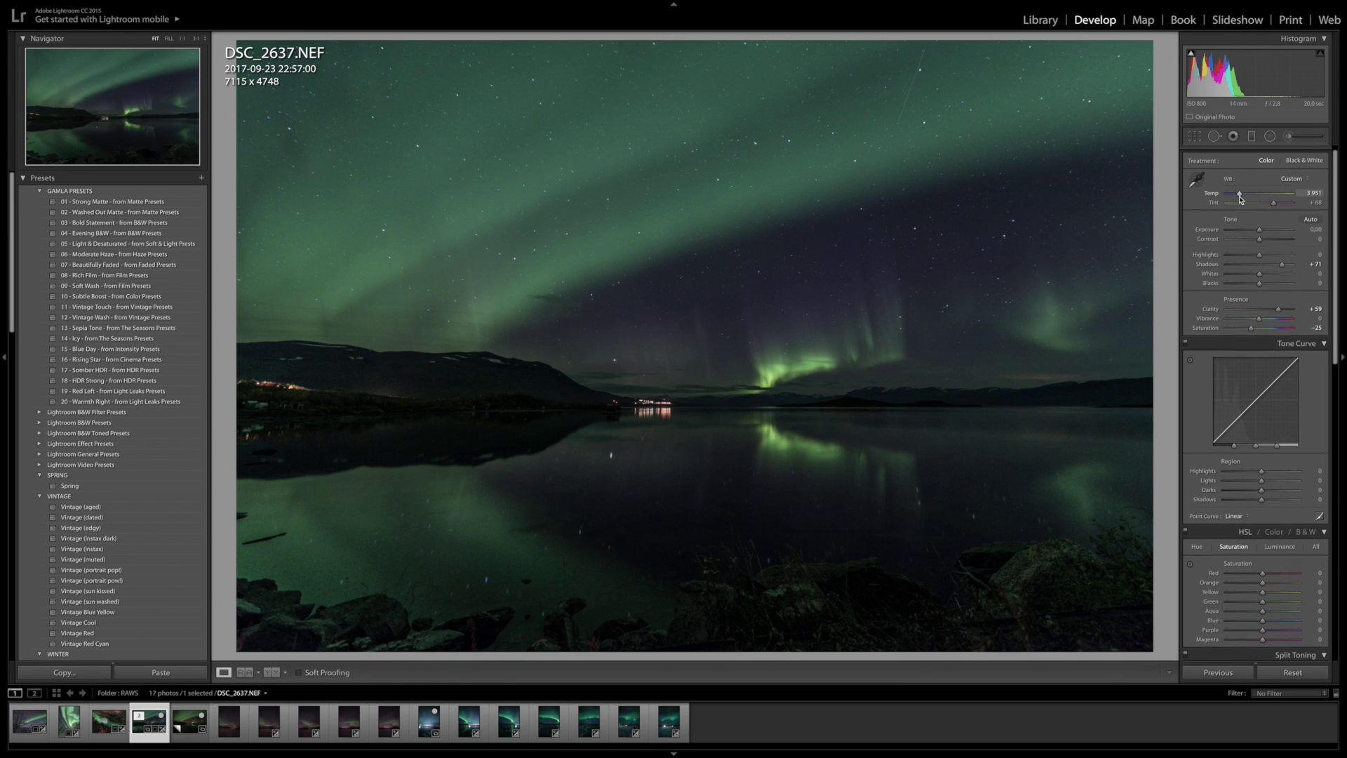
{"action": "left_click_drag", "start_coordinate": [1260, 275], "coordinate": [1272, 275]}
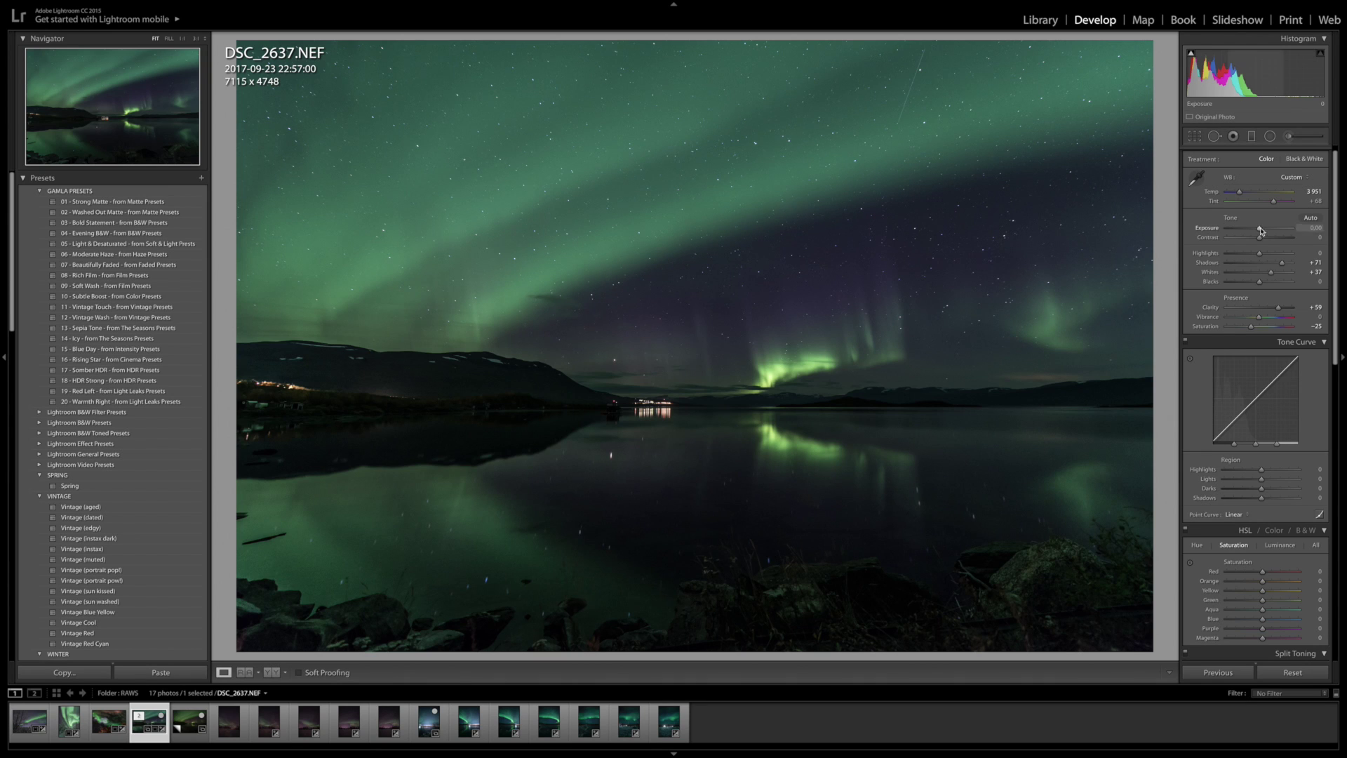
{"action": "left_click_drag", "start_coordinate": [1272, 276], "coordinate": [1275, 275]}
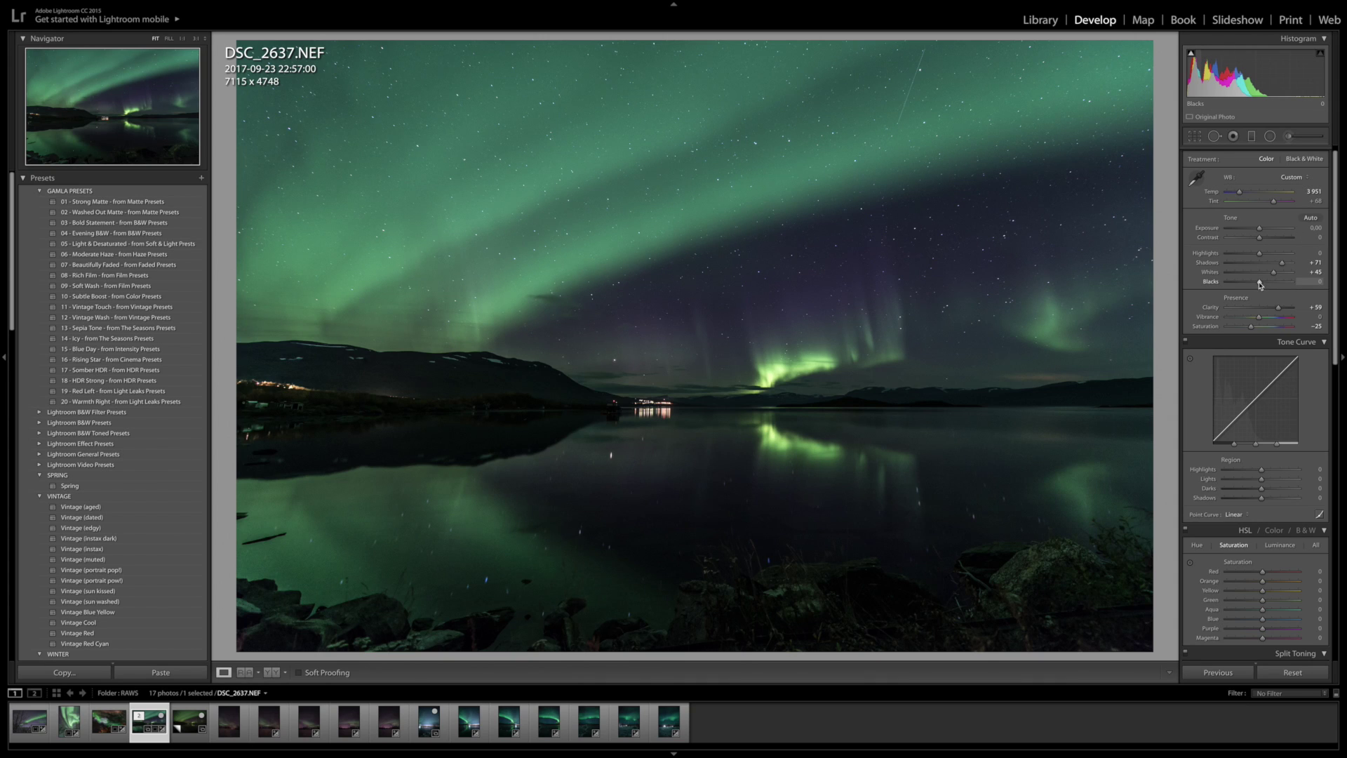
{"action": "left_click_drag", "start_coordinate": [1260, 284], "coordinate": [1260, 285]}
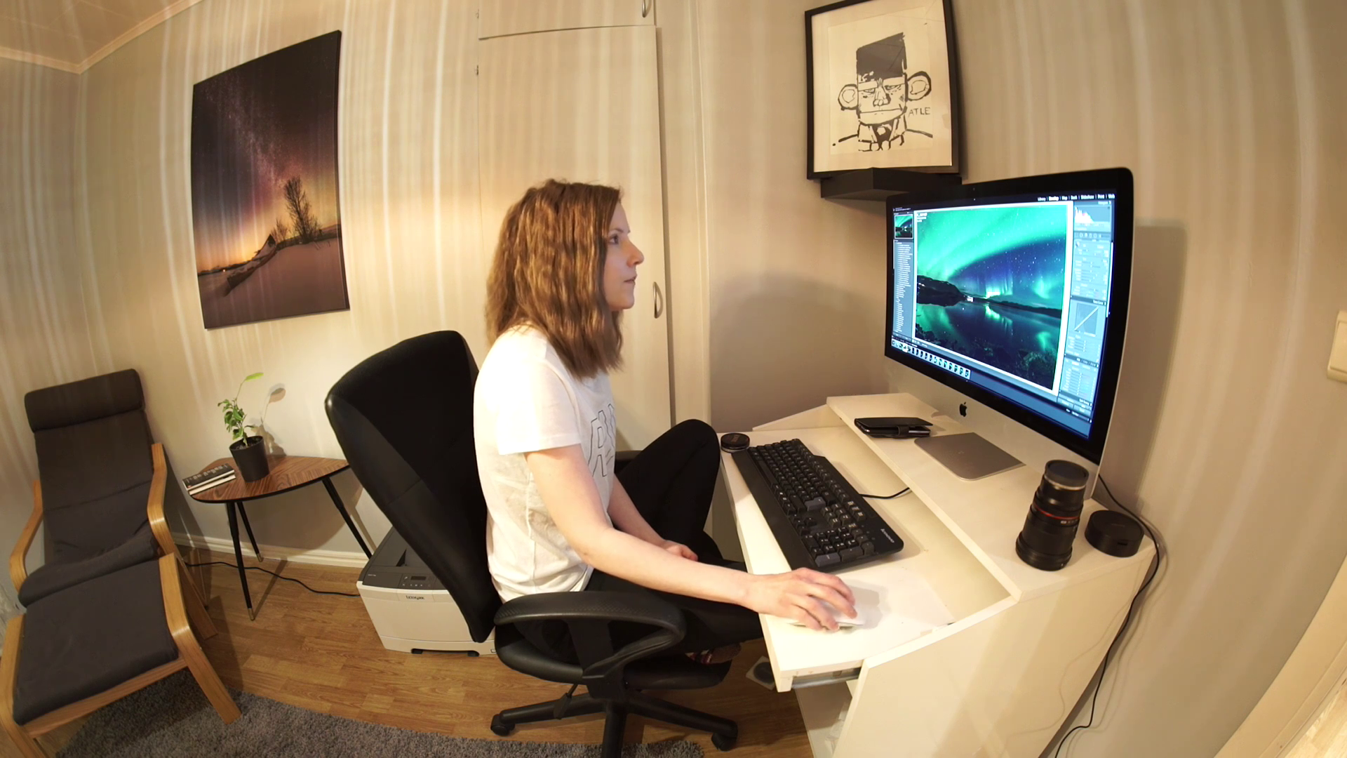
{"action": "left_click", "coordinate": [1017, 212]}
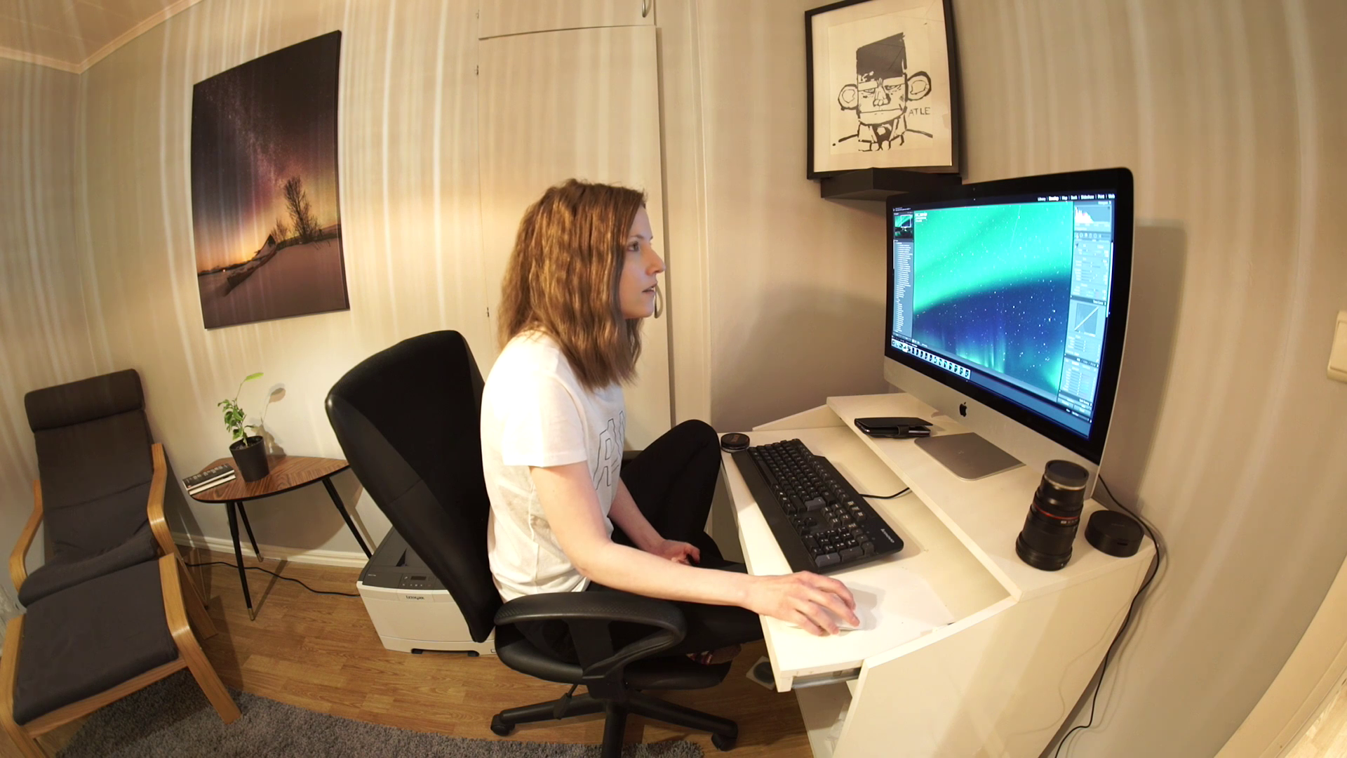
{"action": "left_click", "coordinate": [1011, 263]}
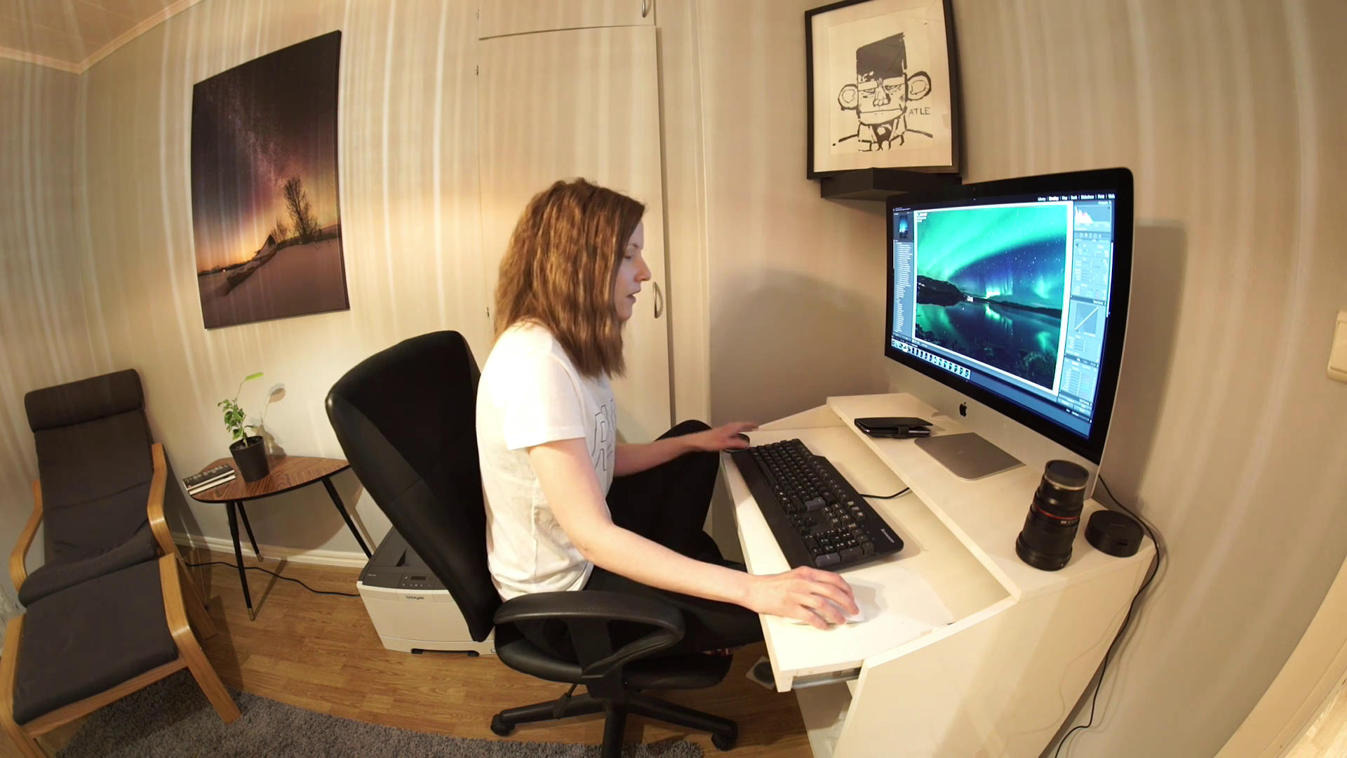
{"action": "left_click", "coordinate": [914, 351]}
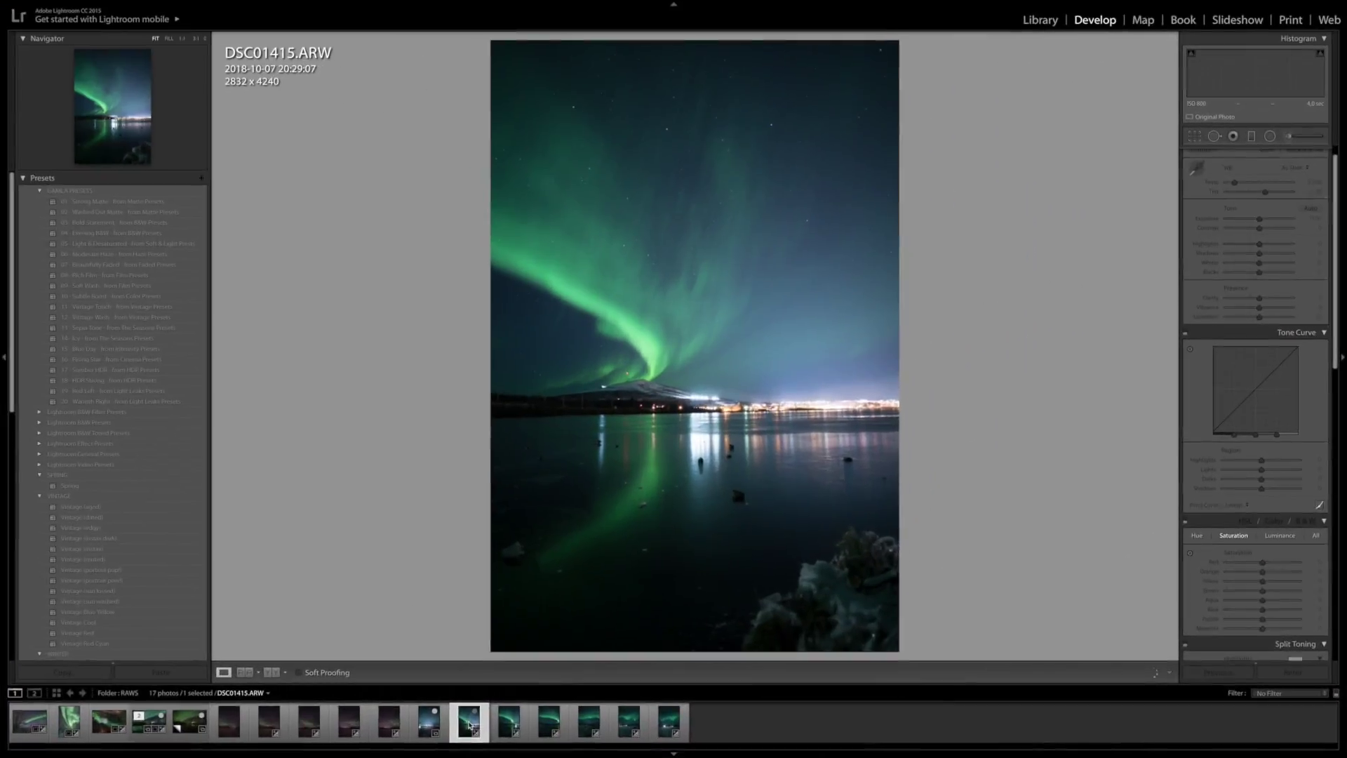
Step: View the vertical aurora photos DSC01416.ARW through DSC01420.ARW one after another
{"action": "left_click", "coordinate": [508, 722]}
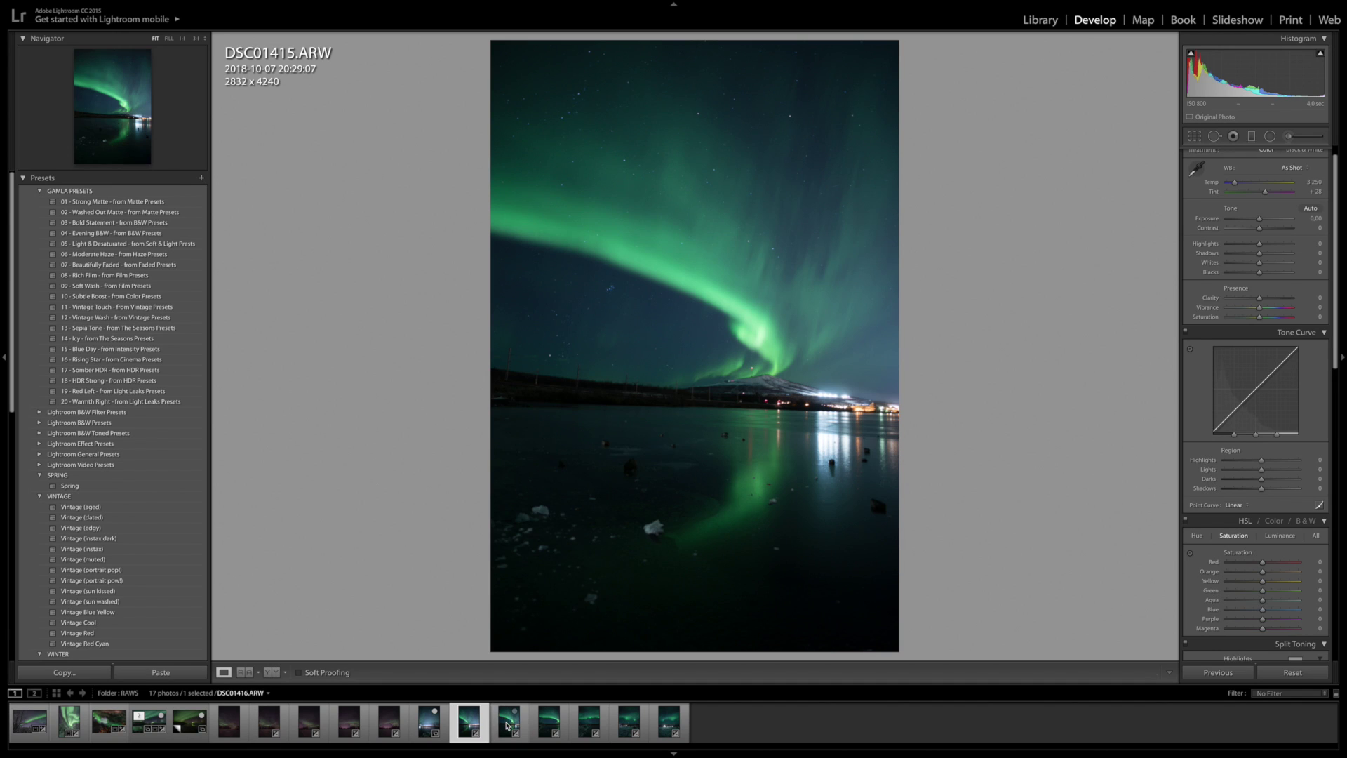
{"action": "left_click", "coordinate": [565, 721]}
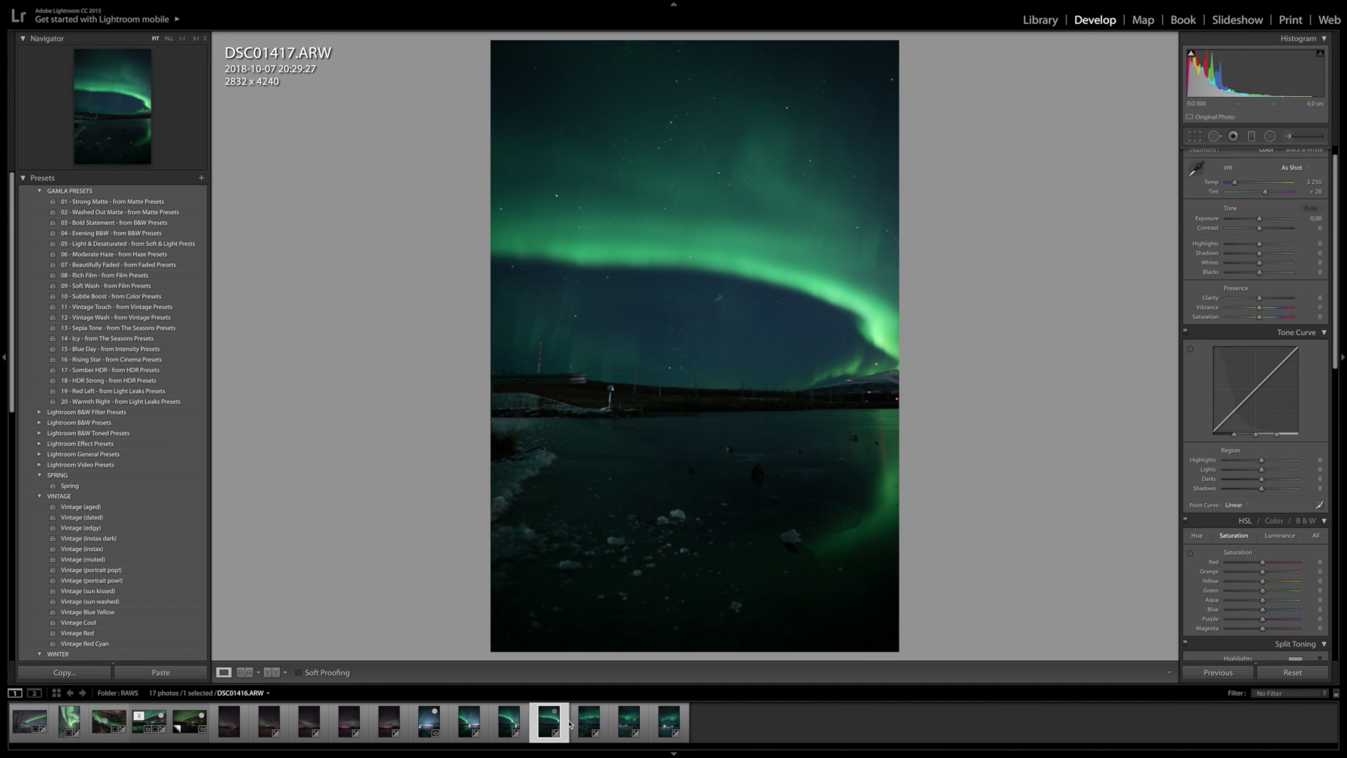
{"action": "left_click", "coordinate": [582, 726]}
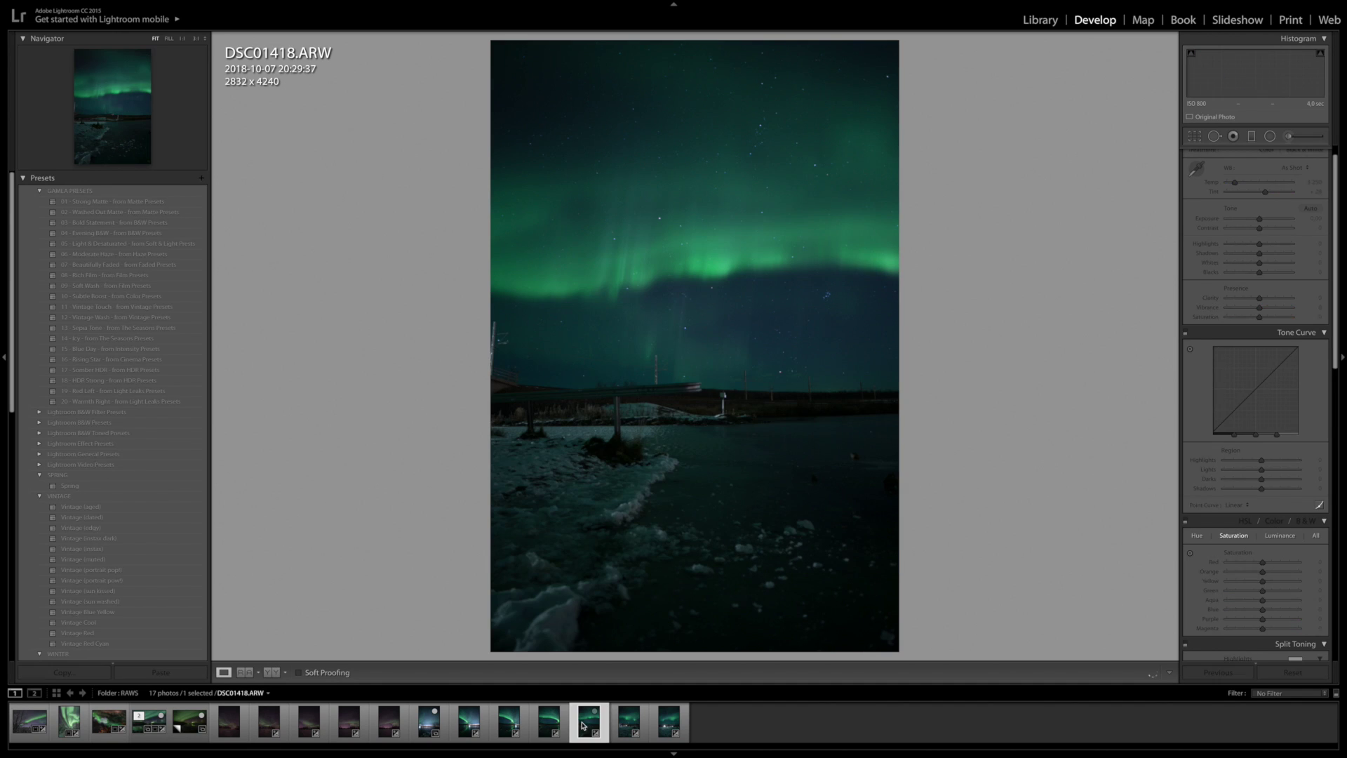
{"action": "left_click", "coordinate": [630, 726]}
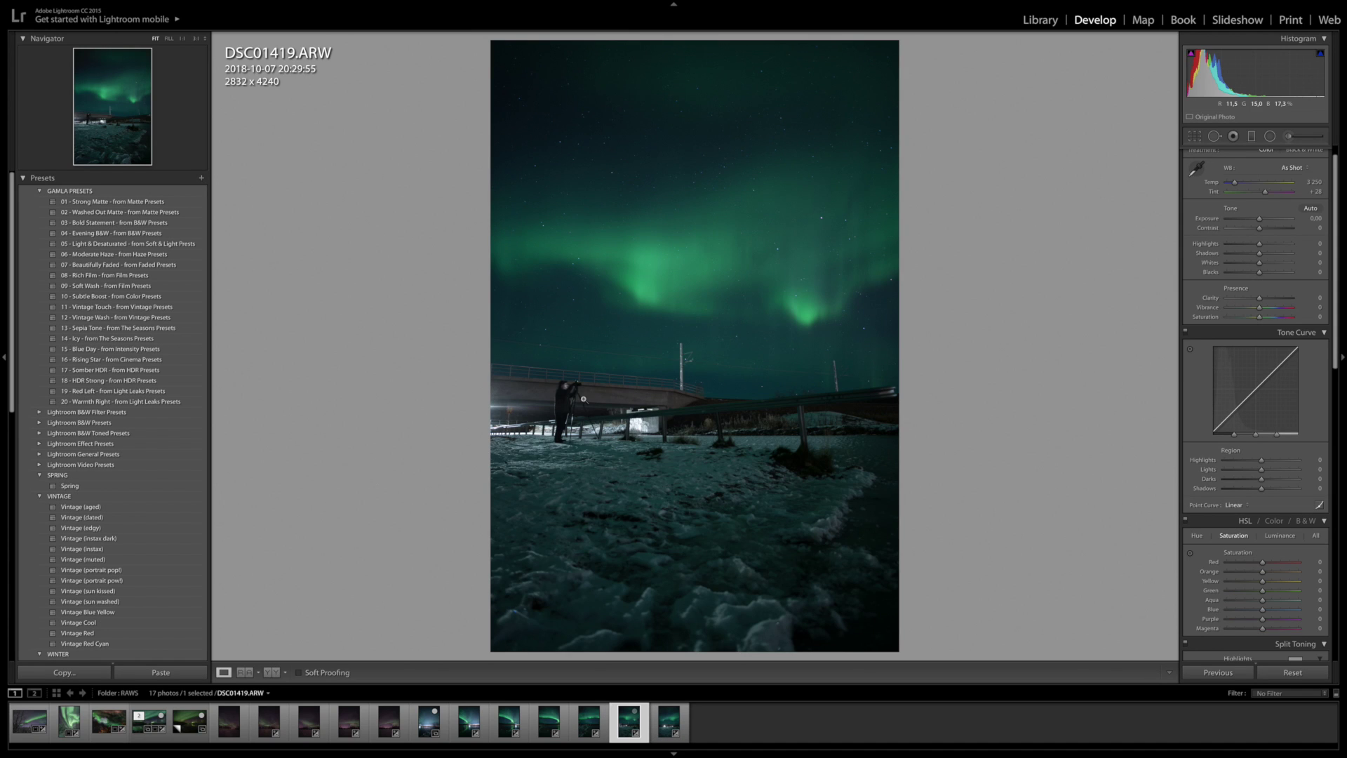
{"action": "left_click", "coordinate": [668, 724]}
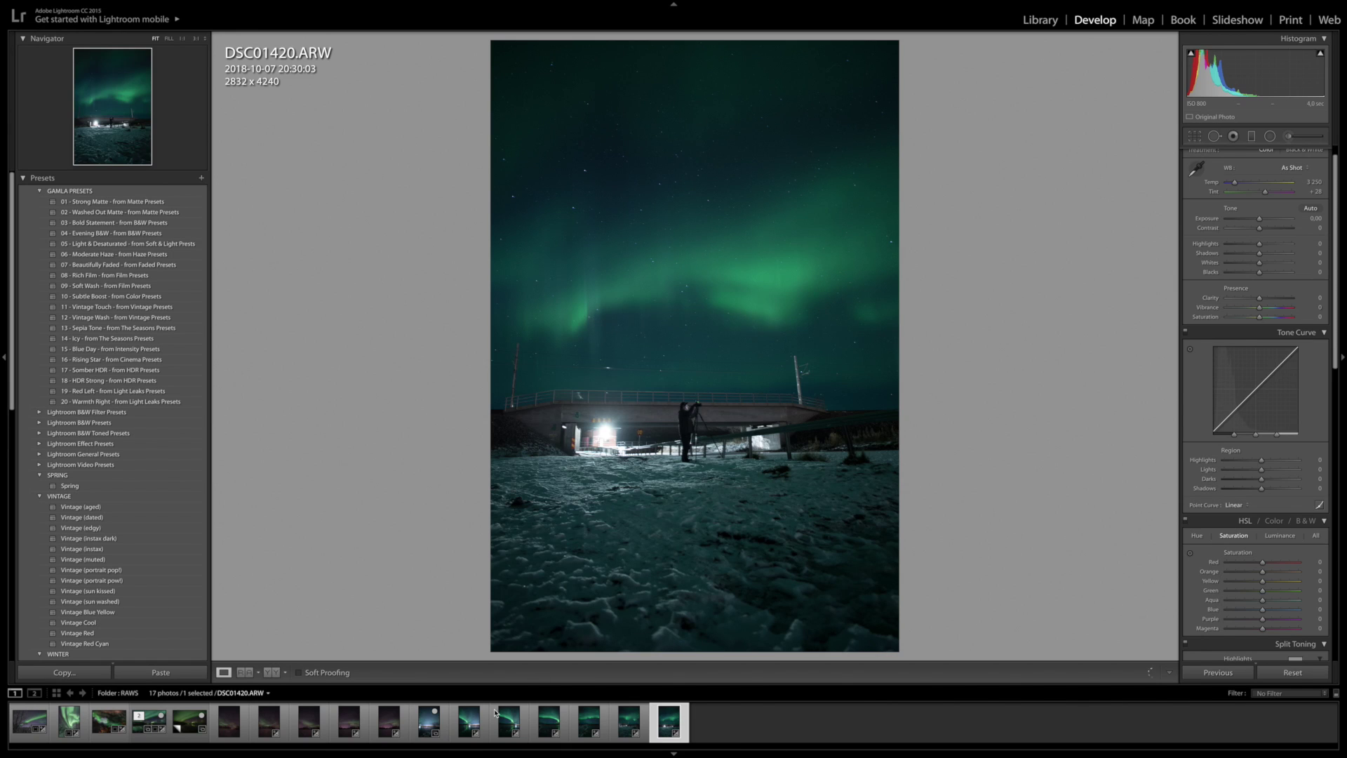
Step: On DSC01414.ARW, enable lens profile corrections and set the lens make to Samyang
{"action": "left_click", "coordinate": [434, 727]}
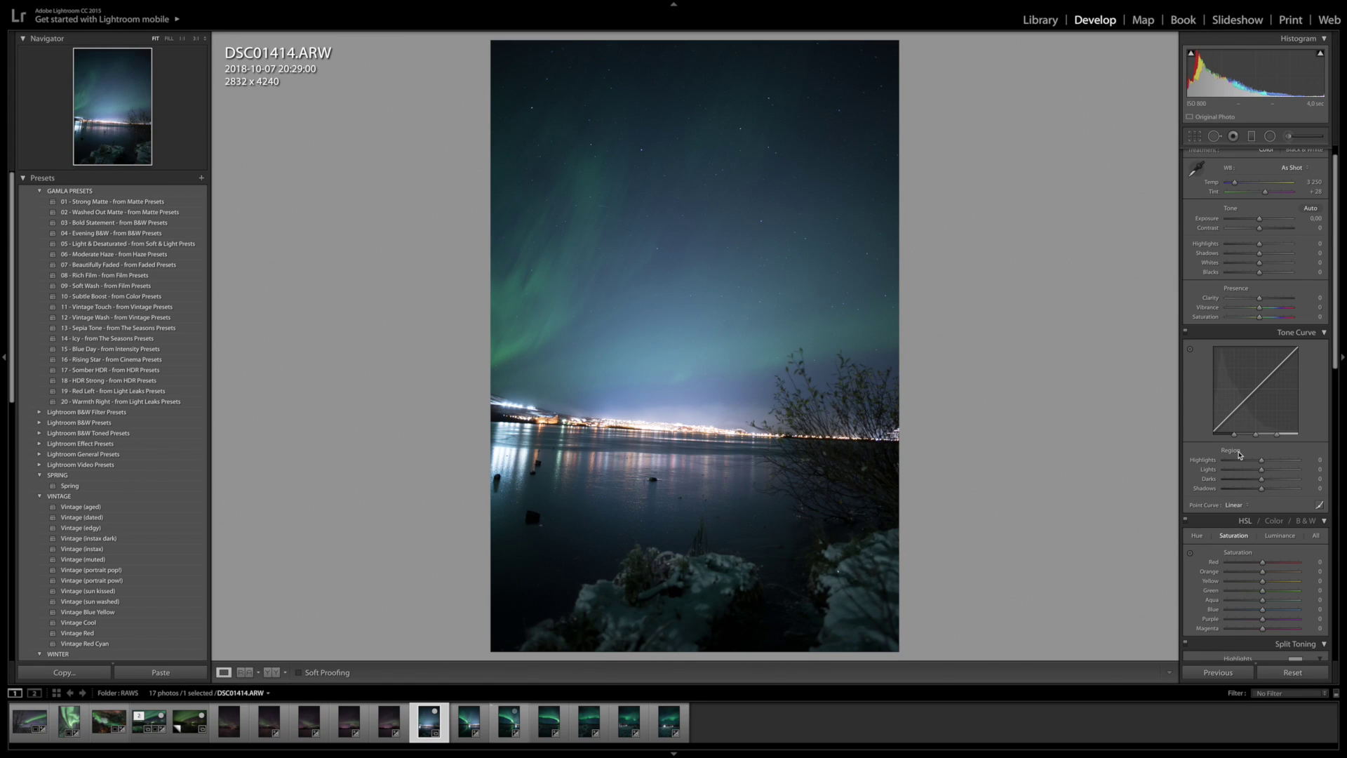
{"action": "scroll", "coordinate": [1238, 455], "scroll_direction": "down", "scroll_amount": 7}
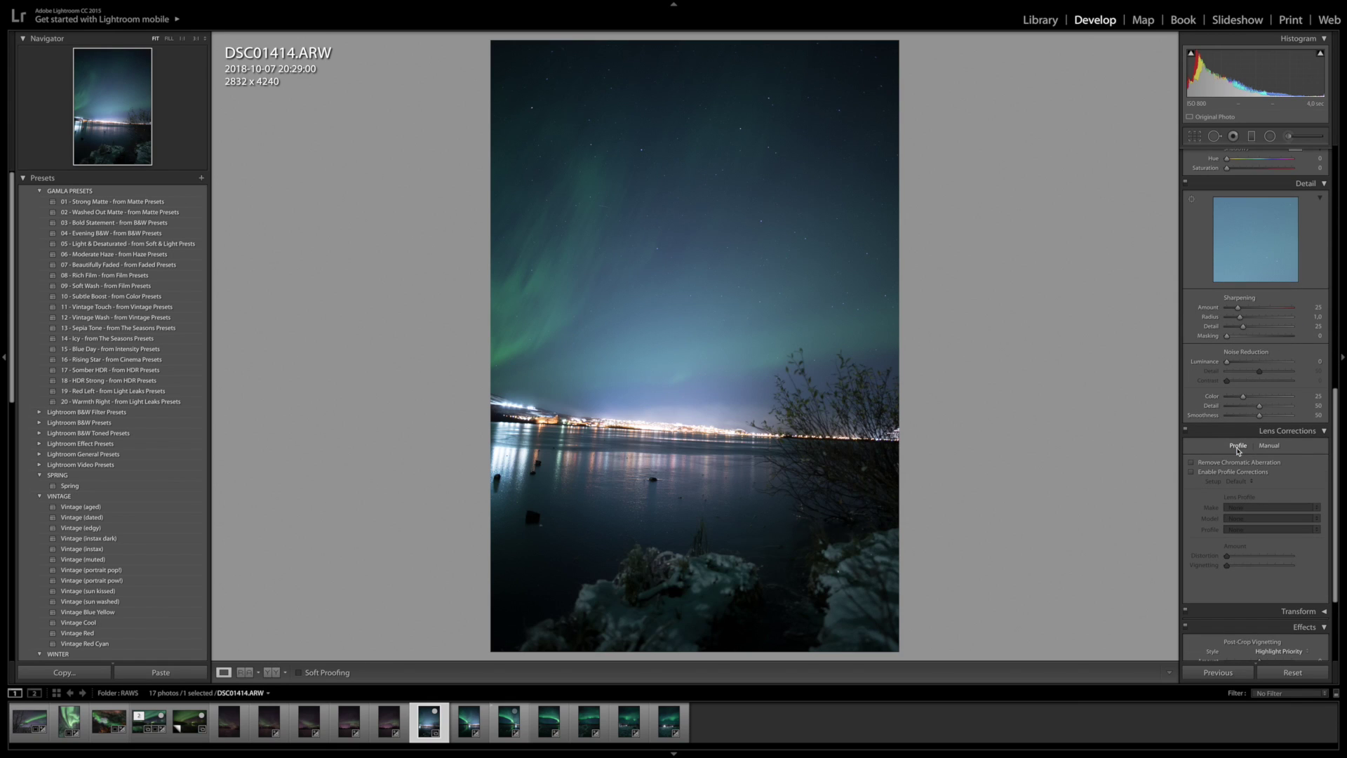
{"action": "scroll", "coordinate": [1238, 451], "scroll_direction": "up", "scroll_amount": 5}
{"action": "scroll", "coordinate": [1233, 450], "scroll_direction": "down", "scroll_amount": 8}
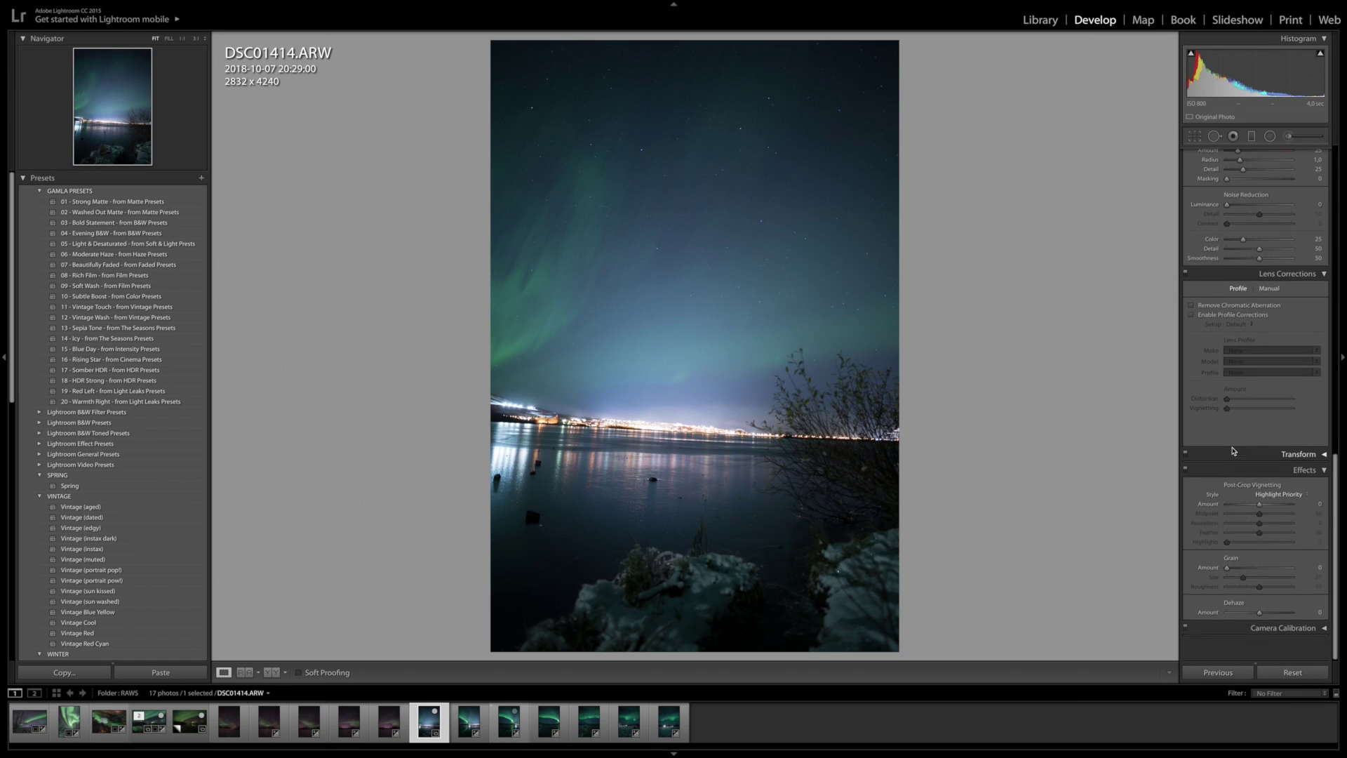
{"action": "scroll", "coordinate": [1234, 451], "scroll_direction": "up", "scroll_amount": 1}
{"action": "left_click", "coordinate": [1204, 336]}
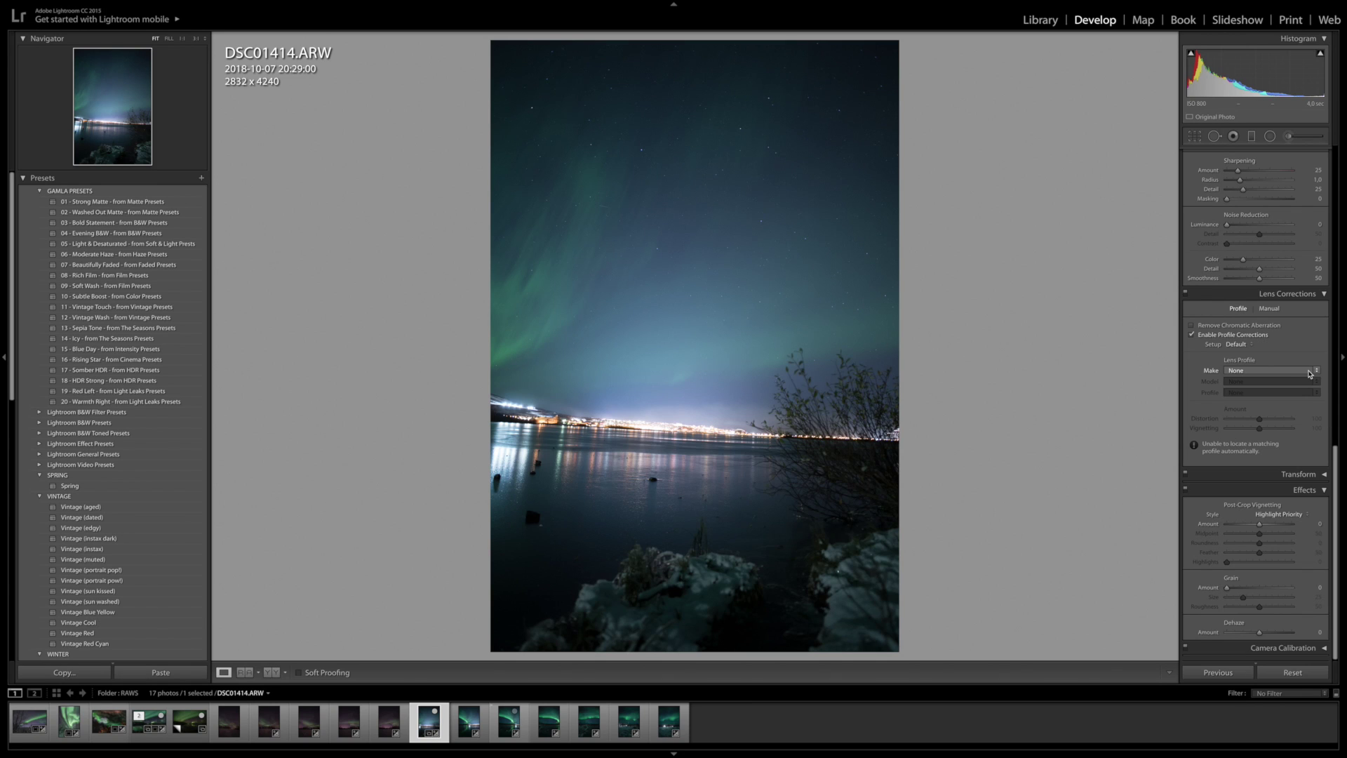
{"action": "left_click", "coordinate": [1309, 372]}
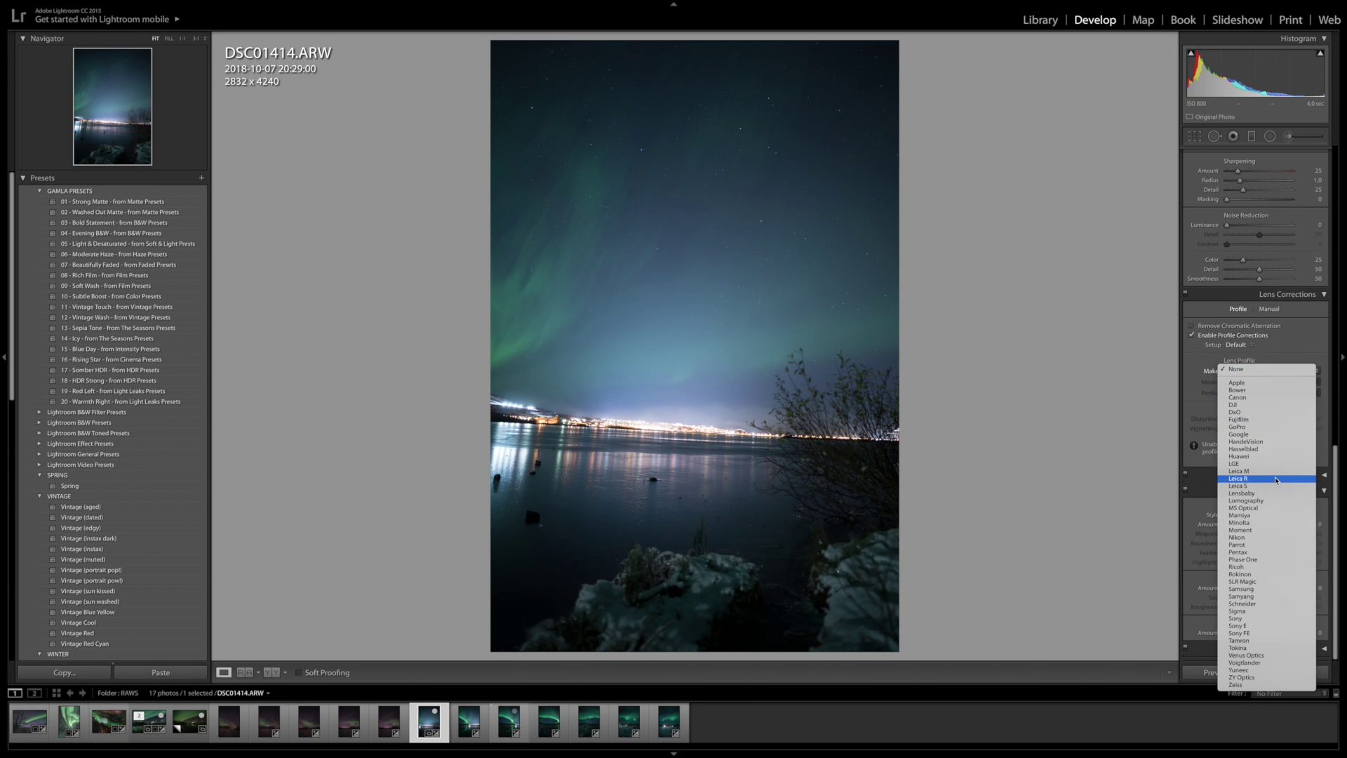
{"action": "left_click", "coordinate": [1253, 598]}
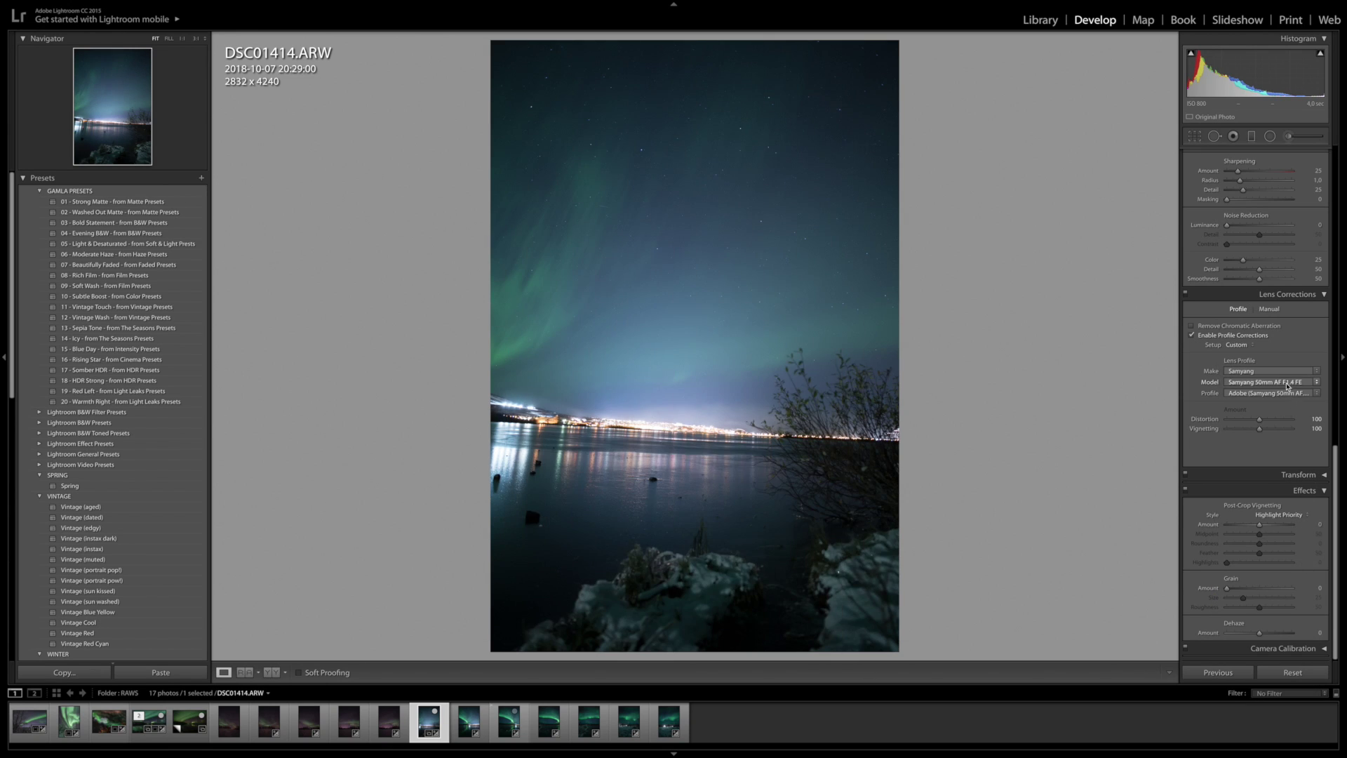
Step: Choose the Samyang 21mm f/1.4 ED AS UMC CS lens model and set the profile's Vignetting amount to 181
{"action": "left_click", "coordinate": [1287, 383]}
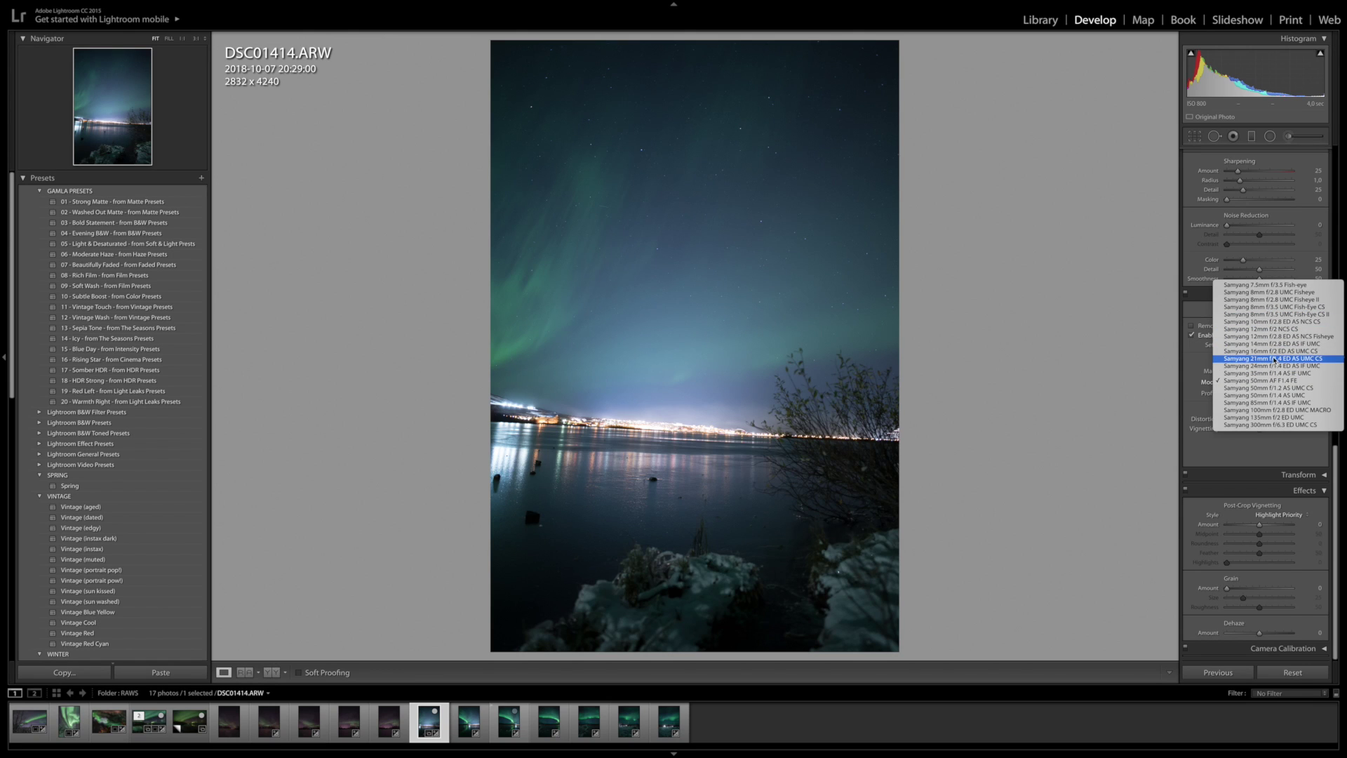
{"action": "left_click", "coordinate": [1275, 358]}
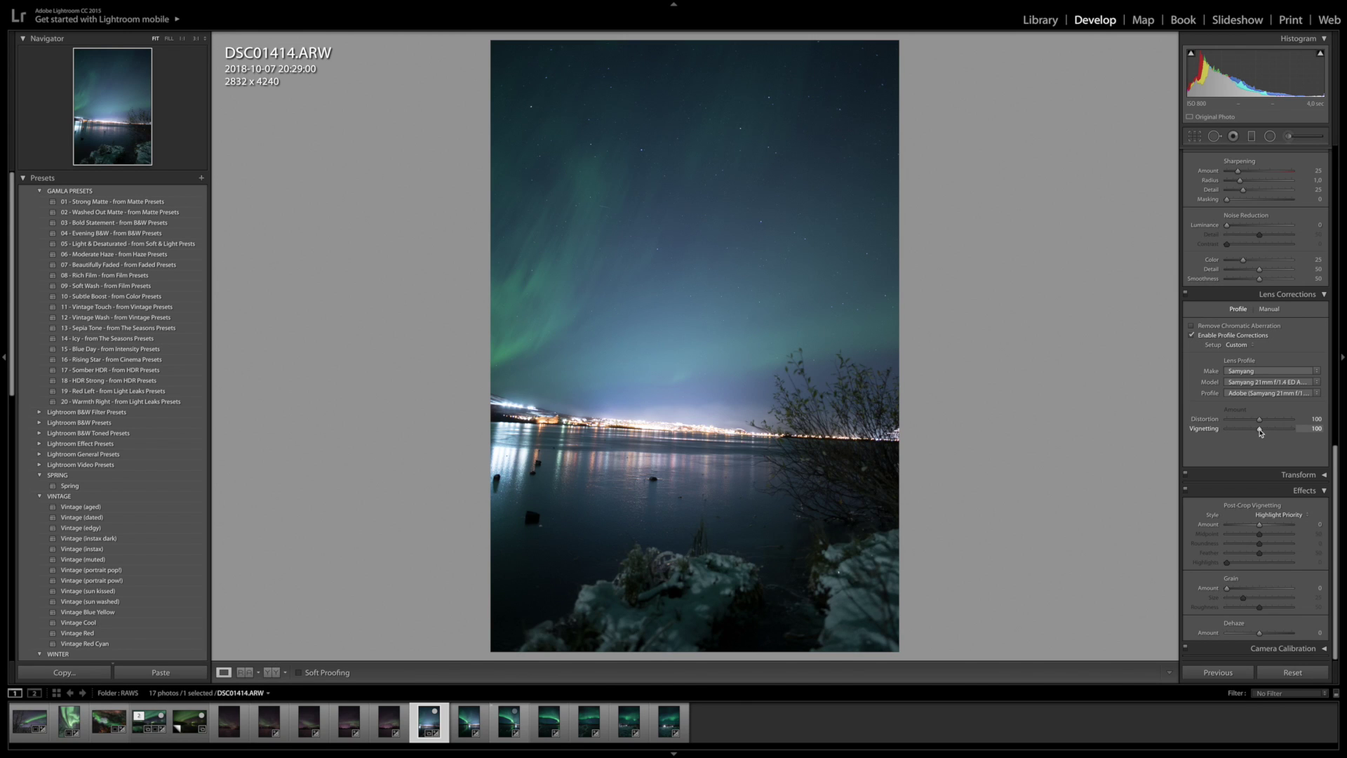
{"action": "left_click_drag", "start_coordinate": [1260, 432], "coordinate": [1286, 430]}
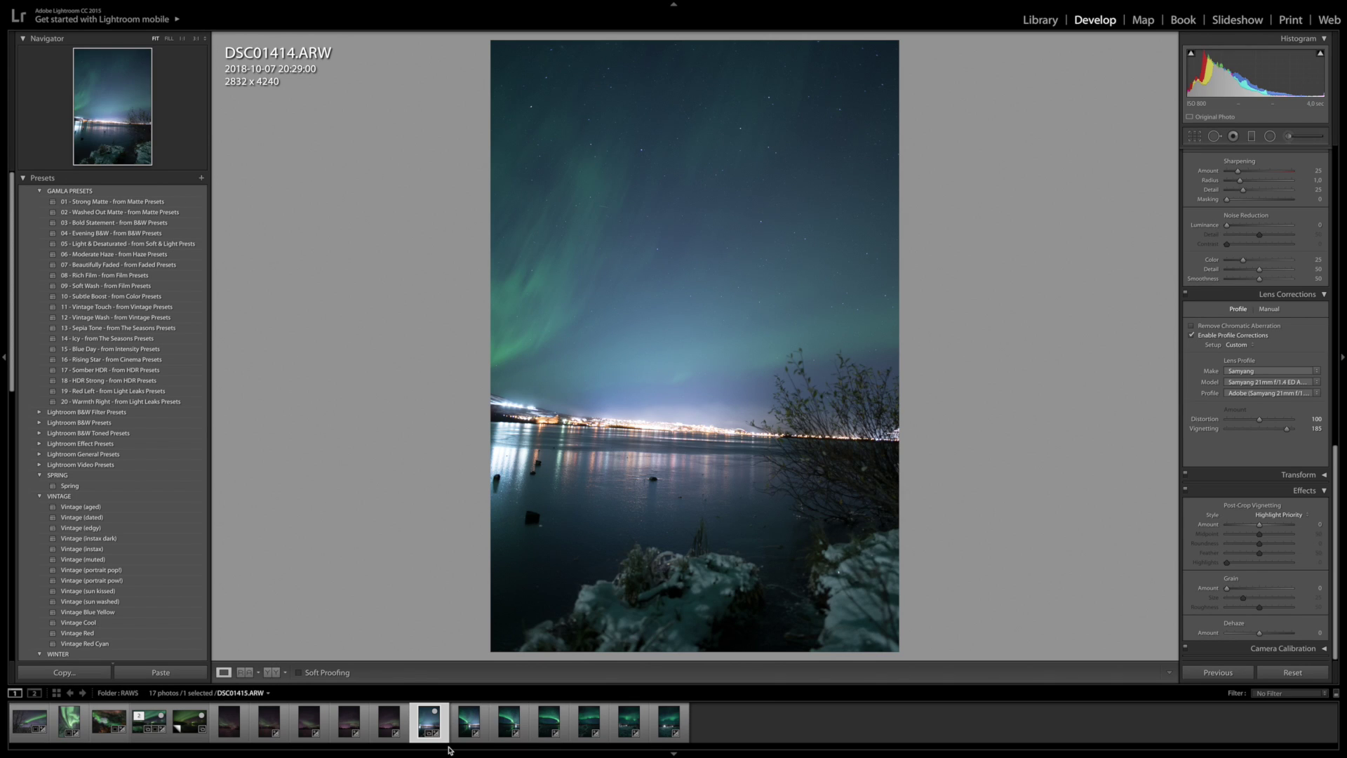
Step: Set Clarity to +46, Highlights to −25, Whites to +39, Blacks to +1, the tone curve's Lights to +13 and Temp to 3463
{"action": "scroll", "coordinate": [1256, 285], "scroll_direction": "up", "scroll_amount": 15}
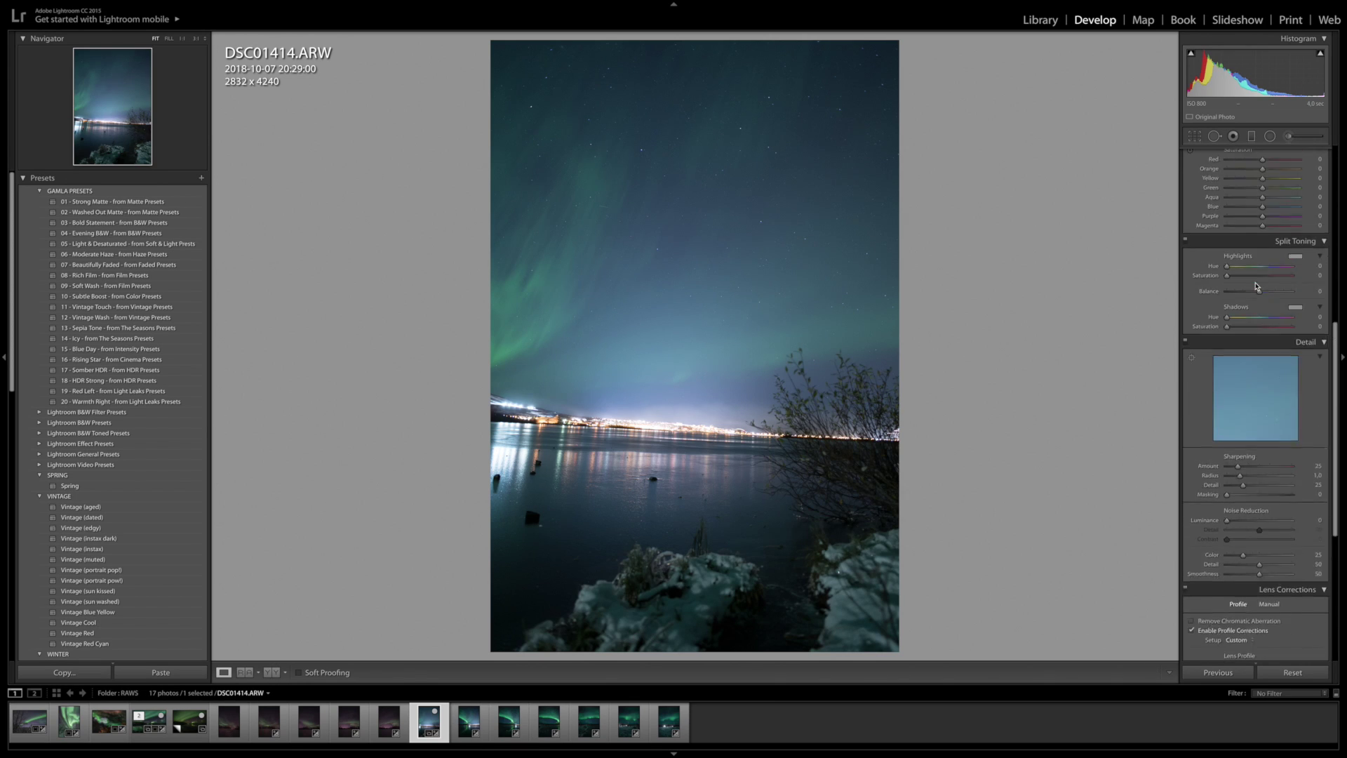
{"action": "scroll", "coordinate": [1257, 294], "scroll_direction": "down", "scroll_amount": 1}
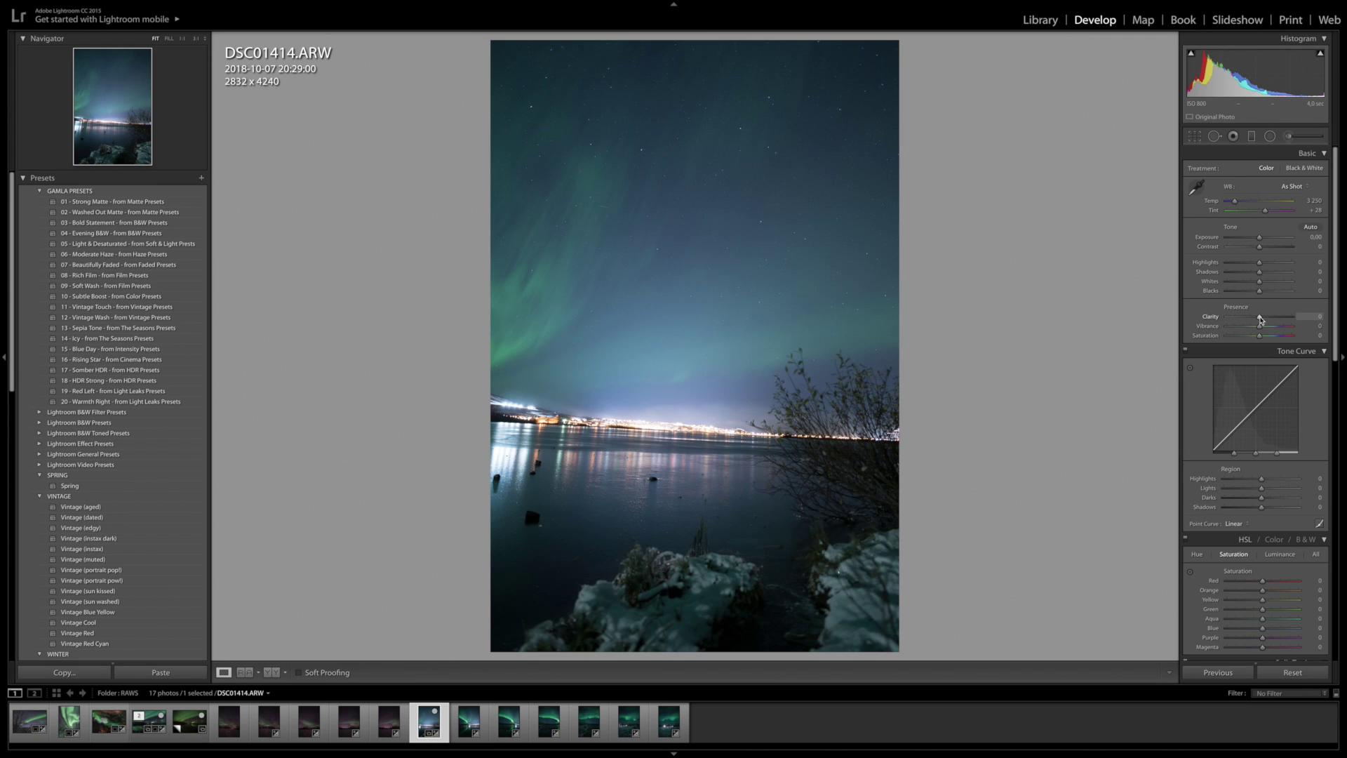
{"action": "left_click_drag", "start_coordinate": [1259, 319], "coordinate": [1274, 318]}
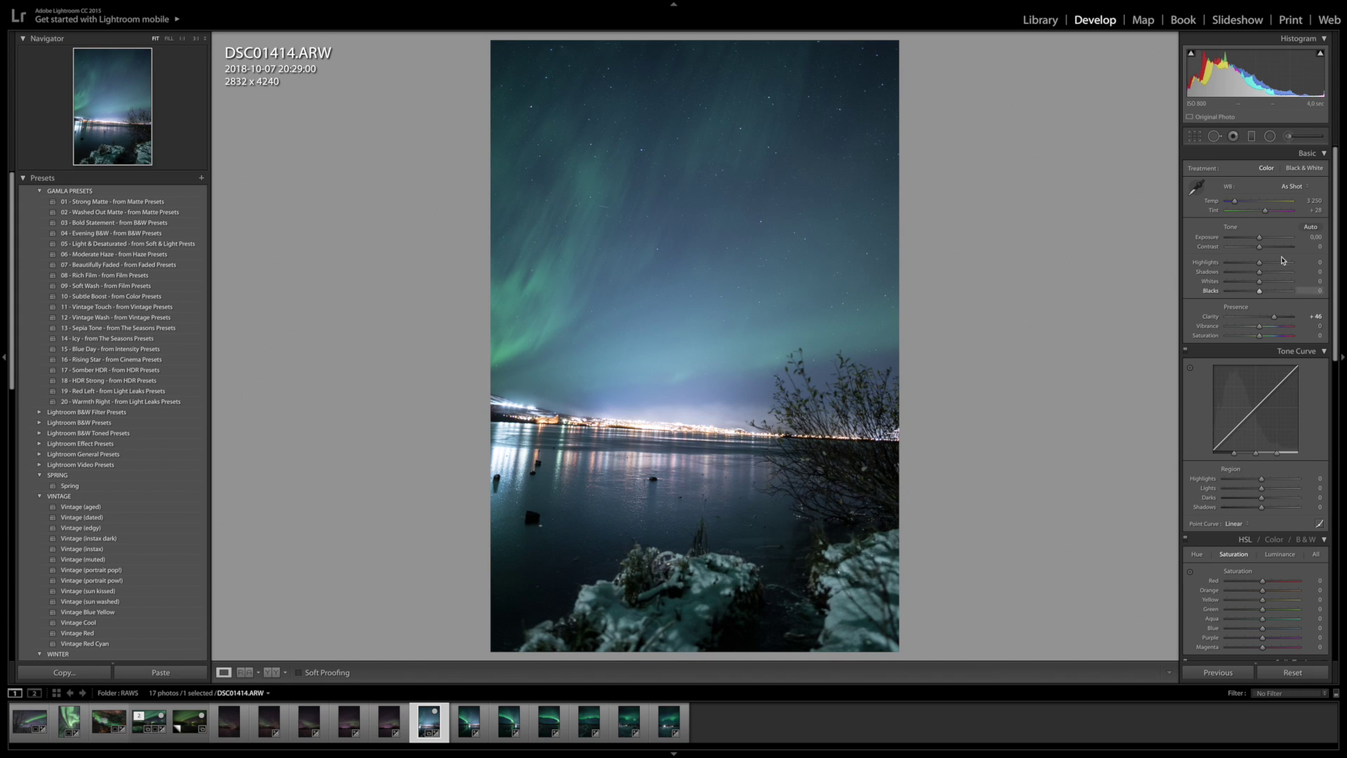
{"action": "mouse_move", "coordinate": [1260, 284]}
{"action": "left_mouse_down"}
{"action": "mouse_move", "coordinate": [1272, 284]}
{"action": "mouse_move", "coordinate": [1250, 264]}
{"action": "left_mouse_up"}
{"action": "left_click_drag", "start_coordinate": [1259, 293], "coordinate": [1259, 294]}
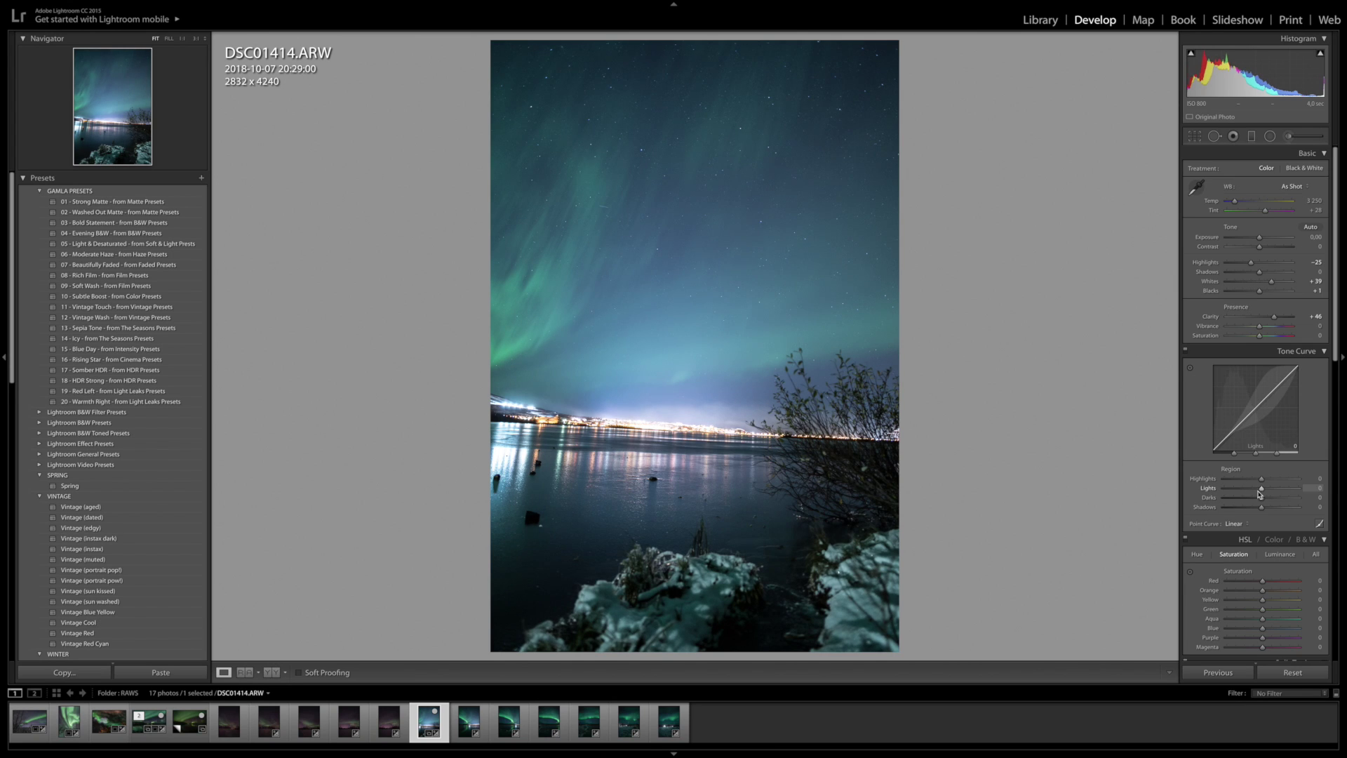
{"action": "left_click_drag", "start_coordinate": [1262, 489], "coordinate": [1267, 489]}
{"action": "left_click_drag", "start_coordinate": [1235, 202], "coordinate": [1237, 204]}
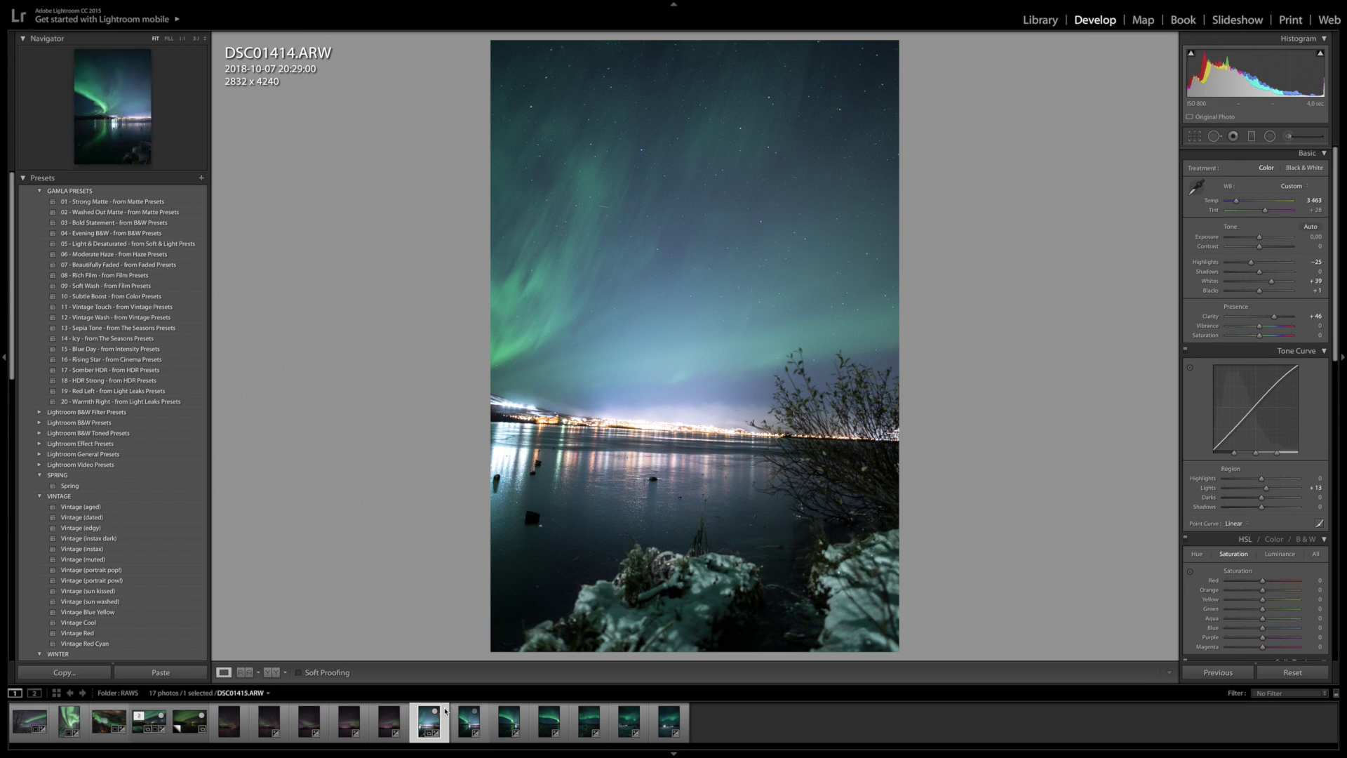
Step: Synchronize all develop settings from DSC01414.ARW to the vertical aurora photos through DSC01420.ARW
{"action": "left_click", "coordinate": [667, 719], "text": "shift"}
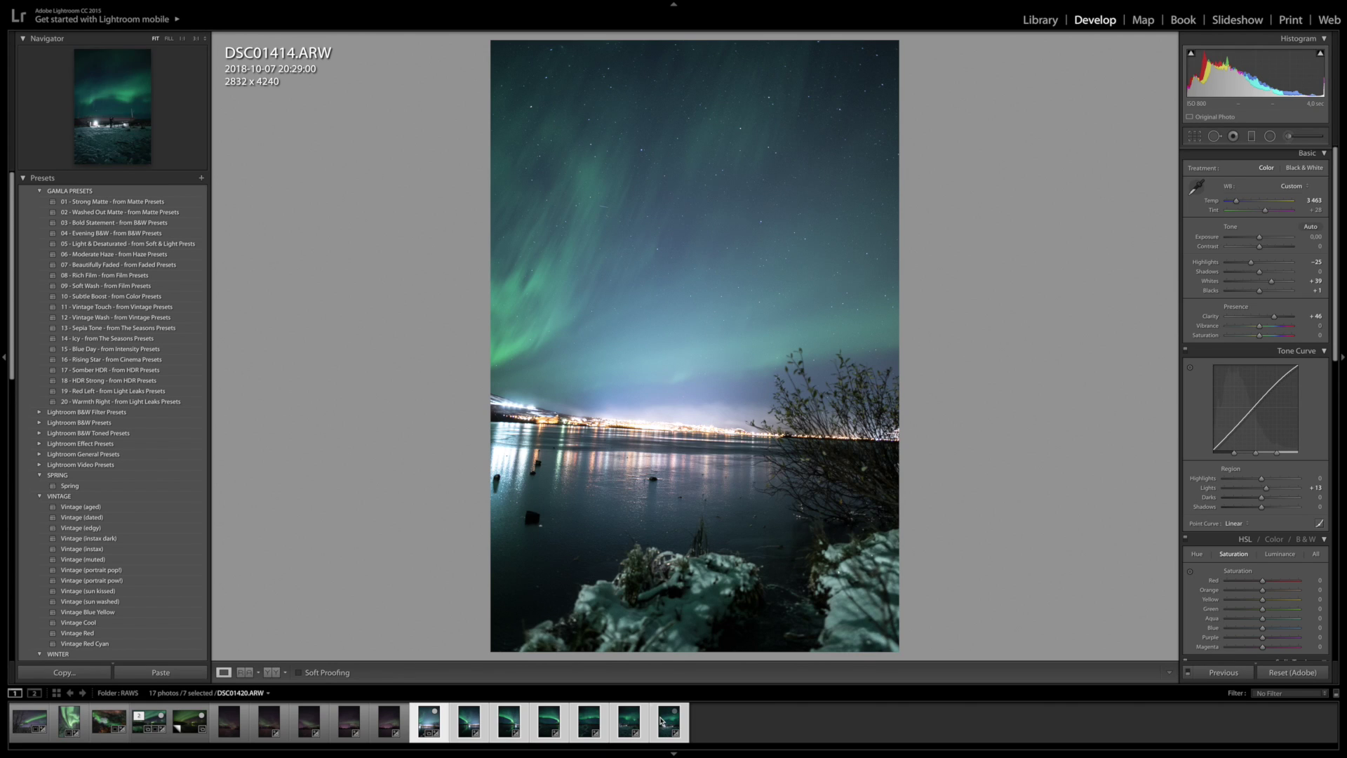
{"action": "left_click", "coordinate": [1222, 674]}
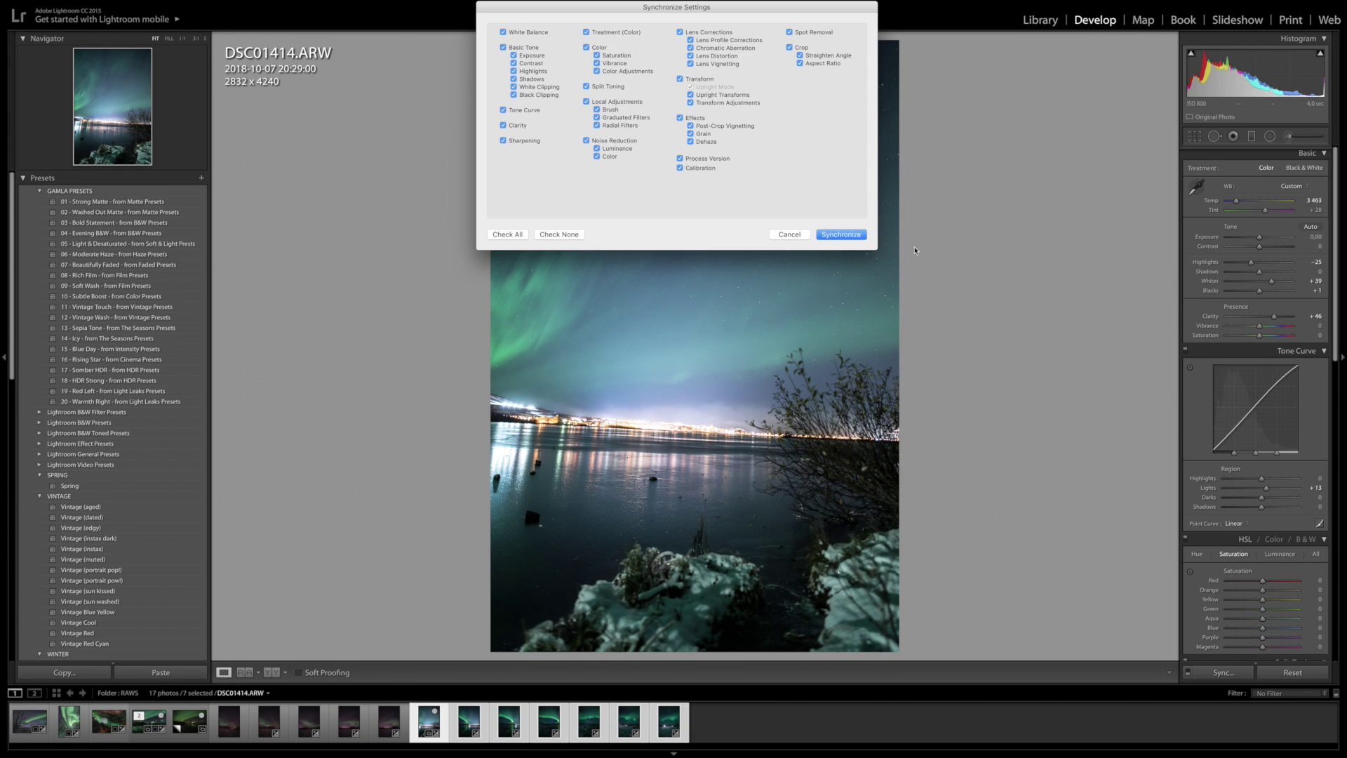
{"action": "left_click", "coordinate": [845, 236]}
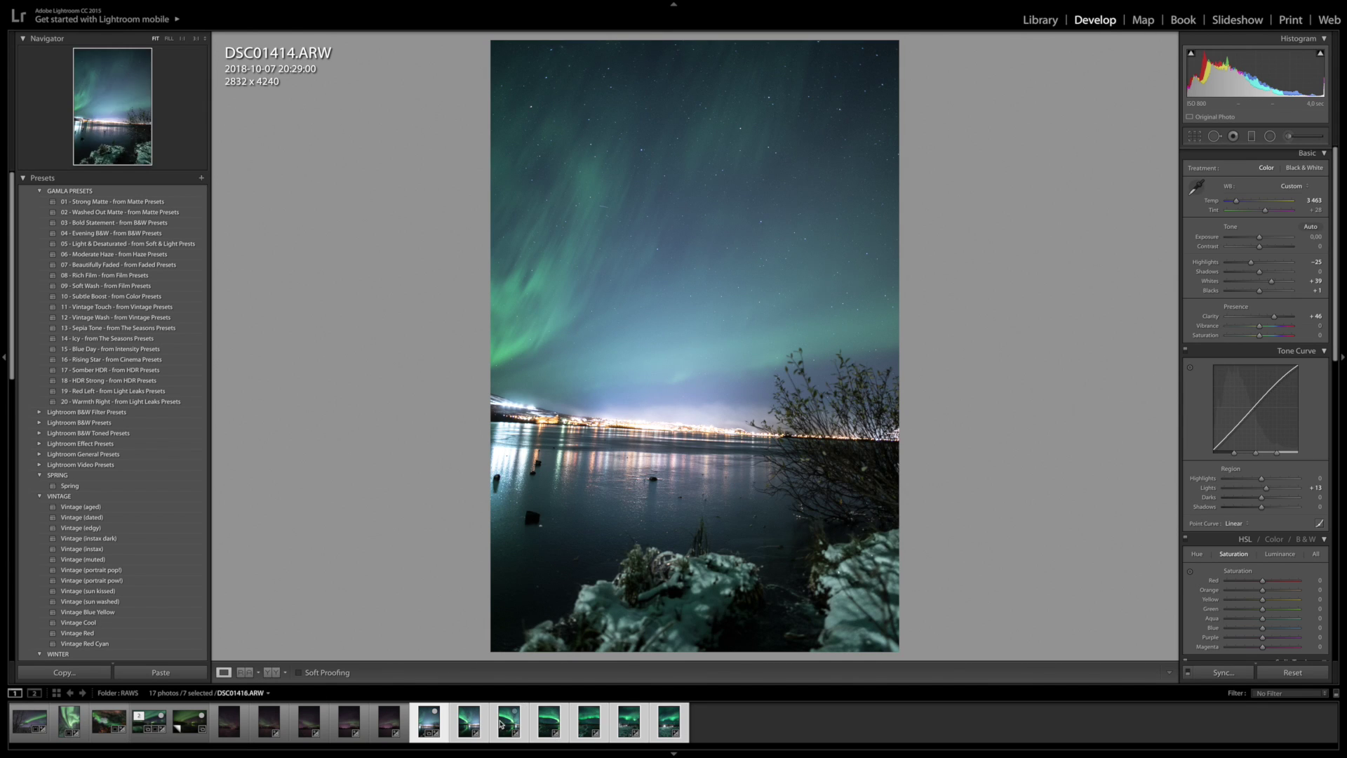
Step: Merge the seven selected vertical aurora photos into a panorama with Photo Merge
{"action": "right_click", "coordinate": [590, 720]}
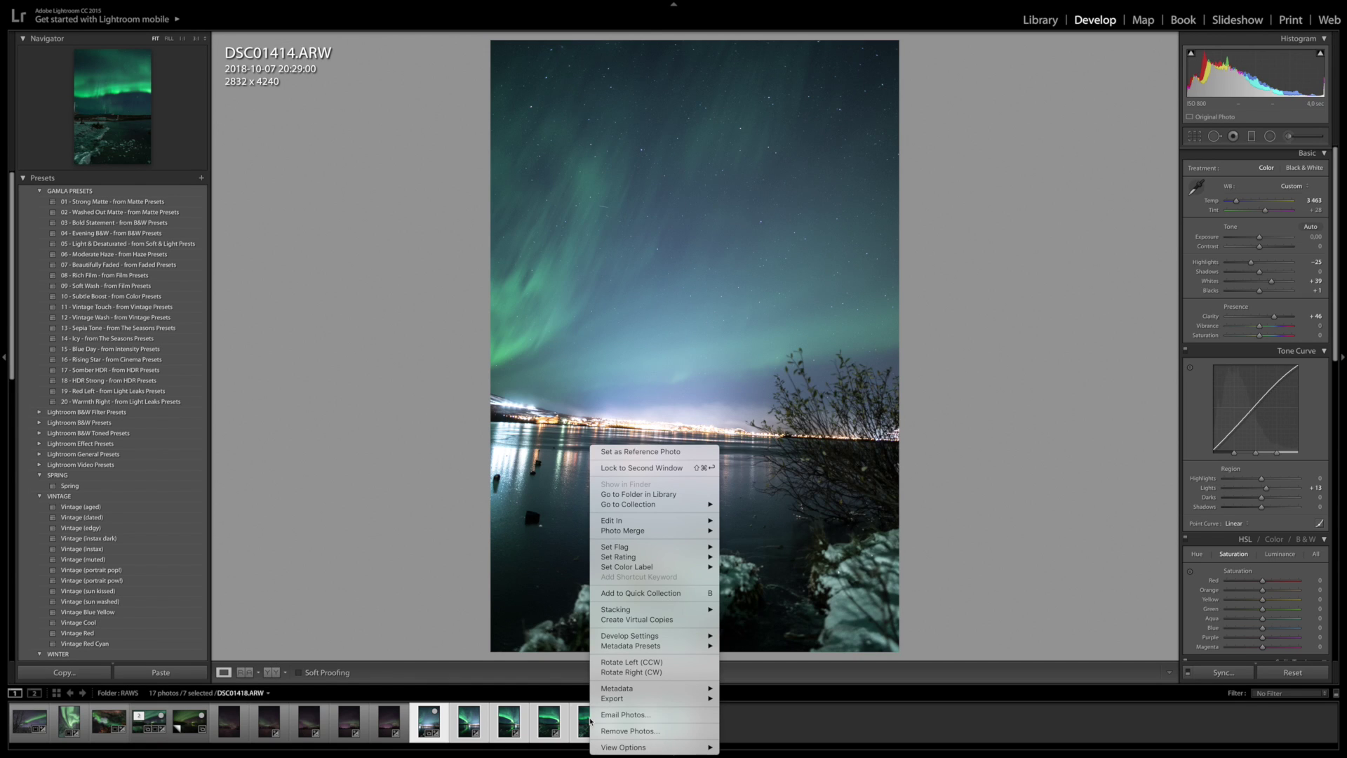
{"action": "mouse_move", "coordinate": [701, 534]}
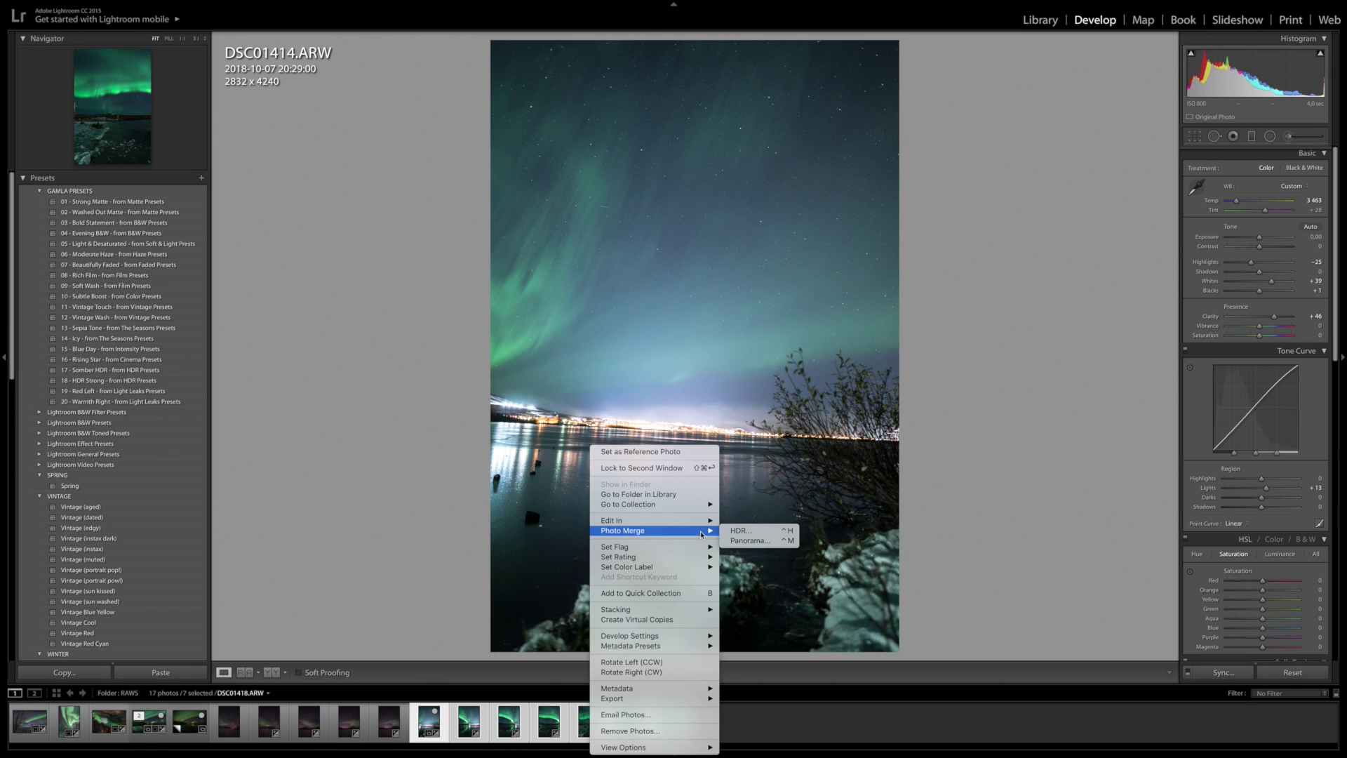
{"action": "left_click", "coordinate": [759, 540]}
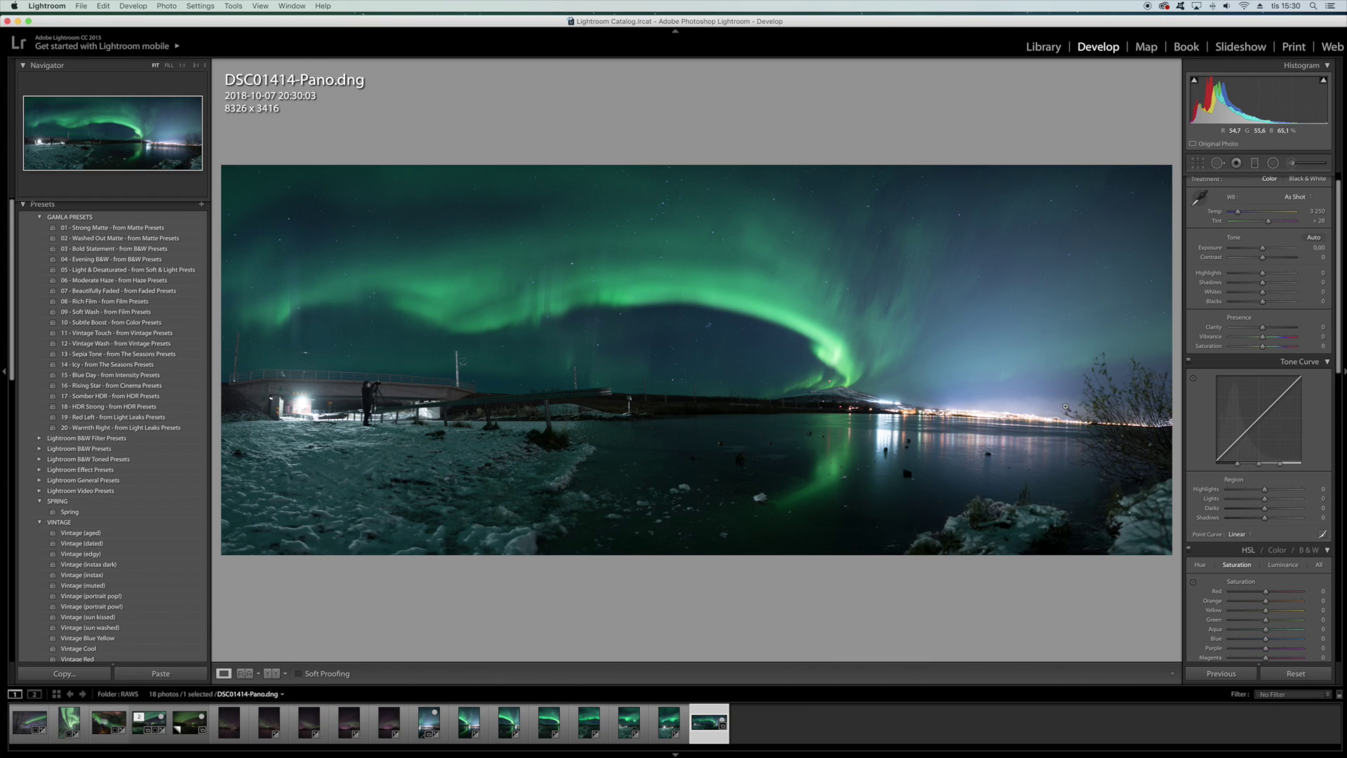
Step: On the merged panorama, set Clarity to +7, Temp to 3768 and Tint to +35
{"action": "left_click_drag", "start_coordinate": [1263, 330], "coordinate": [1265, 330]}
{"action": "left_click_drag", "start_coordinate": [1238, 212], "coordinate": [1241, 213]}
{"action": "scroll", "coordinate": [1252, 216], "scroll_direction": "down", "scroll_amount": 1}
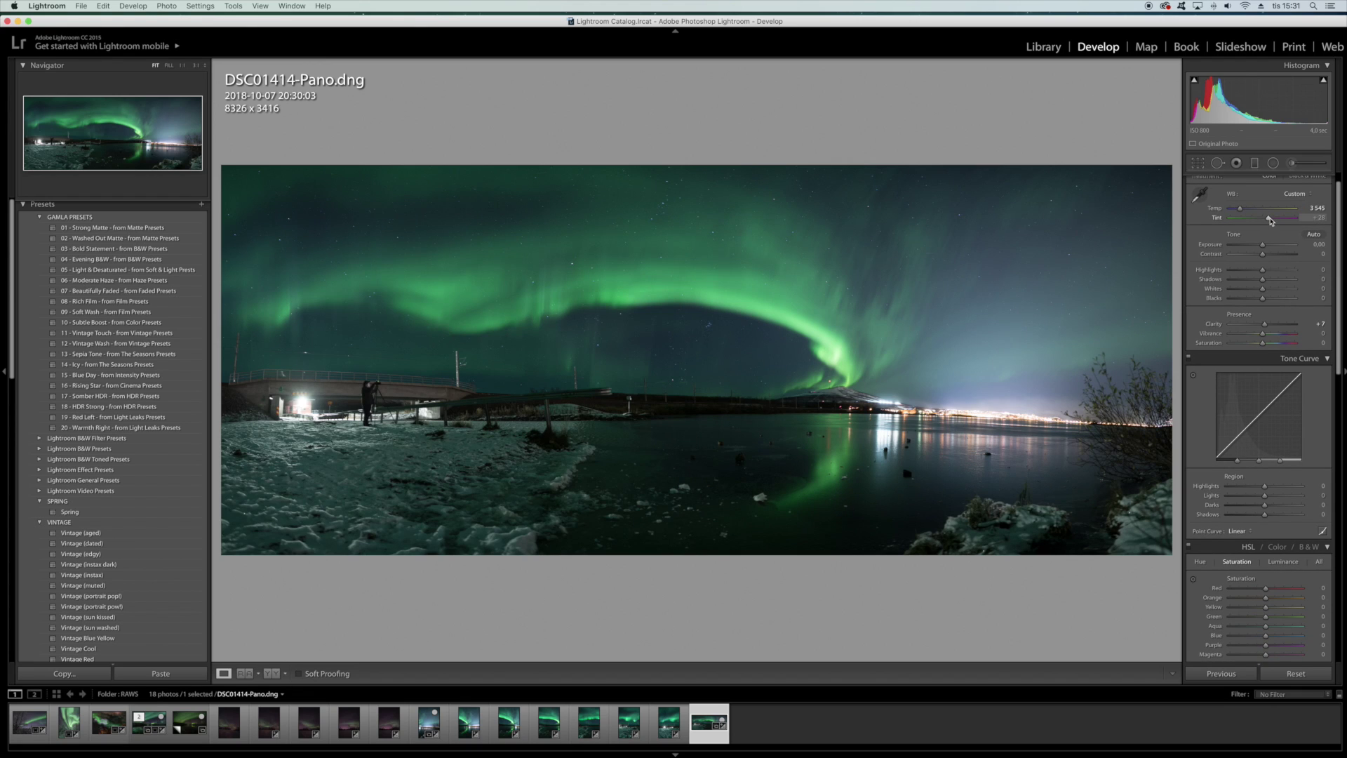
{"action": "scroll", "coordinate": [1270, 220], "scroll_direction": "down", "scroll_amount": 1}
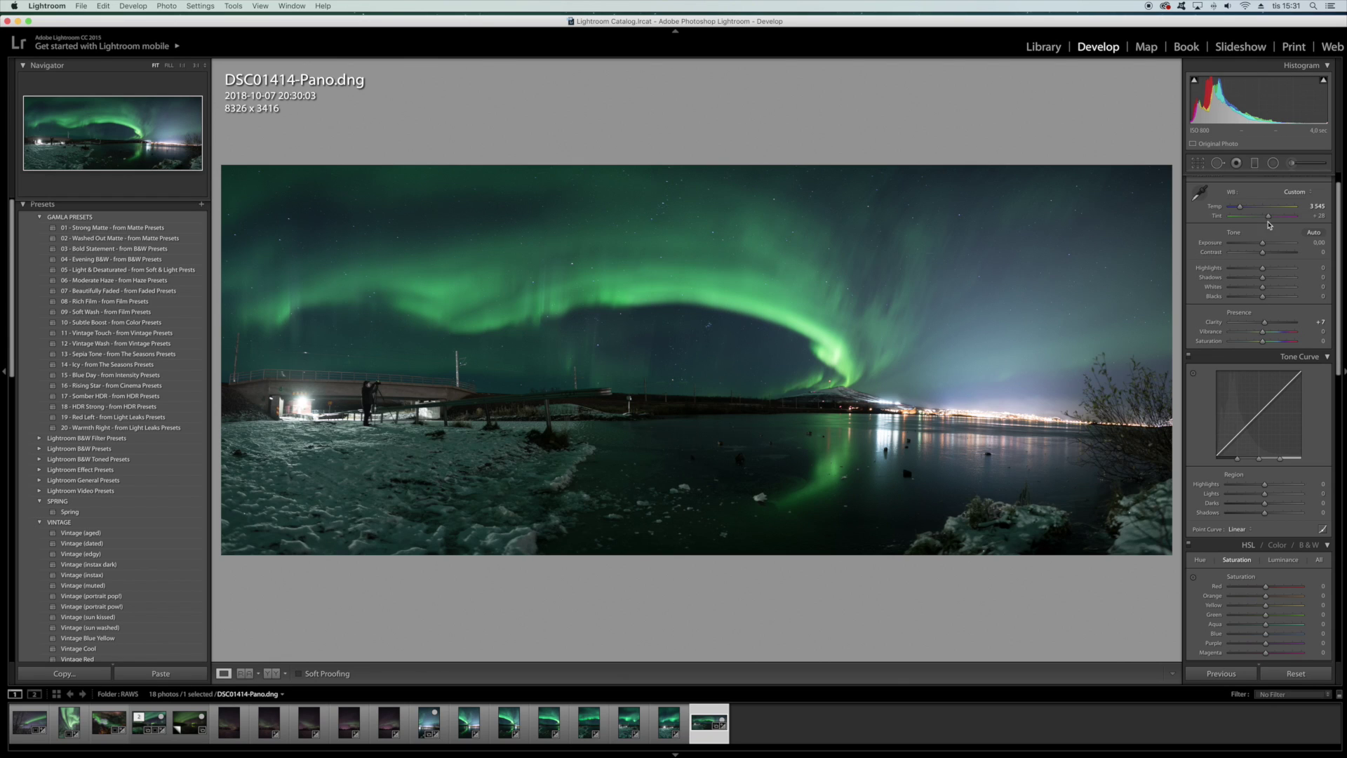
{"action": "scroll", "coordinate": [1269, 219], "scroll_direction": "up", "scroll_amount": 1}
{"action": "left_click_drag", "start_coordinate": [1268, 218], "coordinate": [1241, 209]}
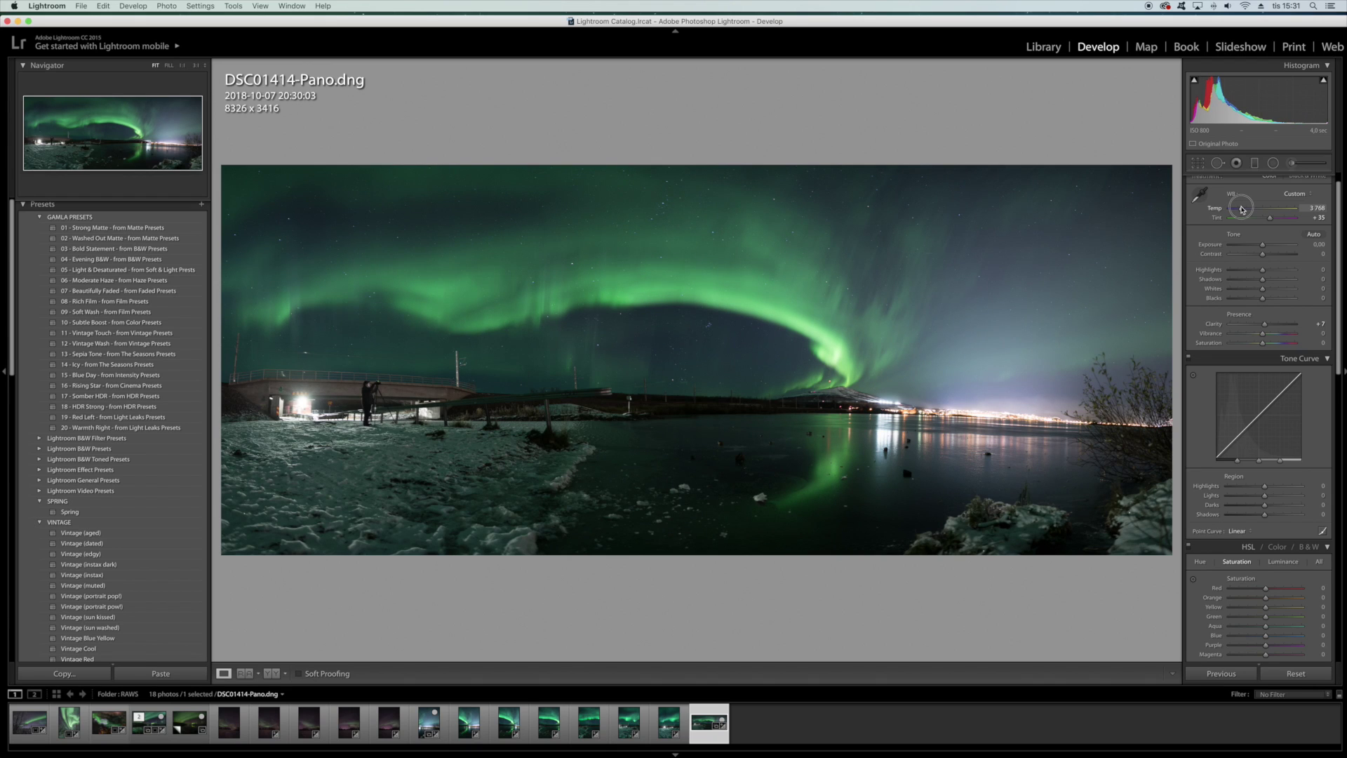
{"action": "left_click_drag", "start_coordinate": [1241, 209], "coordinate": [1241, 209]}
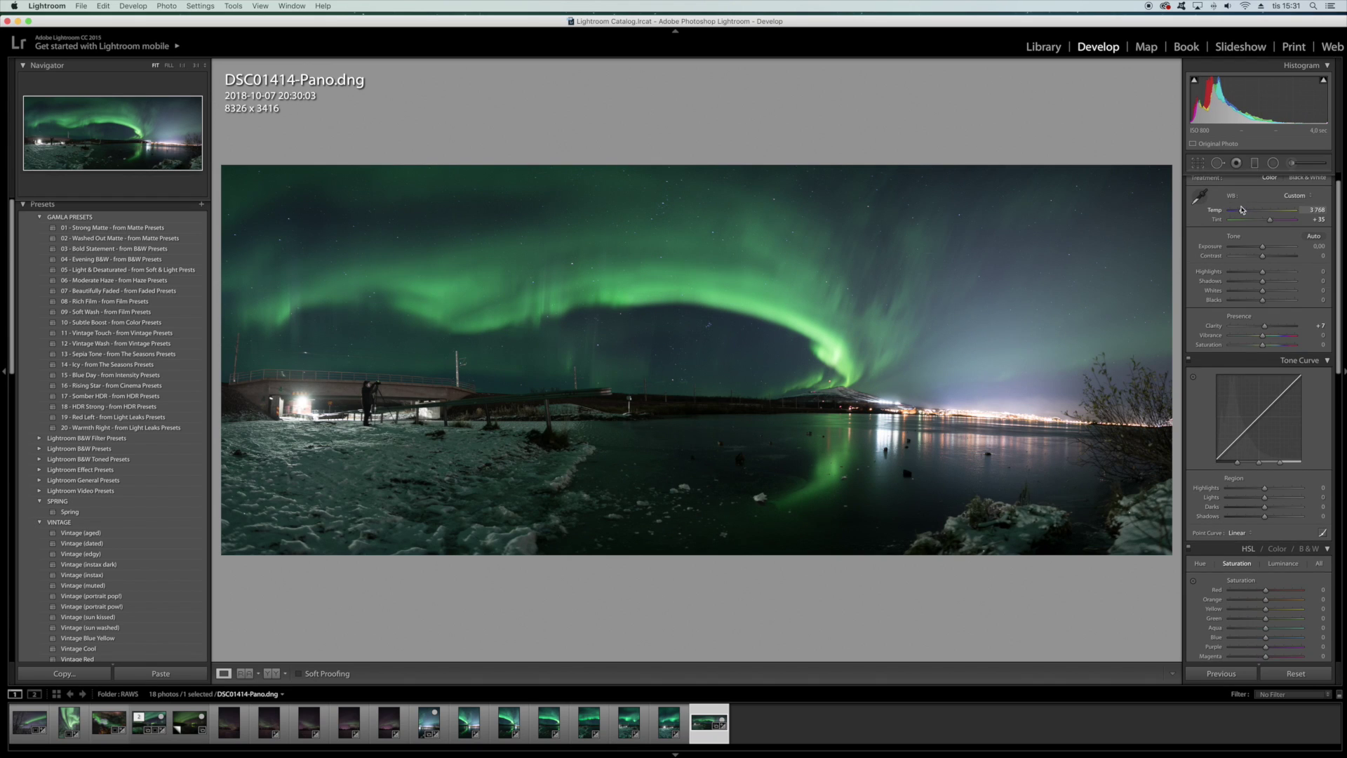
{"action": "scroll", "coordinate": [1218, 259], "scroll_direction": "down", "scroll_amount": 1}
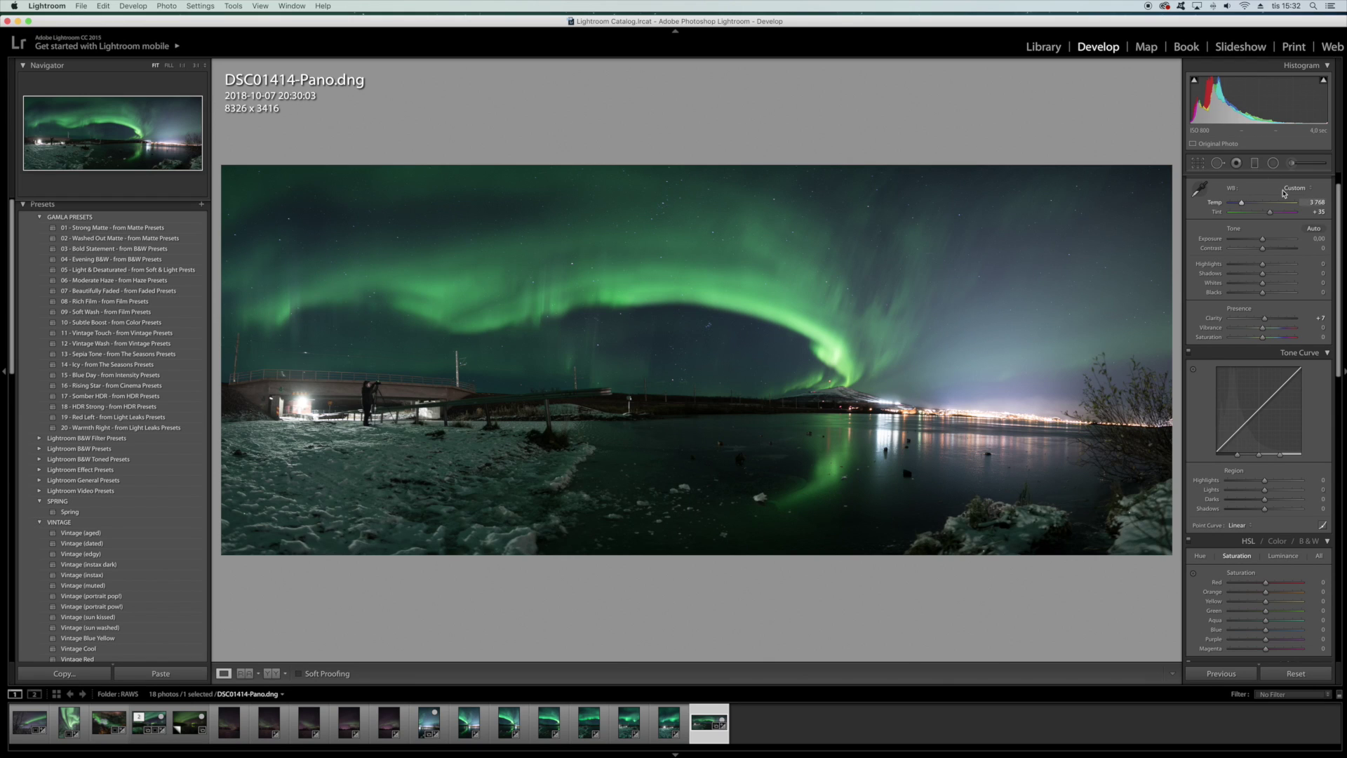
Step: Add a graduated filter along the panorama's waterline and rotate it slightly to align with the horizon
{"action": "left_click", "coordinate": [1255, 163]}
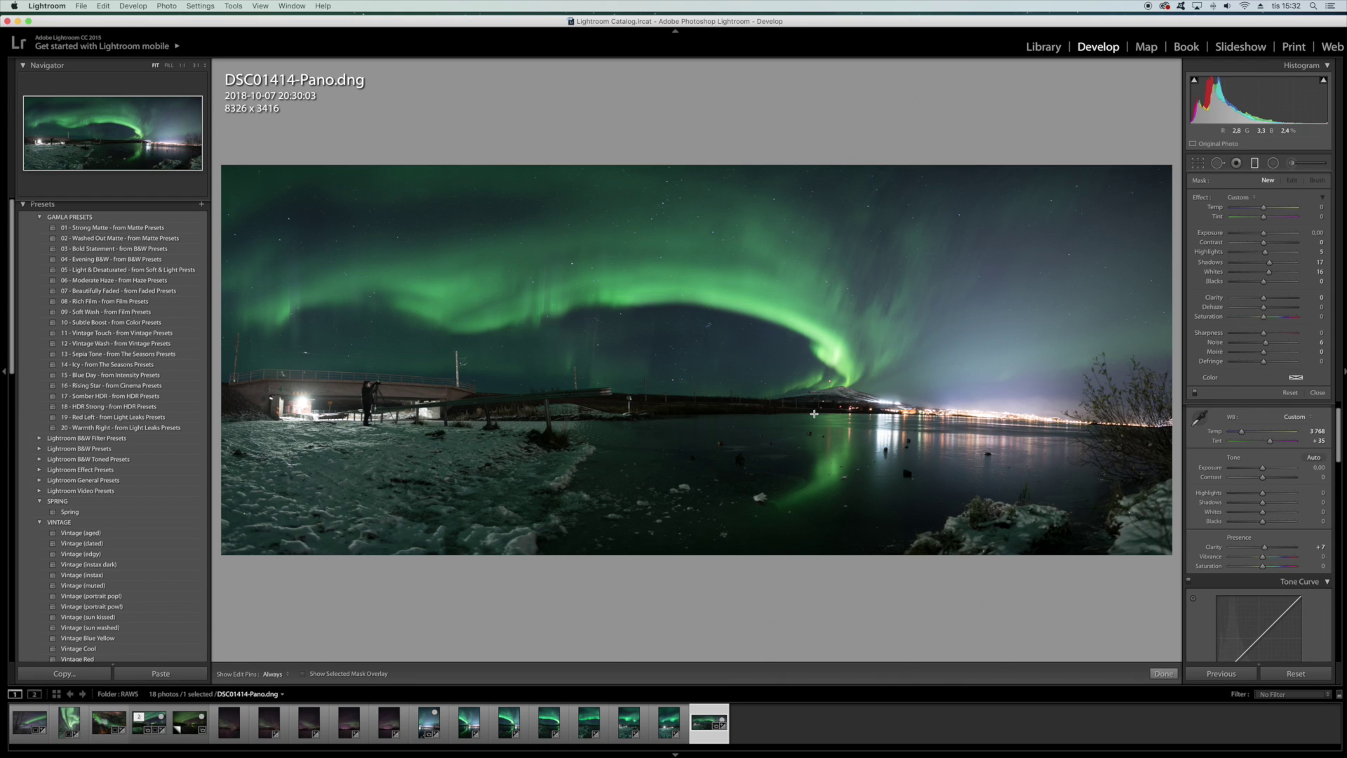
{"action": "mouse_move", "coordinate": [813, 415]}
{"action": "left_mouse_down"}
{"action": "mouse_move", "coordinate": [814, 321]}
{"action": "mouse_move", "coordinate": [821, 414]}
{"action": "left_mouse_up"}
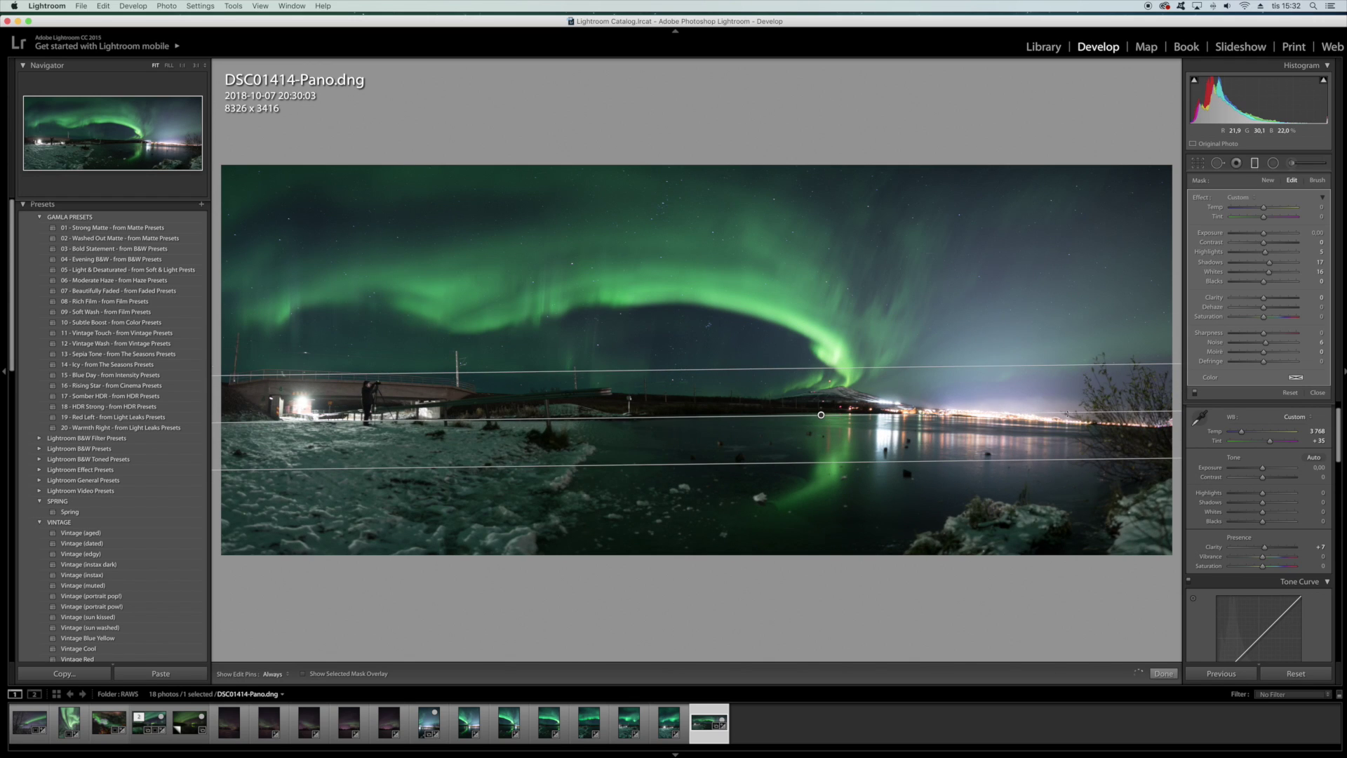
{"action": "left_click_drag", "start_coordinate": [1068, 411], "coordinate": [1069, 414]}
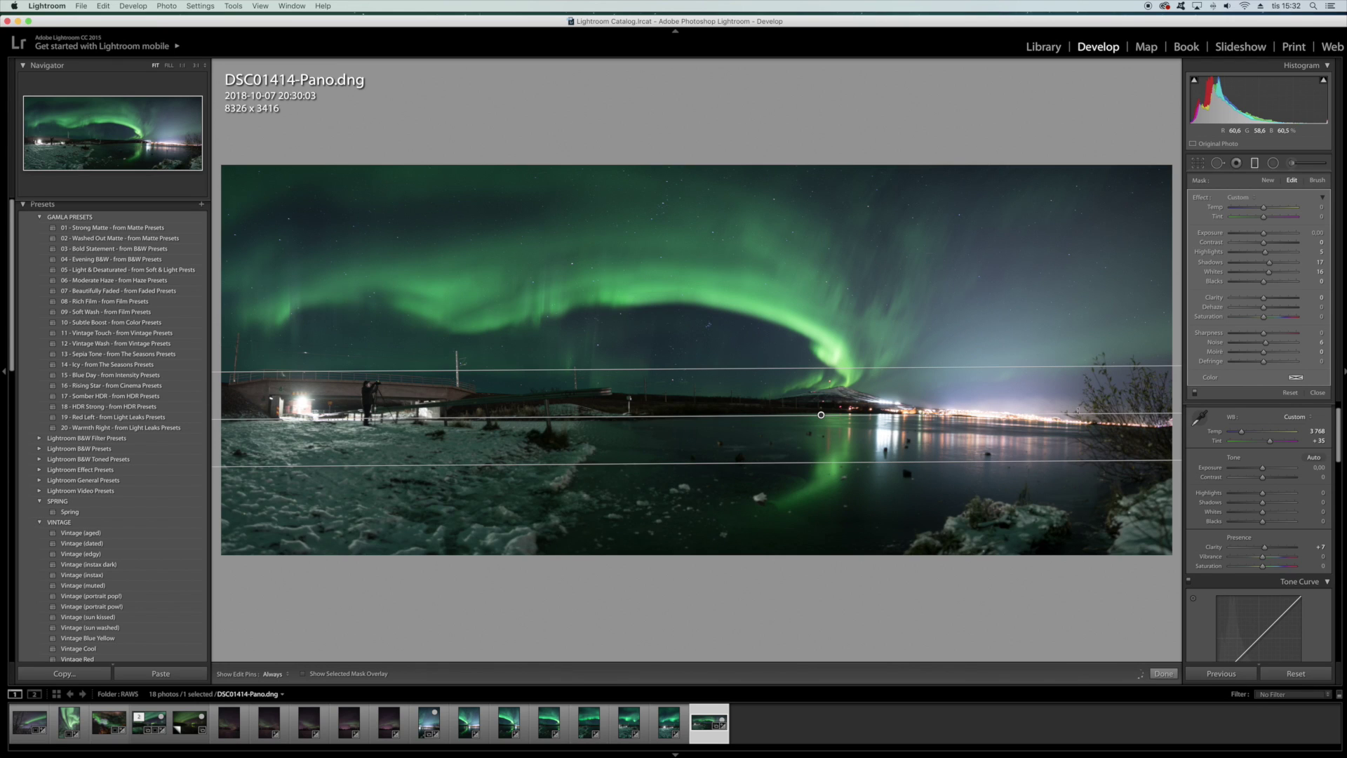
Step: Set the graduated filter's Clarity to 40, Exposure to 0.13, Contrast to 26, Highlights to −12 and Shadows to 47, raise Whites, and close the filter
{"action": "left_click_drag", "start_coordinate": [1264, 299], "coordinate": [1276, 300]}
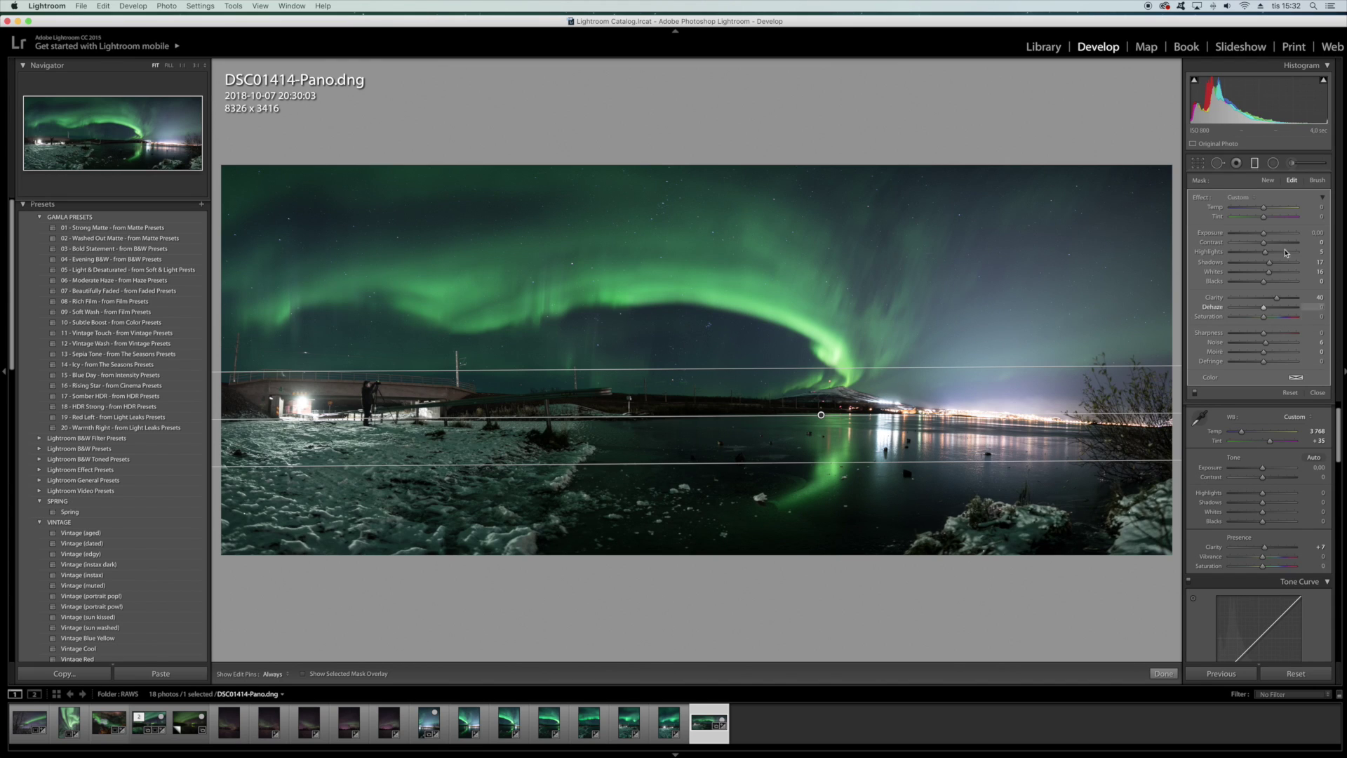
{"action": "mouse_move", "coordinate": [1266, 255]}
{"action": "left_mouse_down"}
{"action": "mouse_move", "coordinate": [1278, 265]}
{"action": "mouse_move", "coordinate": [1261, 265]}
{"action": "mouse_move", "coordinate": [1287, 265]}
{"action": "mouse_move", "coordinate": [1266, 272]}
{"action": "mouse_move", "coordinate": [1278, 274]}
{"action": "mouse_move", "coordinate": [1264, 234]}
{"action": "mouse_move", "coordinate": [1271, 243]}
{"action": "left_mouse_up"}
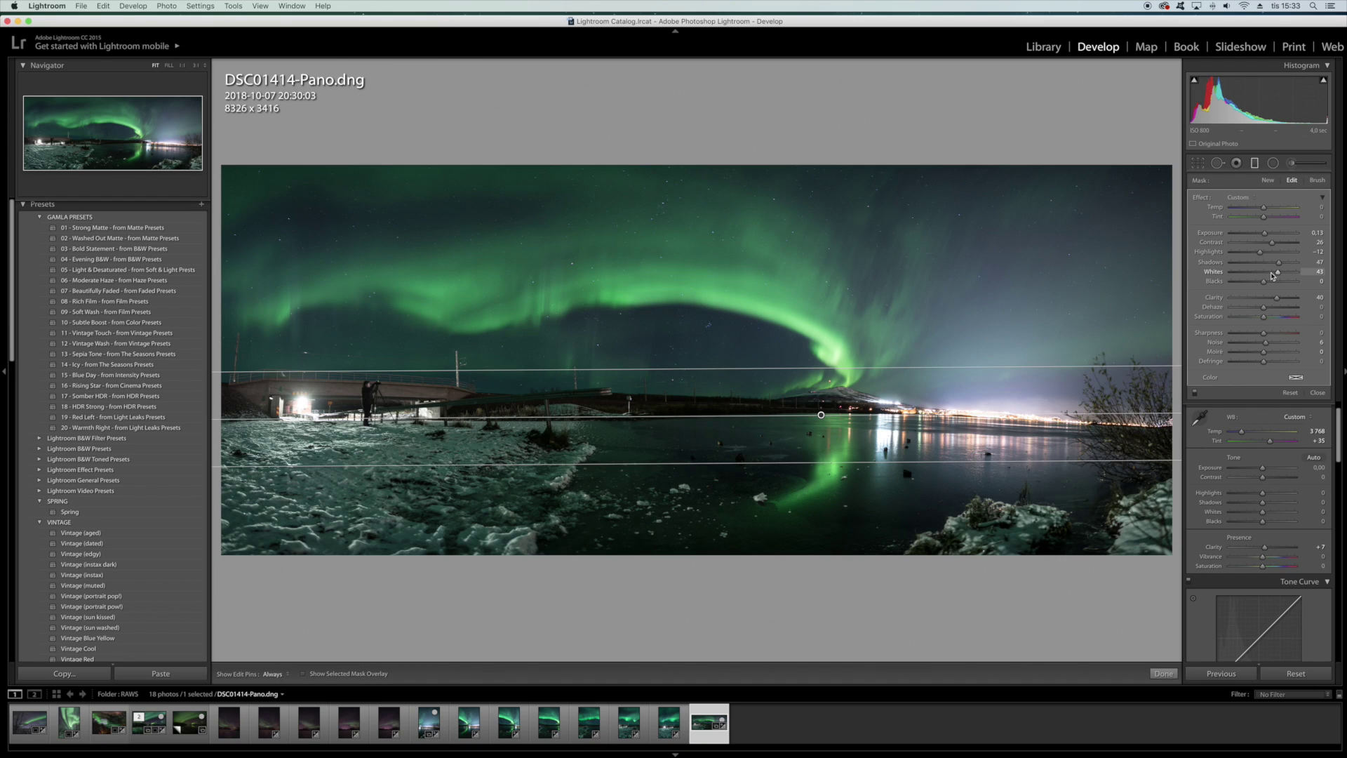
{"action": "left_click", "coordinate": [1256, 163]}
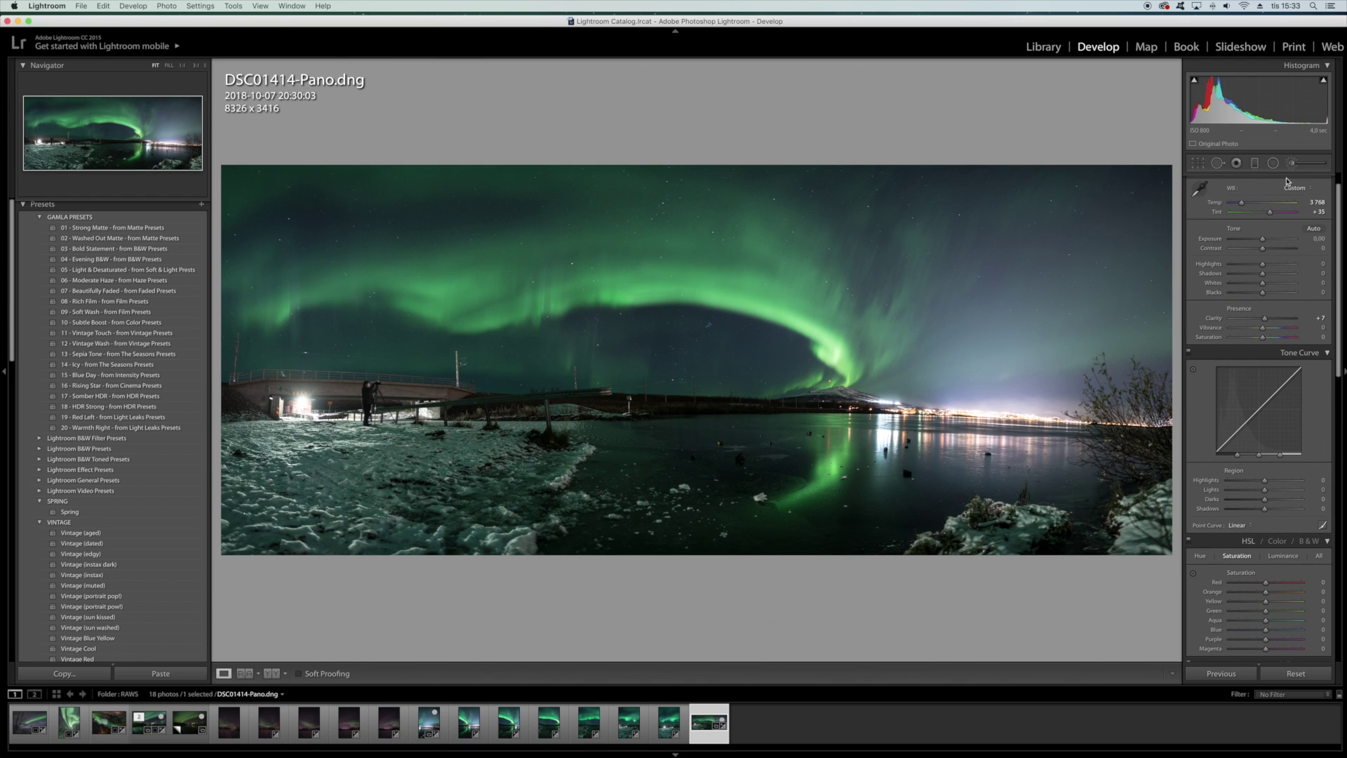
Step: Set the panorama's Tint to +40, the tone curve's Lights to +27 and Highlights to −11, dismissing the disk space warning
{"action": "left_click_drag", "start_coordinate": [1270, 212], "coordinate": [1271, 215]}
{"action": "left_click_drag", "start_coordinate": [1264, 494], "coordinate": [1274, 493]}
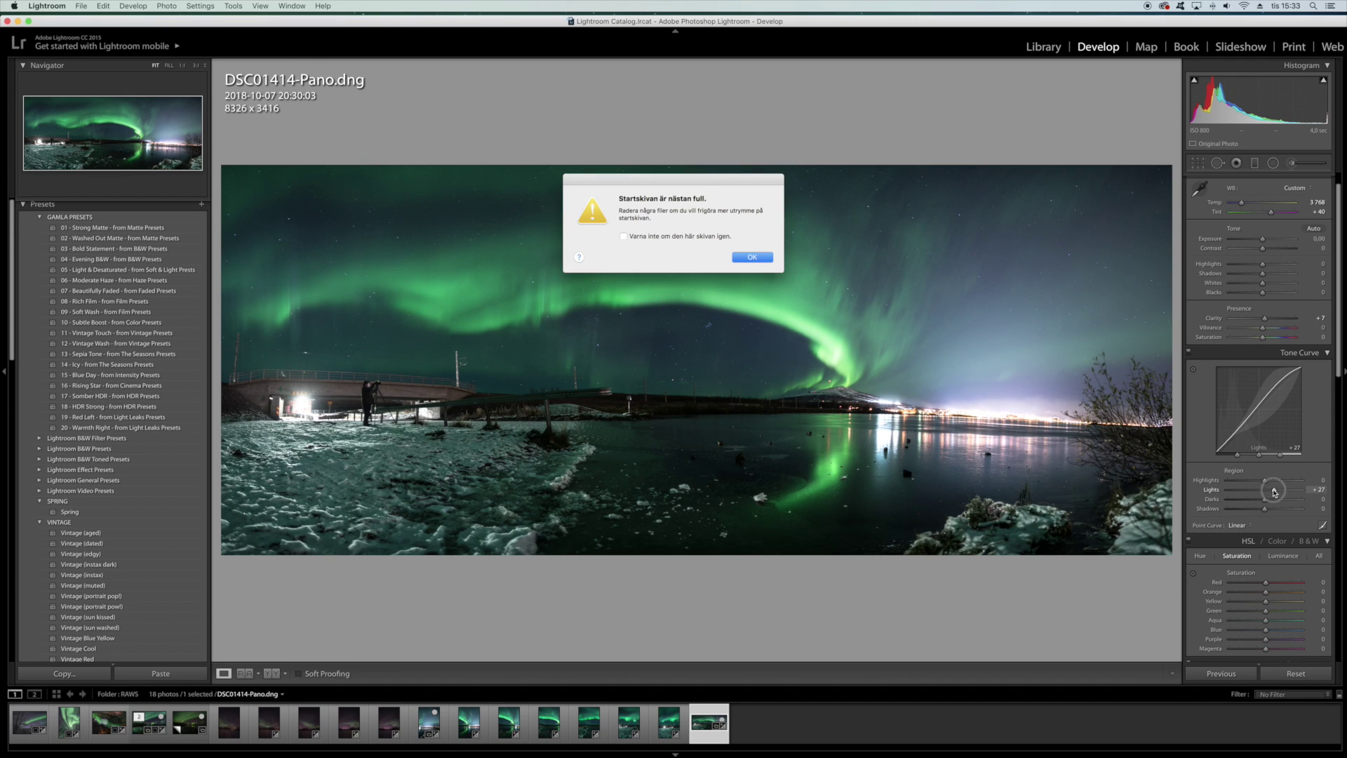
{"action": "left_click", "coordinate": [752, 258]}
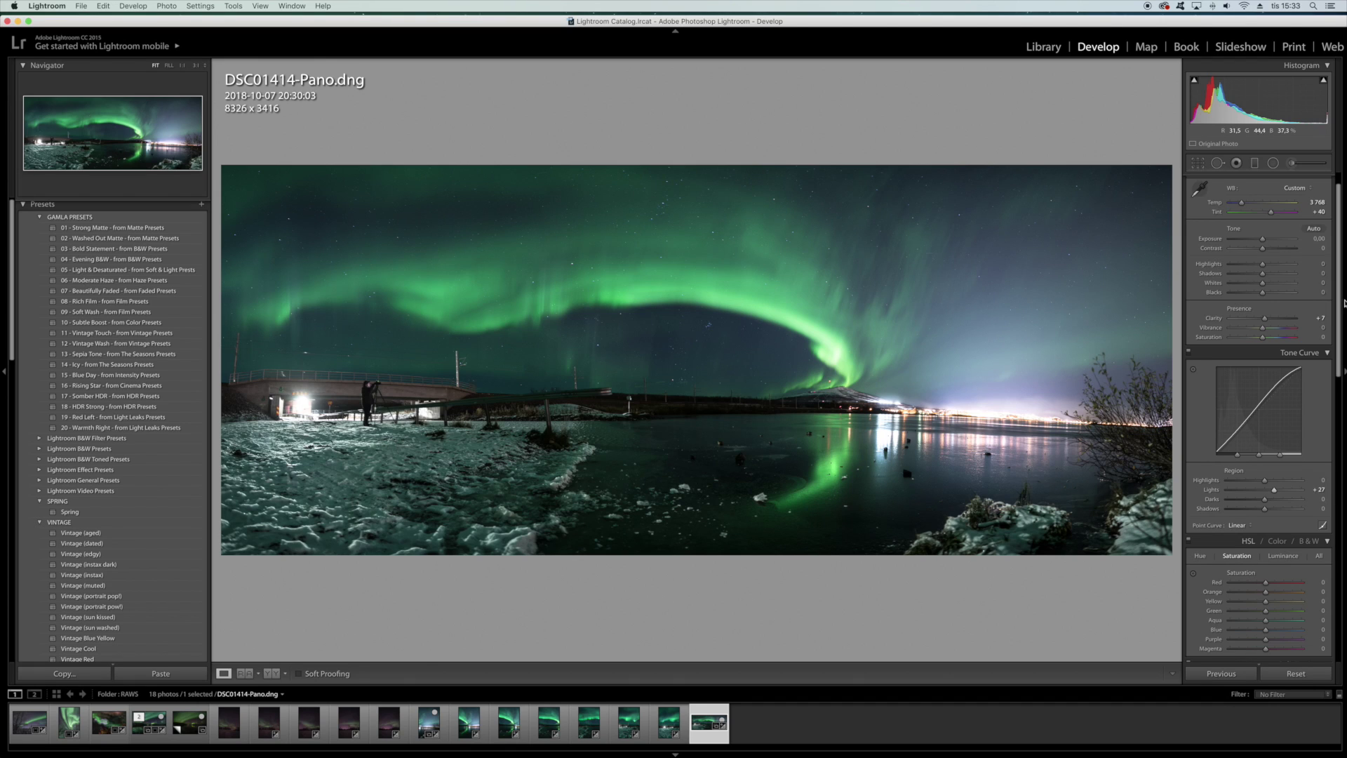
{"action": "left_click_drag", "start_coordinate": [1263, 267], "coordinate": [1261, 267]}
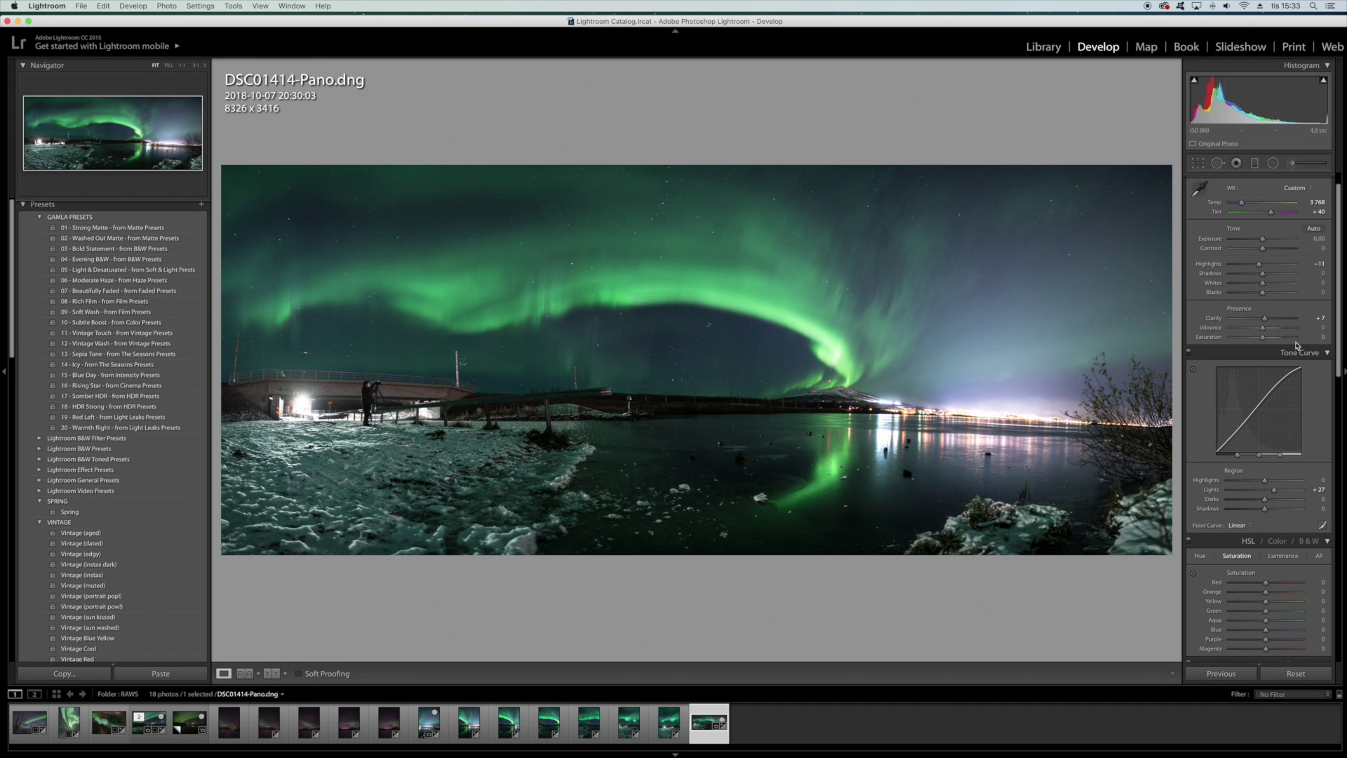